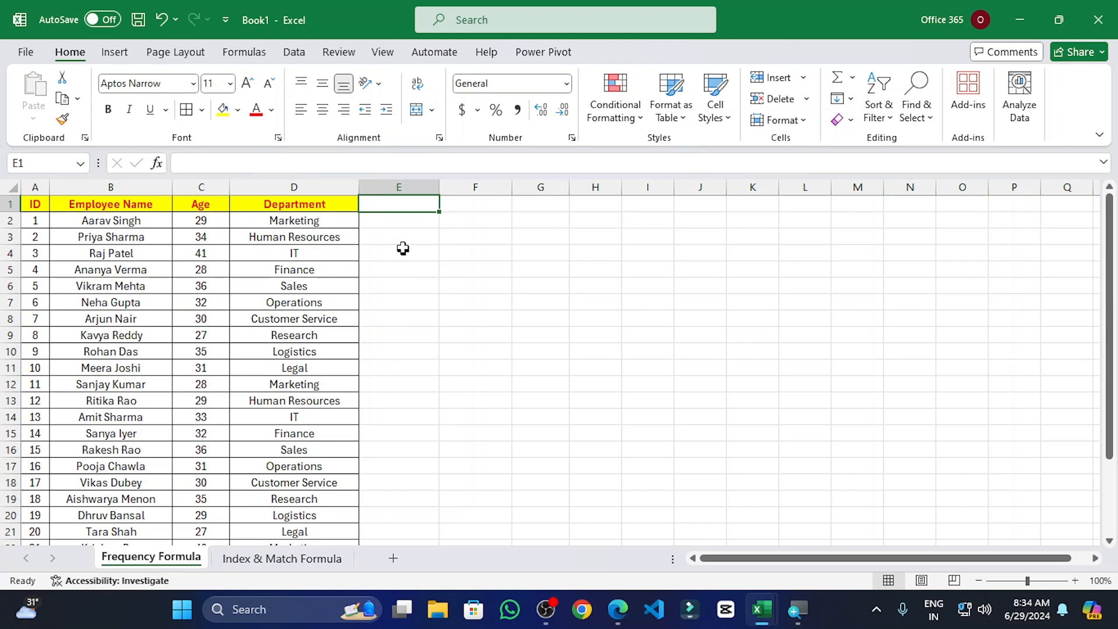
Step: Copy the Age column C and paste it into column E starting at E1
click(209, 186)
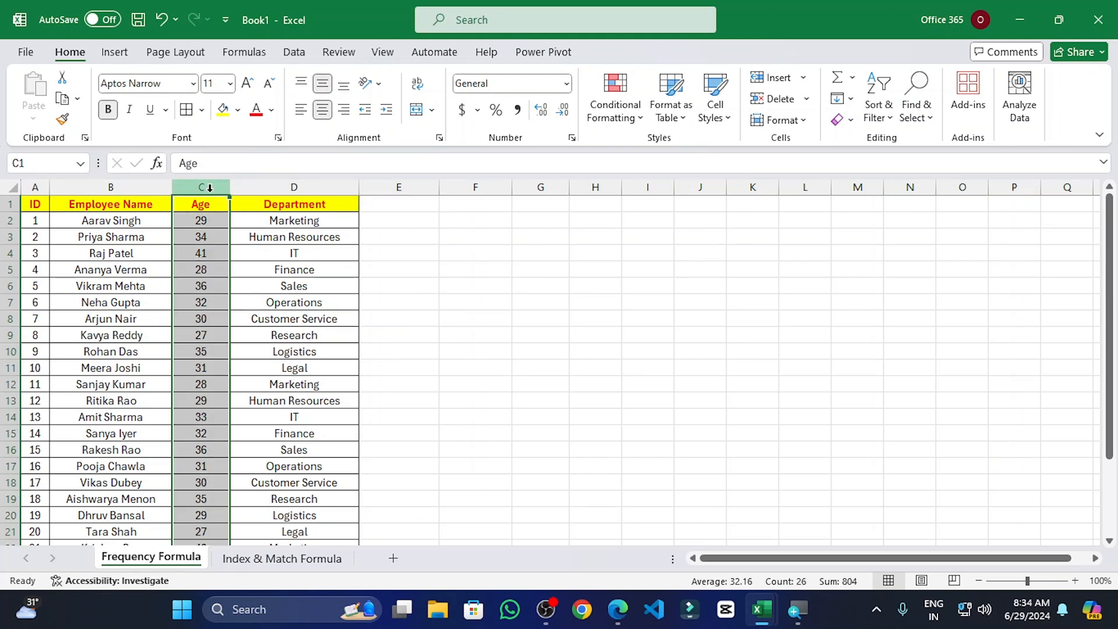
click(207, 498)
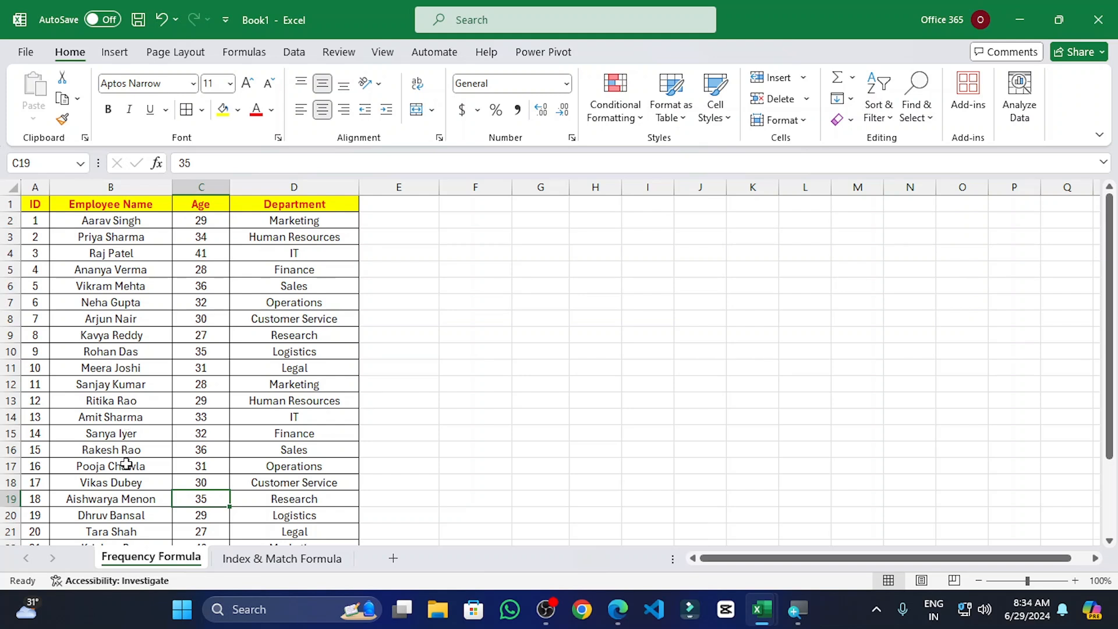
click(207, 186)
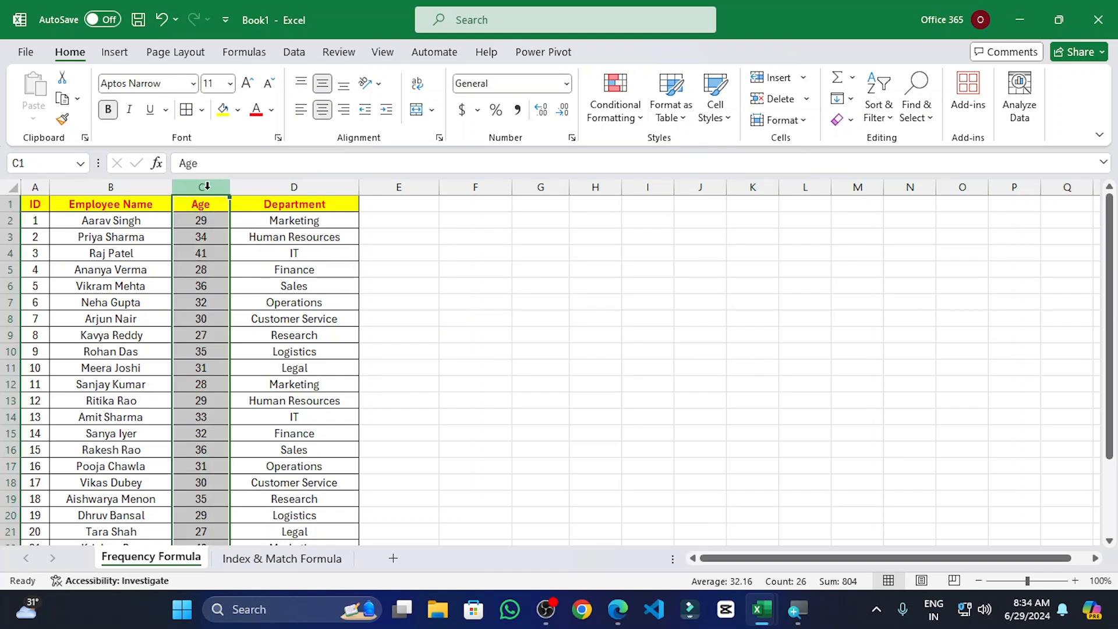
key(ctrl+c)
click(390, 202)
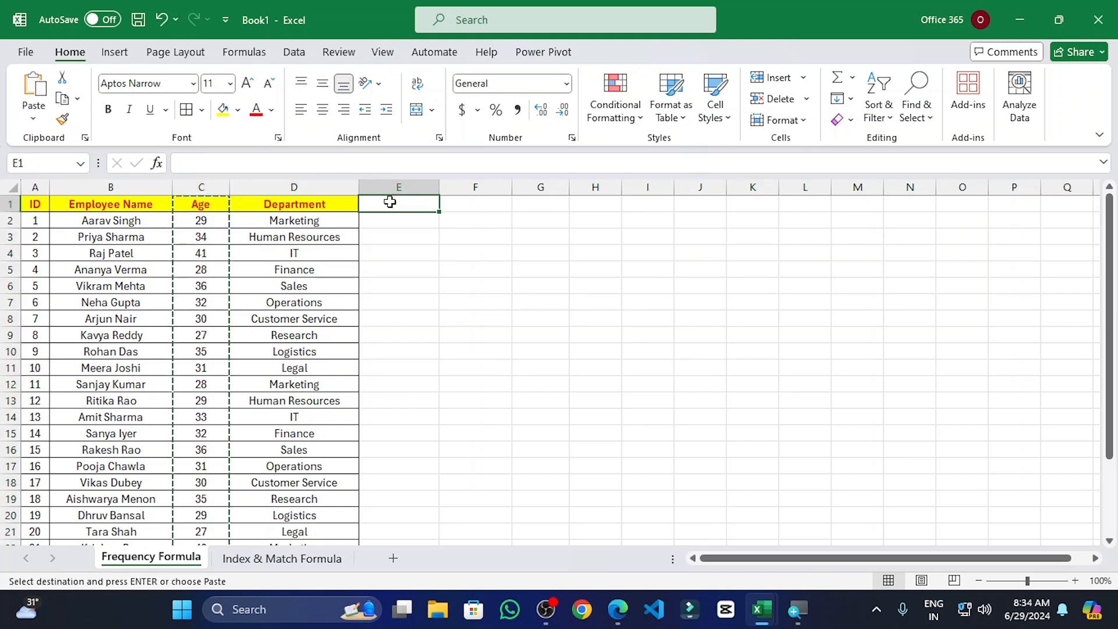
key(ctrl+v)
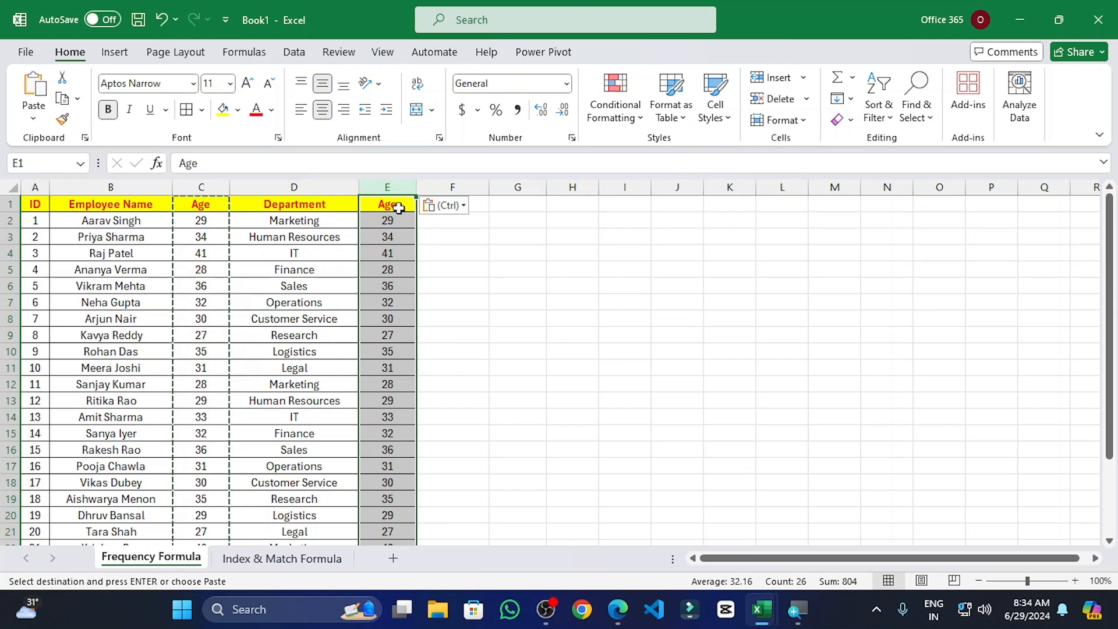
click(423, 249)
key(BackSpace)
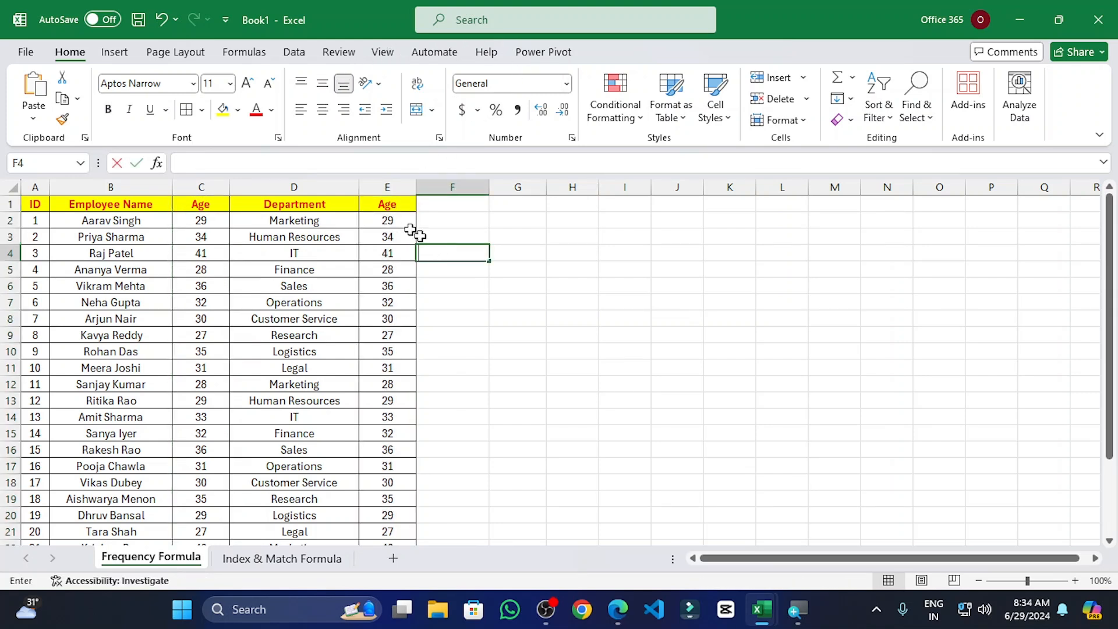
Step: Select the pasted ages in column E from E1 down to E26
click(381, 185)
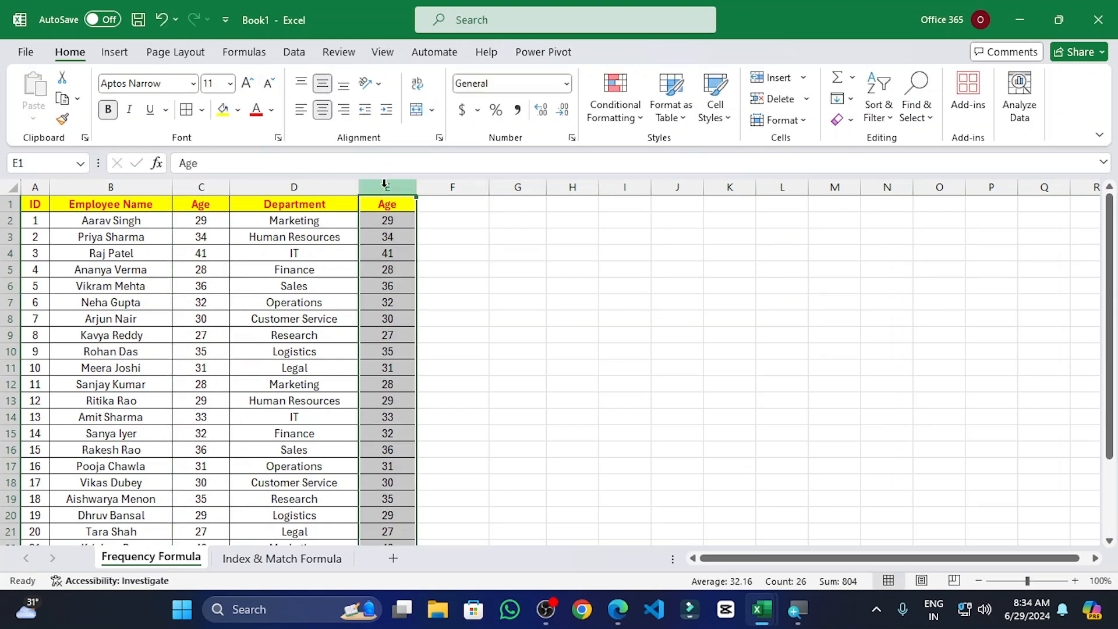
click(389, 208)
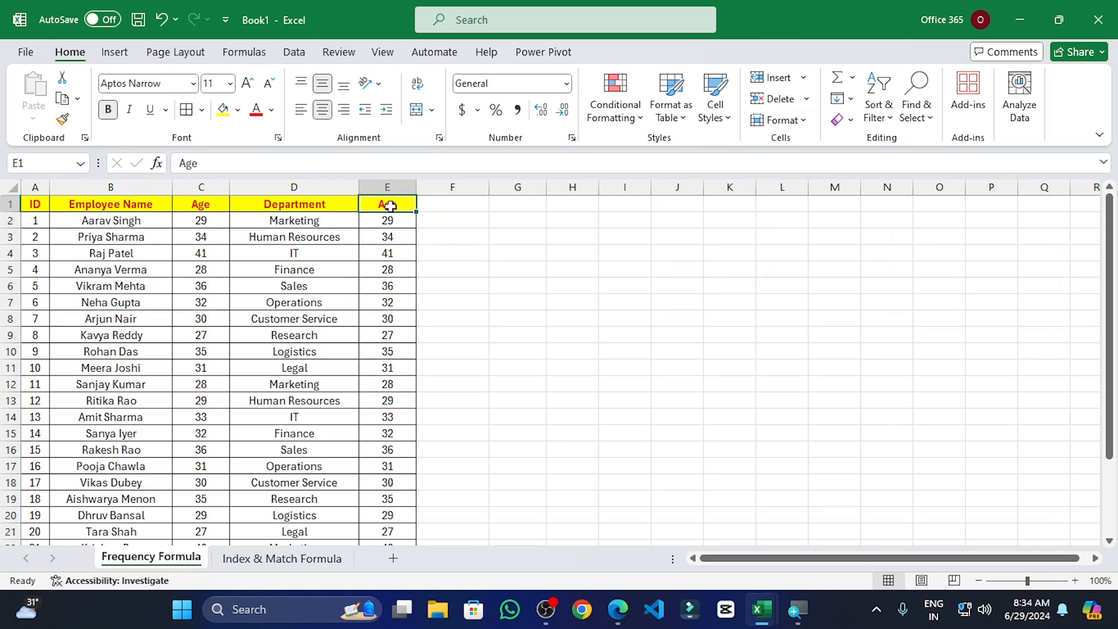
key(ctrl+shift+Down)
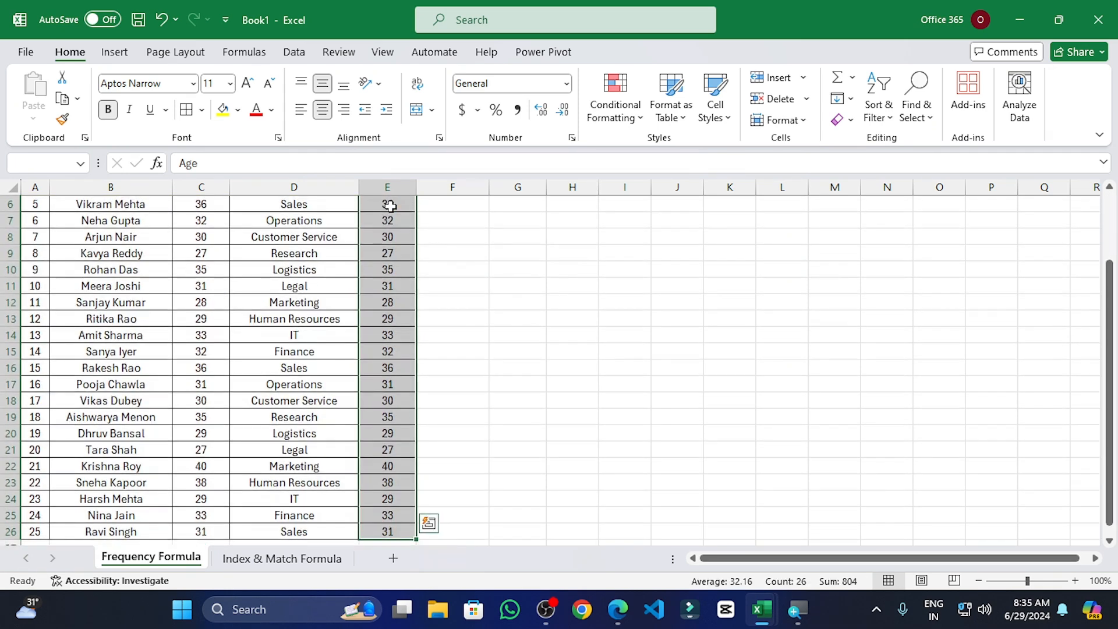
scroll(410, 395, down, 1)
scroll(410, 394, down, 1)
scroll(419, 444, up, 4)
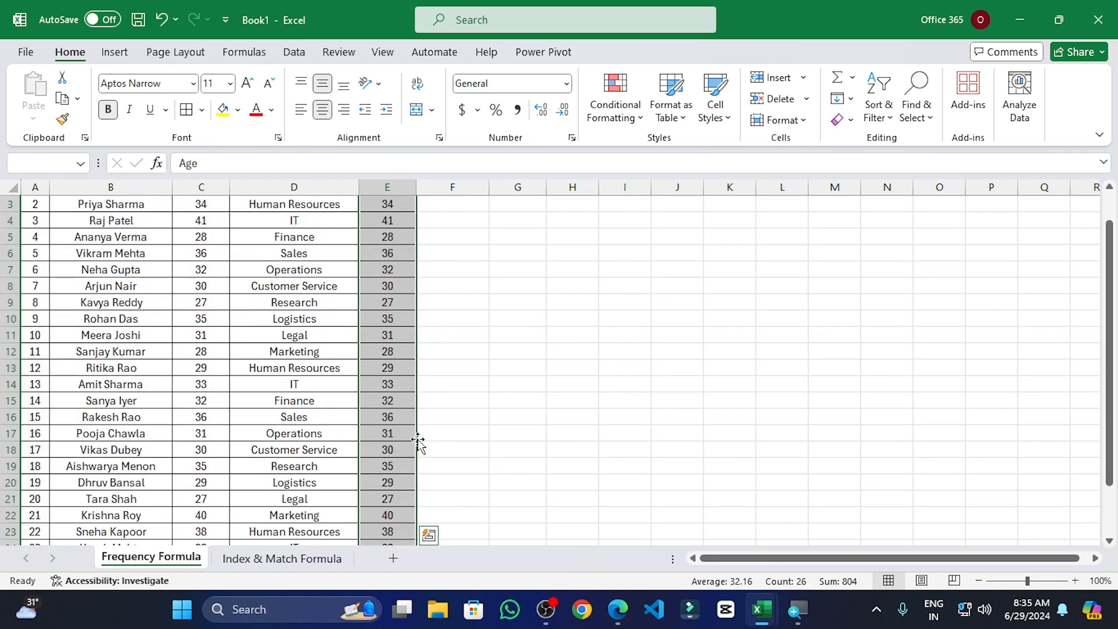
Step: Remove duplicates from the current E1:E26 selection only, leaving 13 unique ages
click(291, 53)
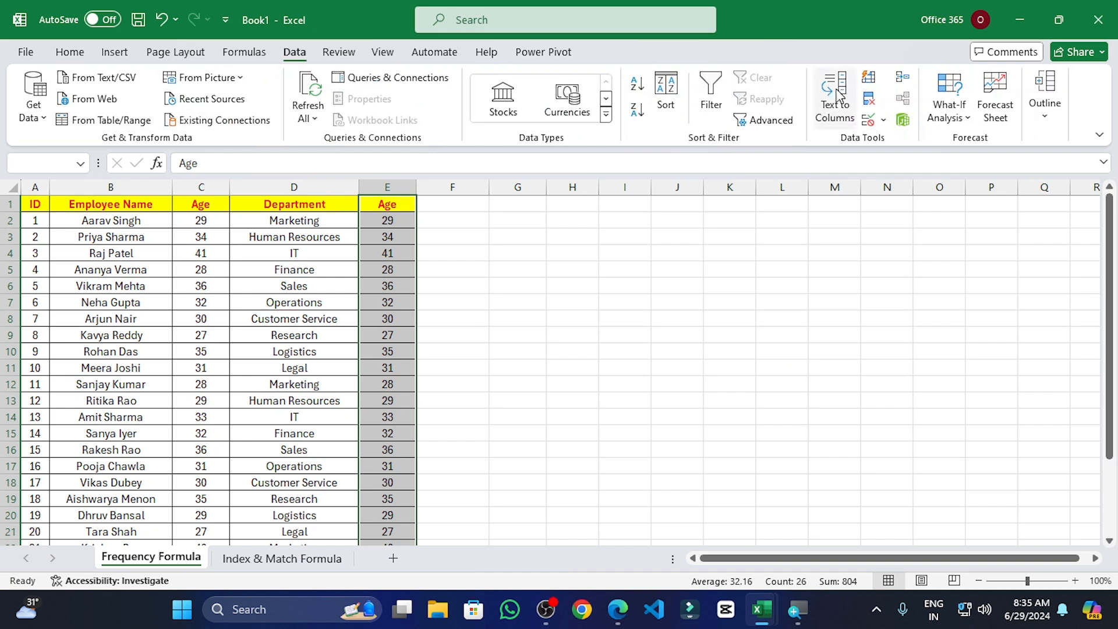
click(870, 99)
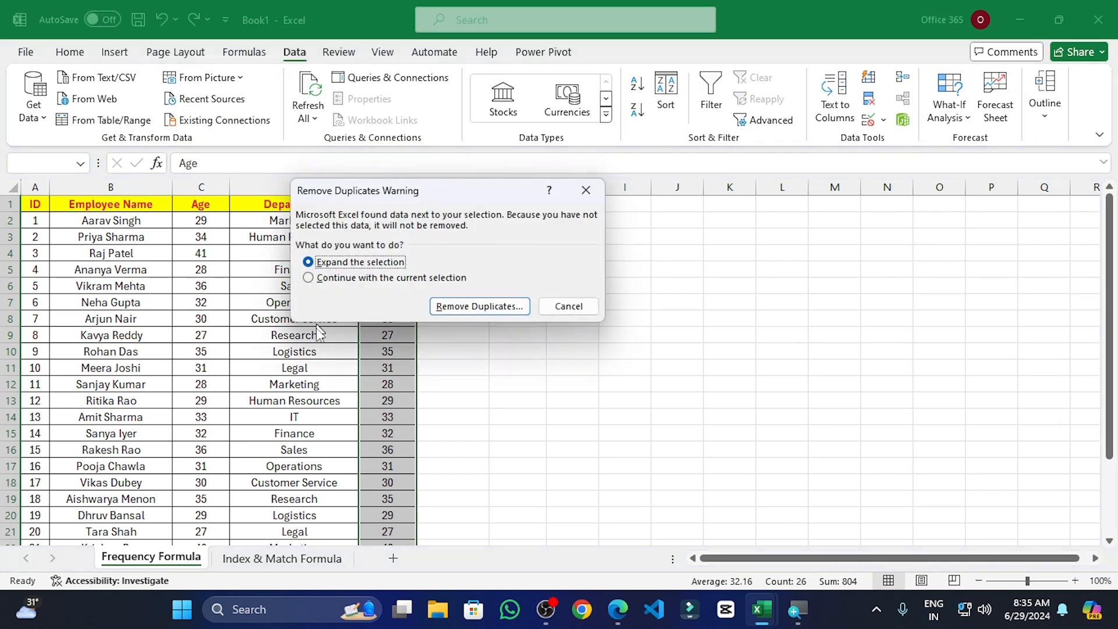
click(309, 279)
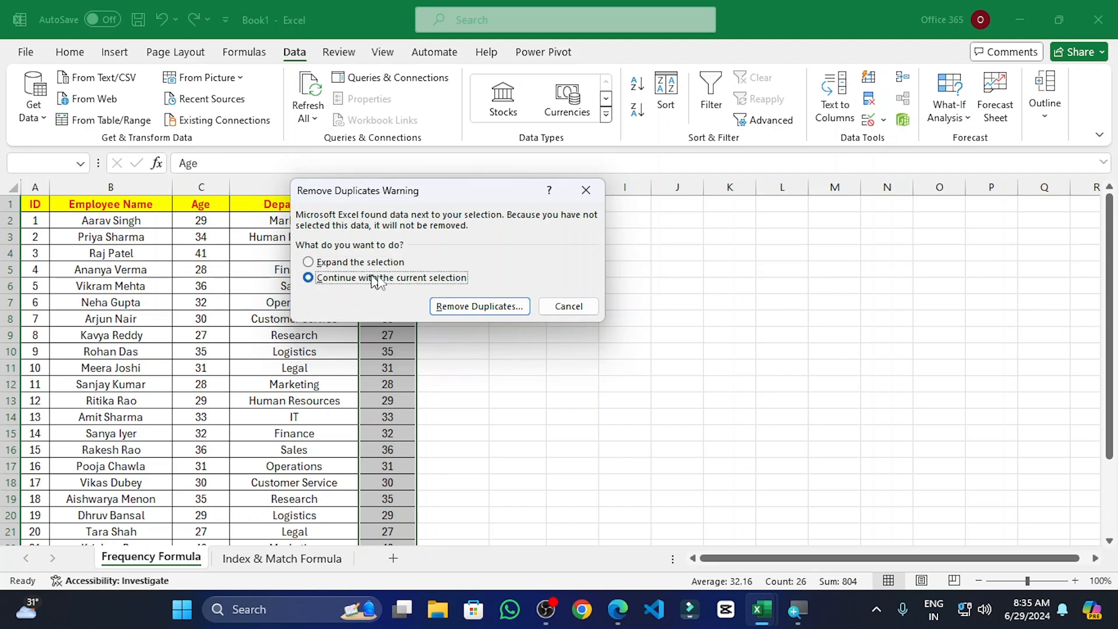
click(495, 307)
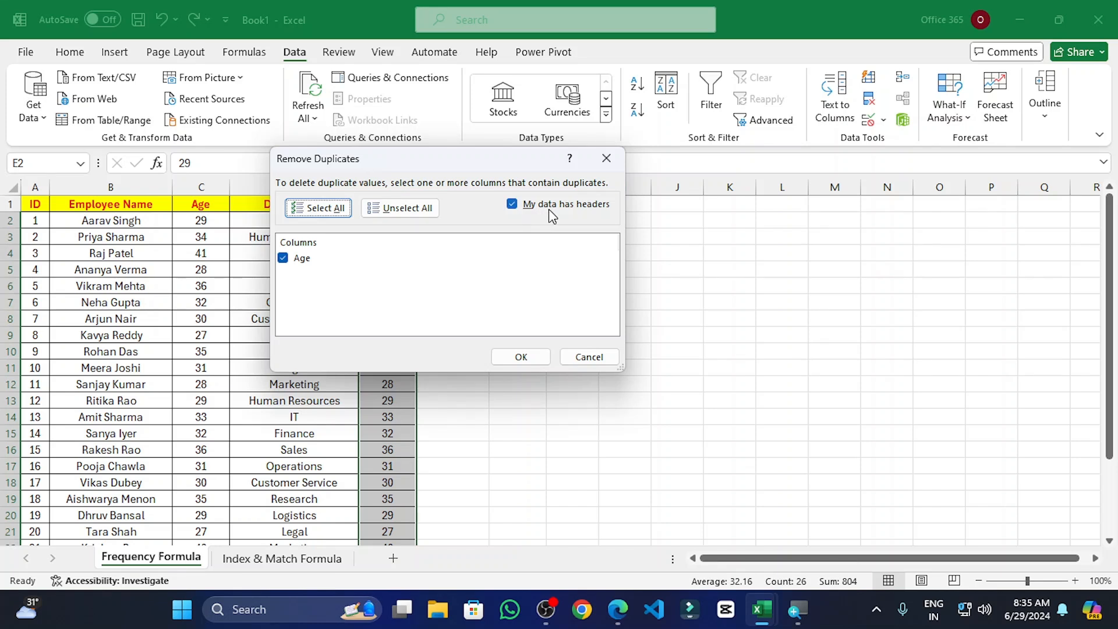
click(521, 357)
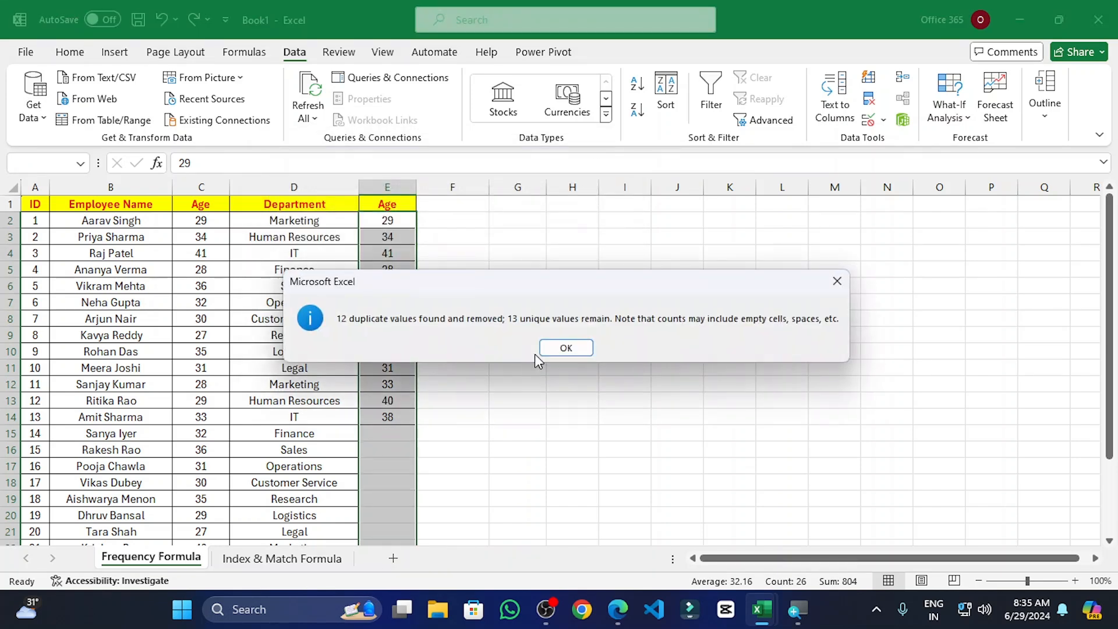
click(576, 351)
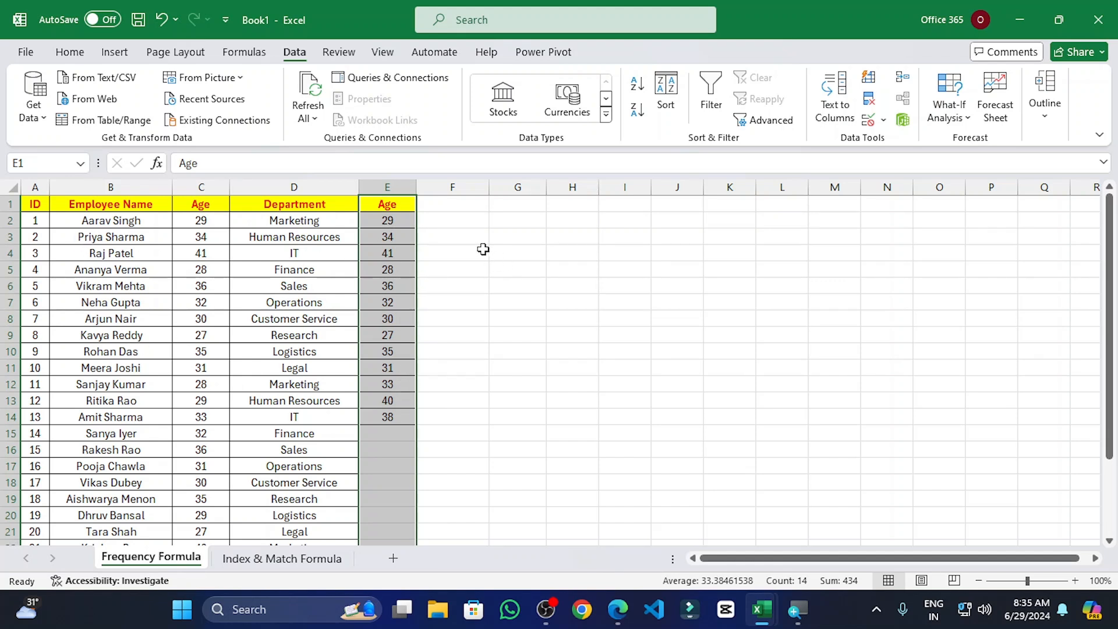
Step: Type SPECIAL as the E1 header and Frequency as the F1 header
click(446, 220)
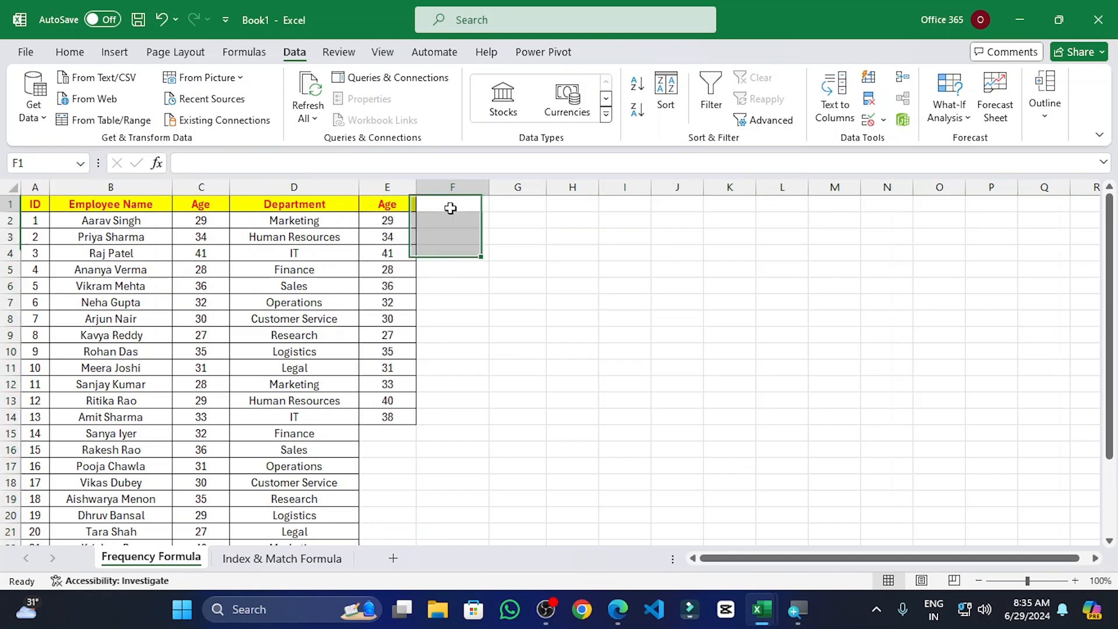
click(396, 203)
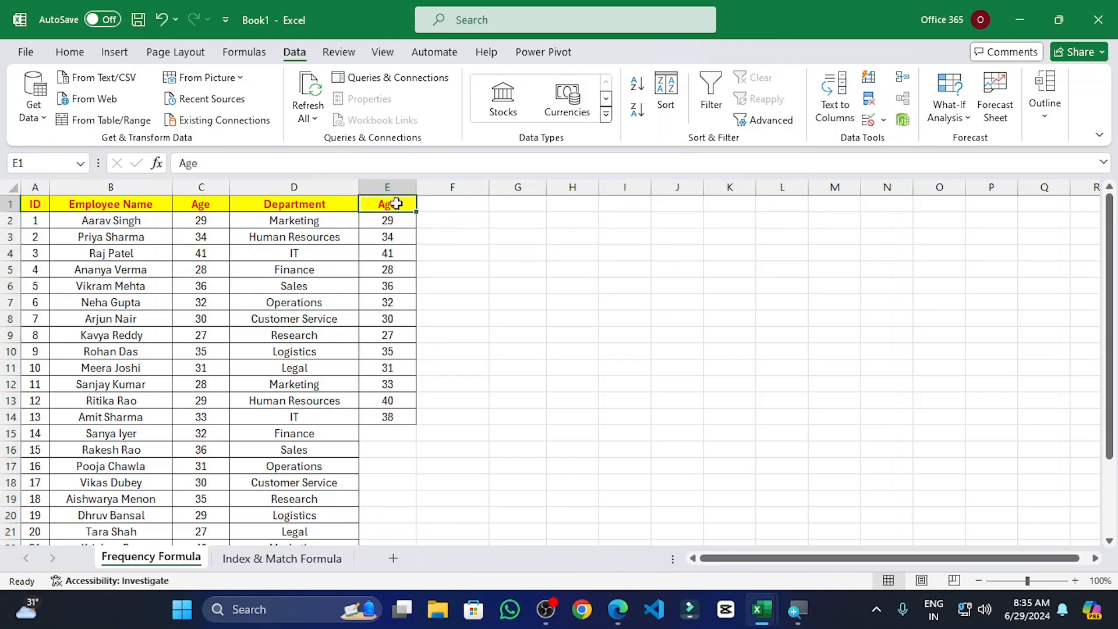
text(SPECIA)
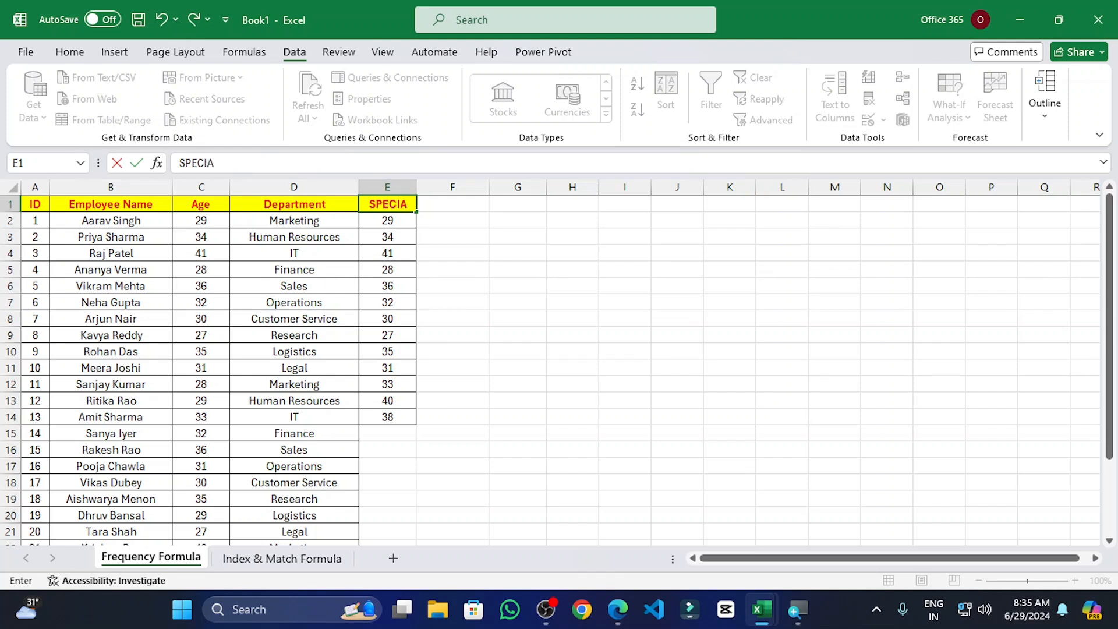
text(L)
click(468, 205)
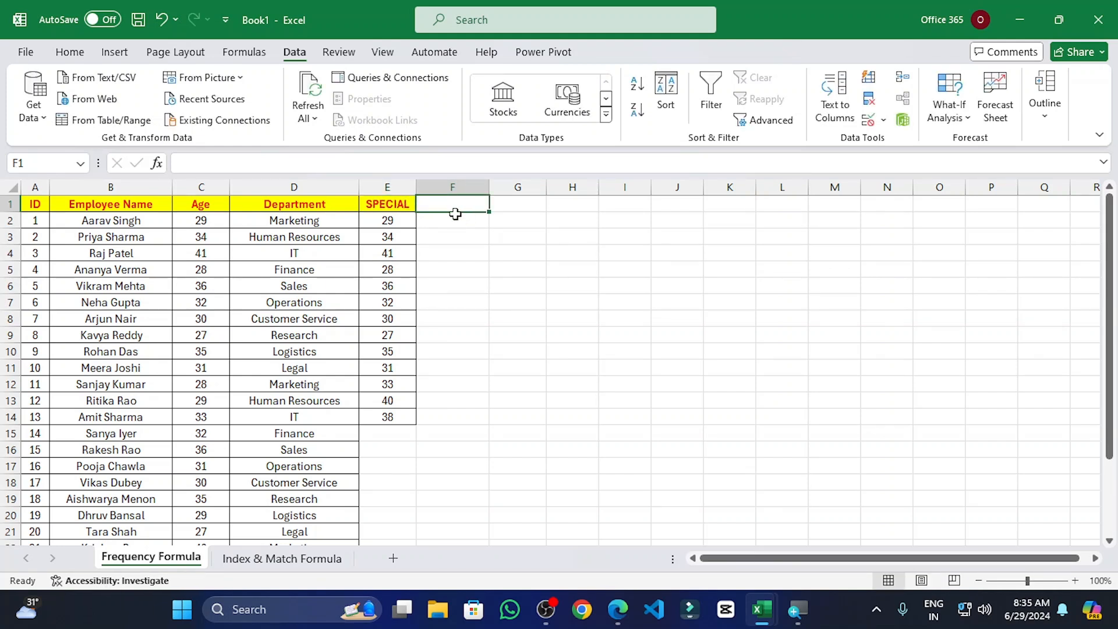
text(Fr)
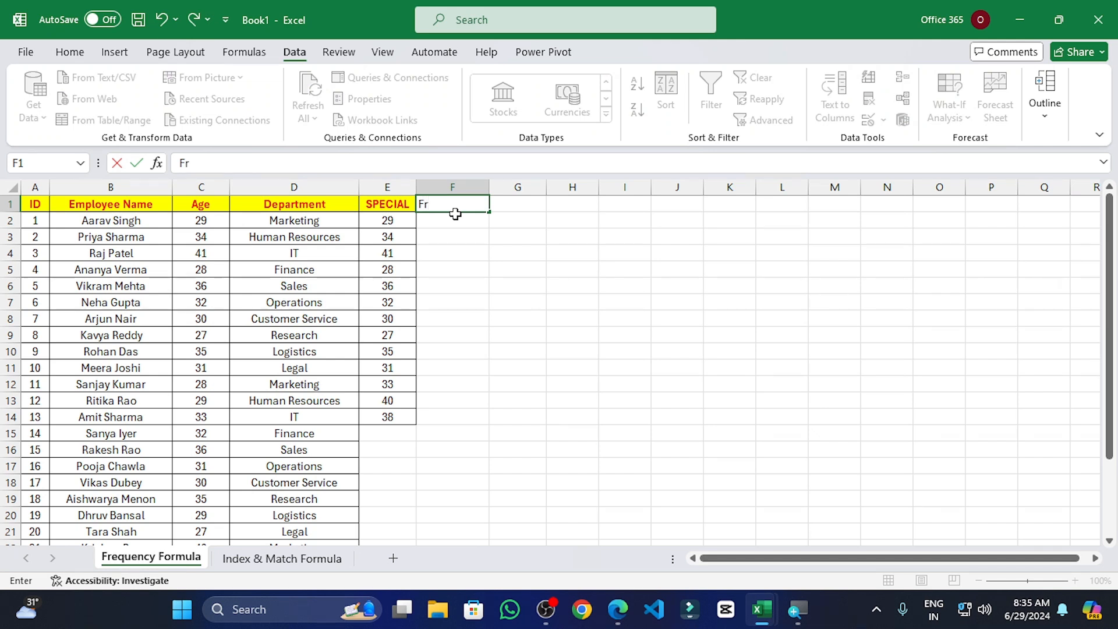
text(equency)
key(Return)
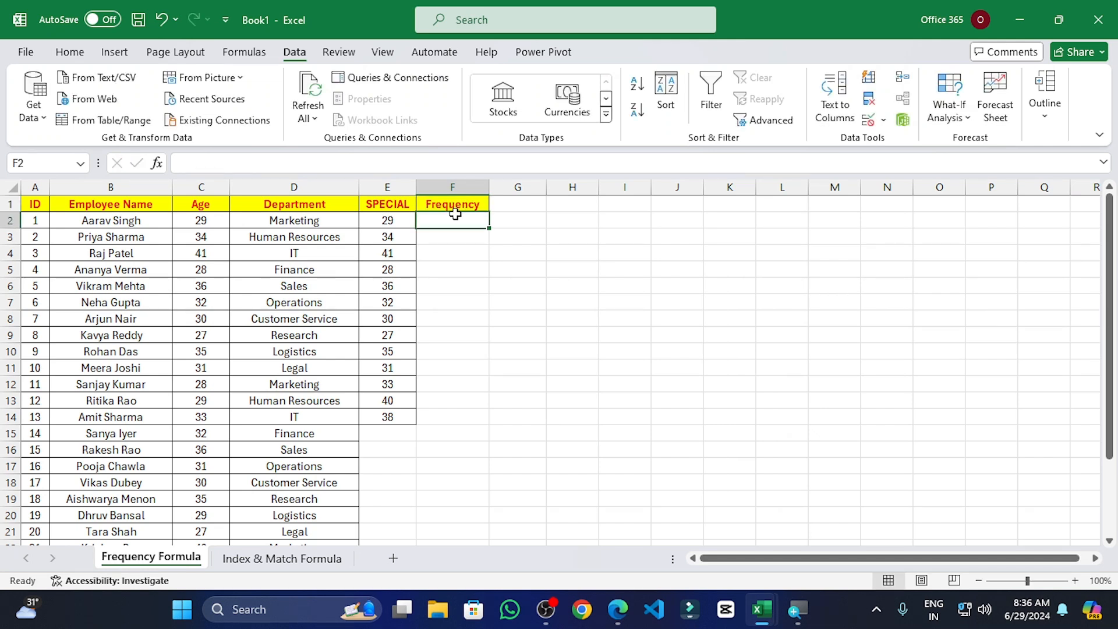
Step: Enter =FREQUENCY(C1:C26,E1:E14) in F2 and select the spilled counts to check their total
text(=fr)
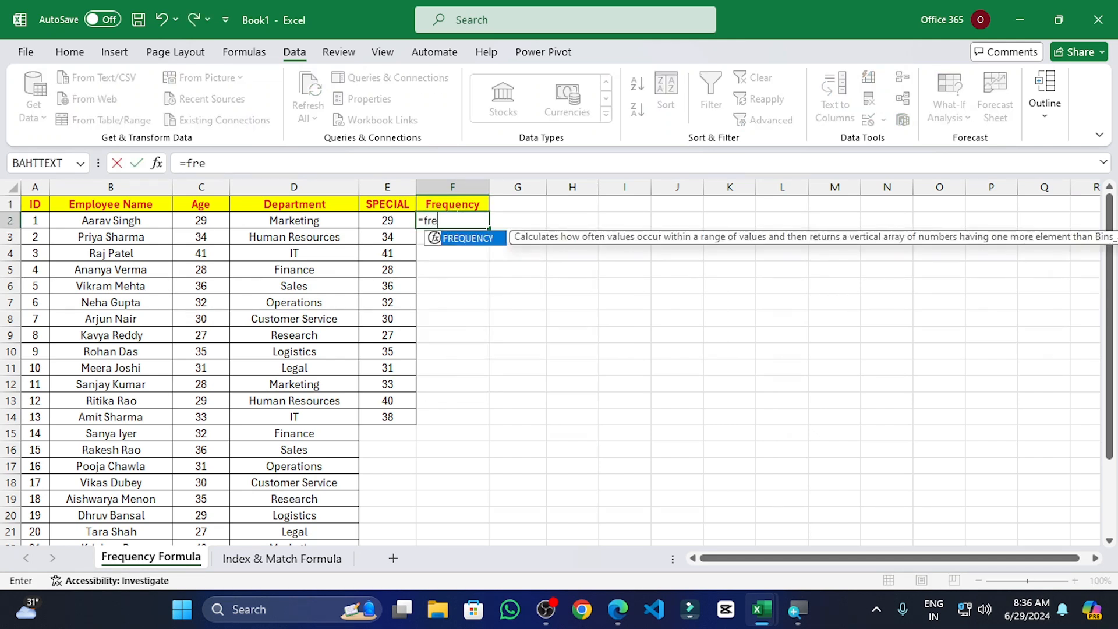
text(e)
key(Tab)
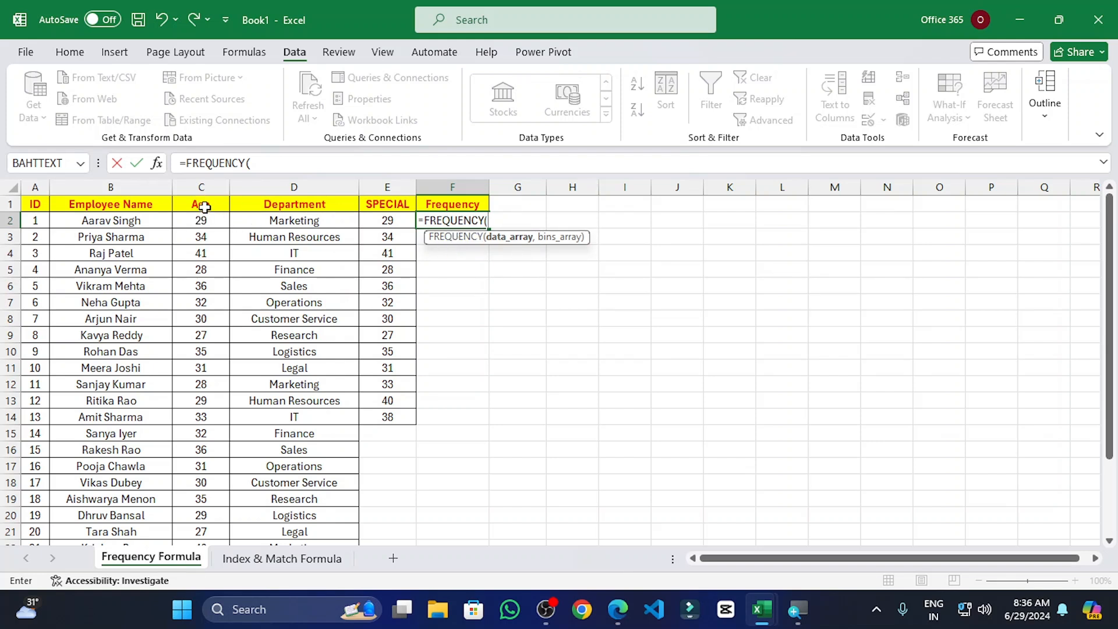
drag(201, 199, 231, 567)
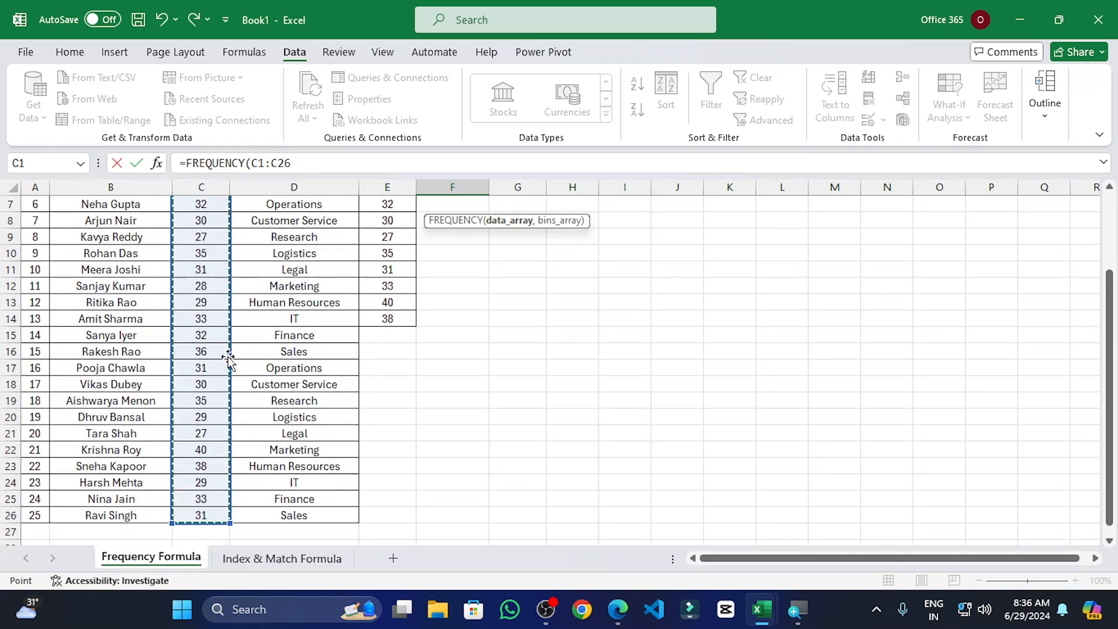
text(,)
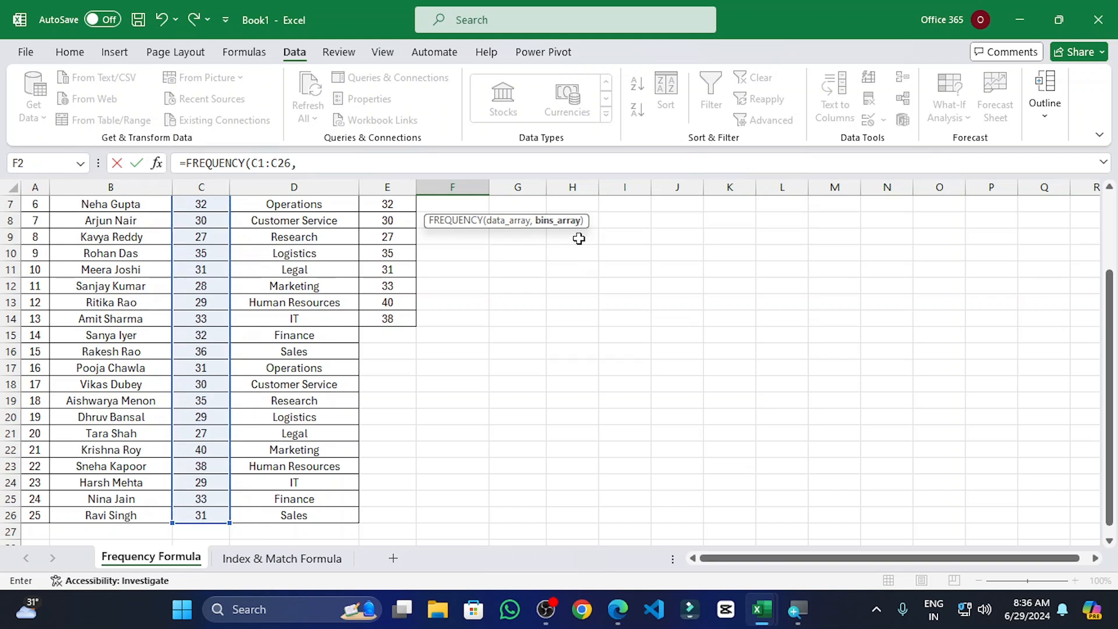
scroll(449, 361, up, 2)
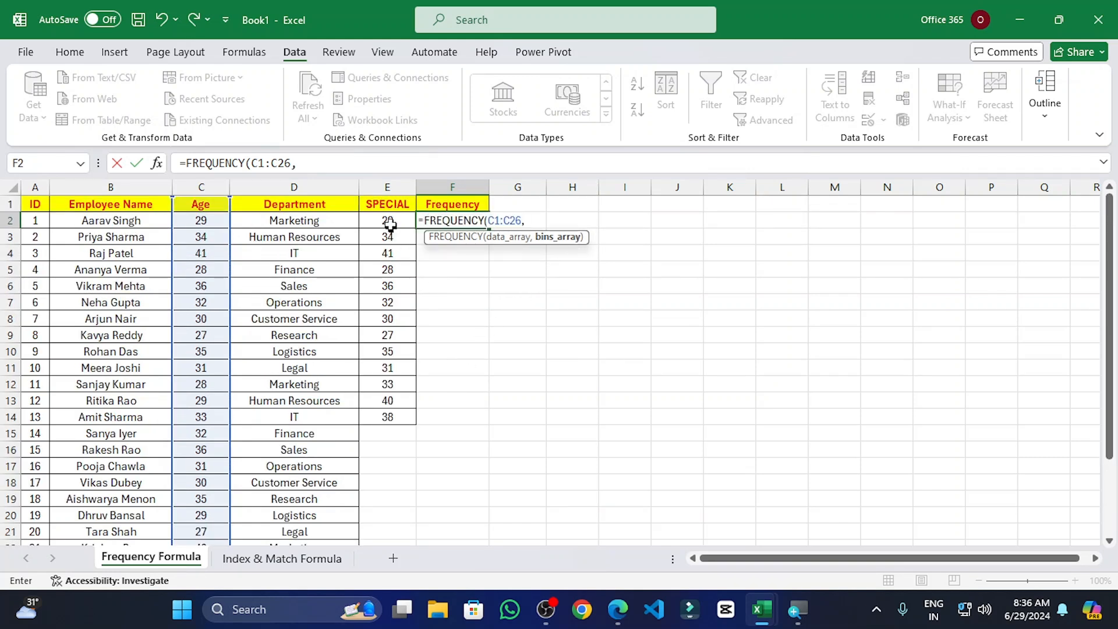
drag(388, 205, 410, 416)
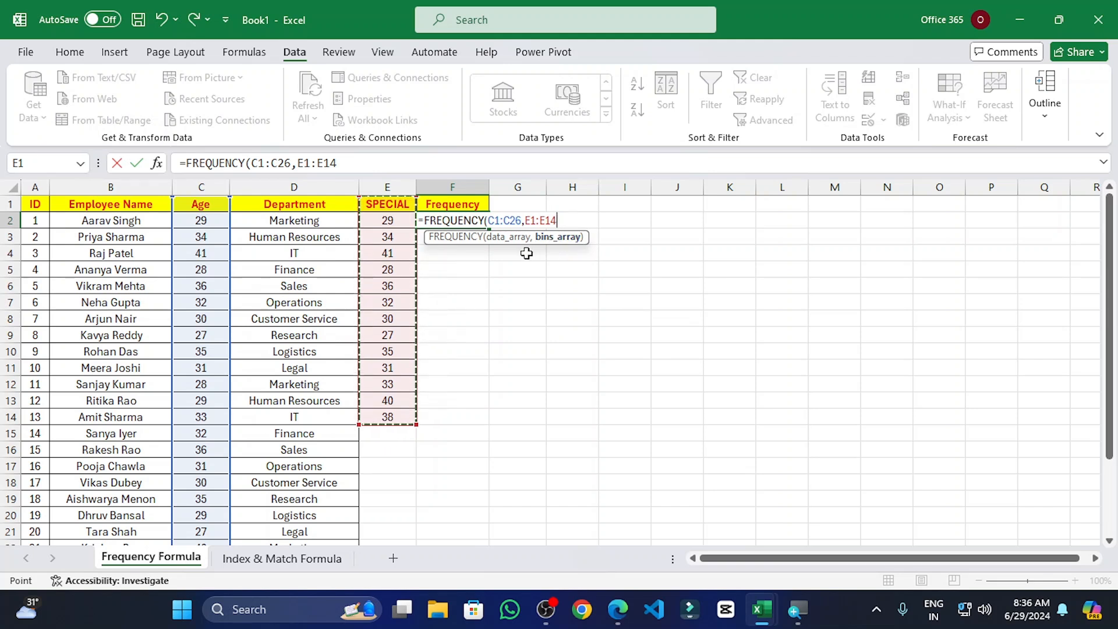
key(Return)
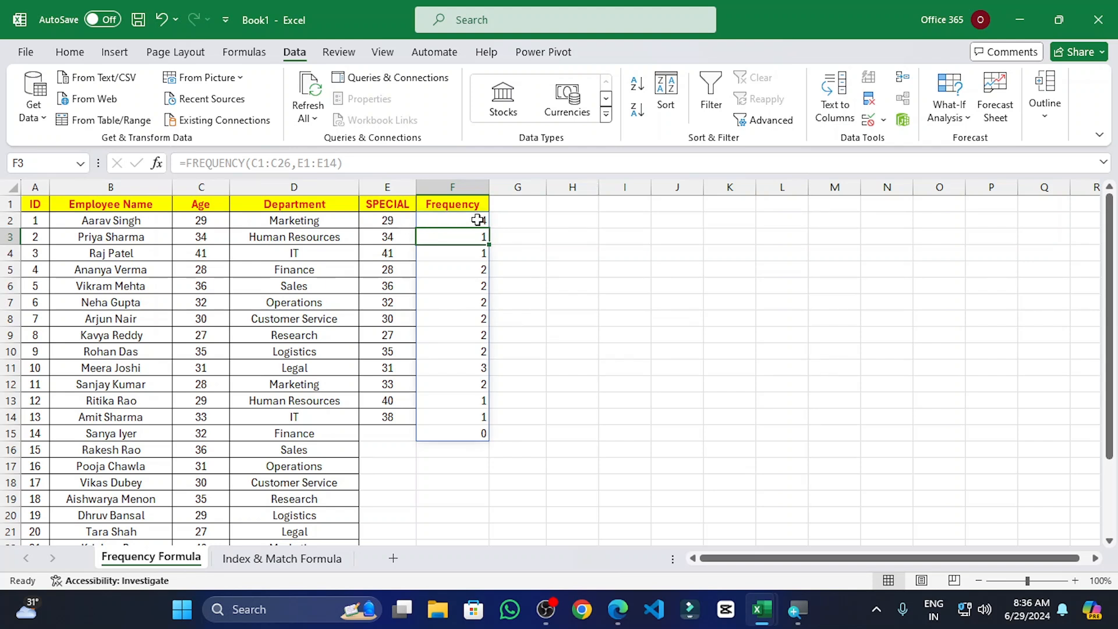
drag(477, 219, 477, 431)
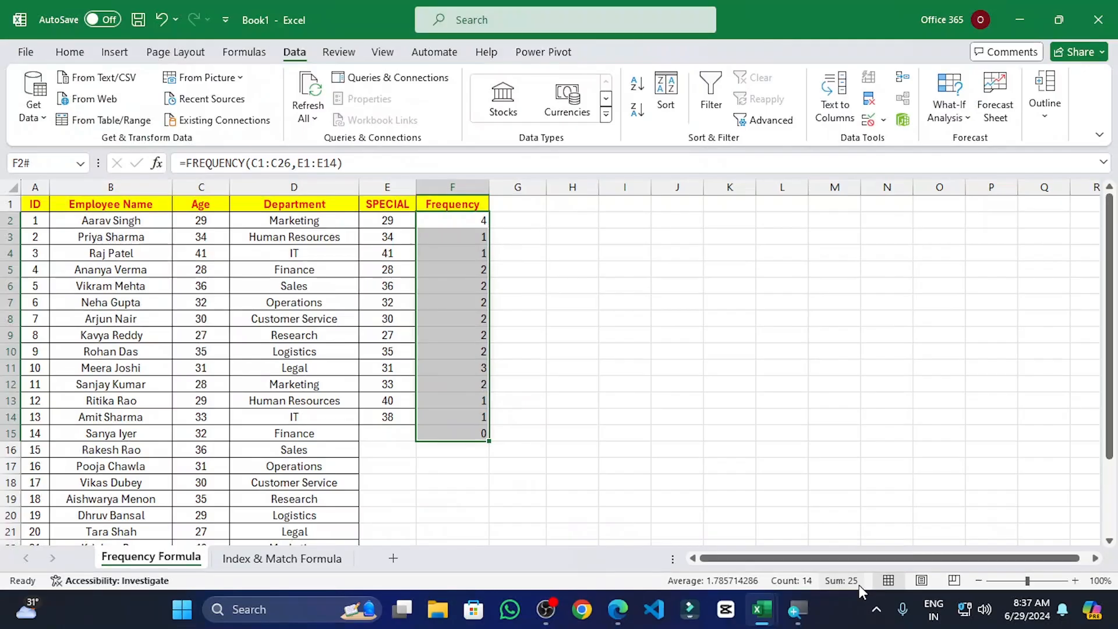
scroll(260, 399, down, 4)
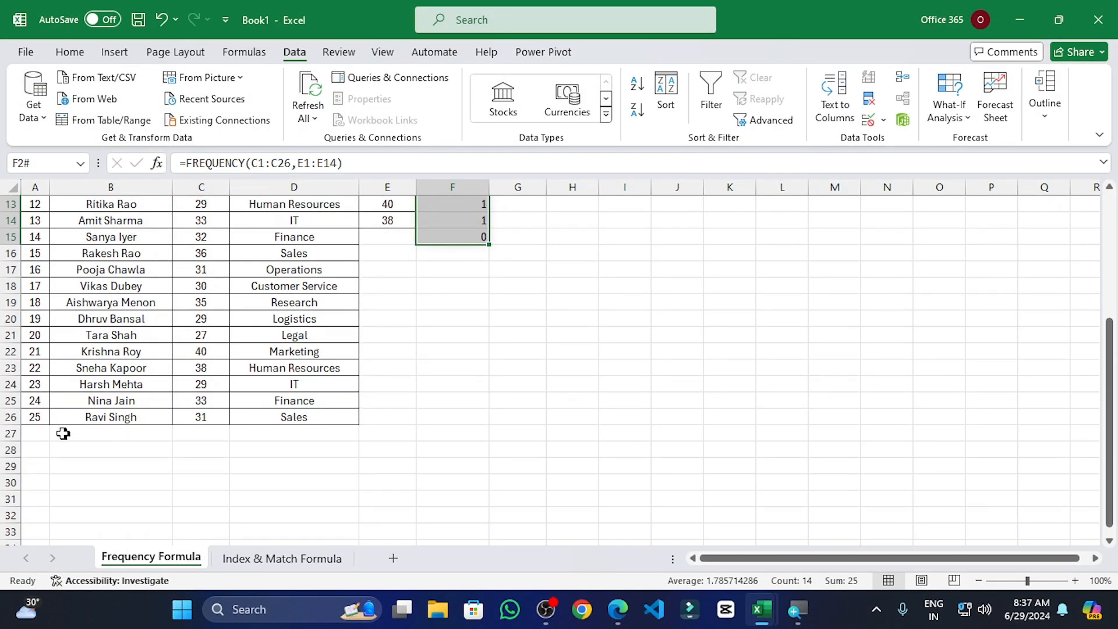
scroll(453, 372, up, 2)
scroll(453, 373, up, 2)
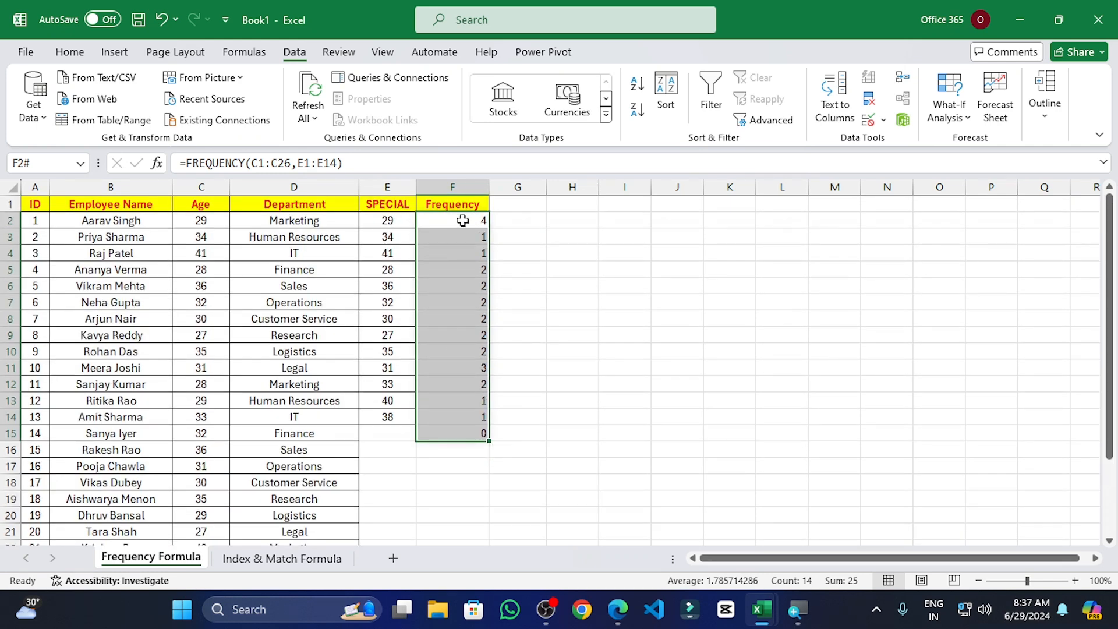
click(204, 223)
click(206, 401)
scroll(215, 343, down, 2)
click(216, 421)
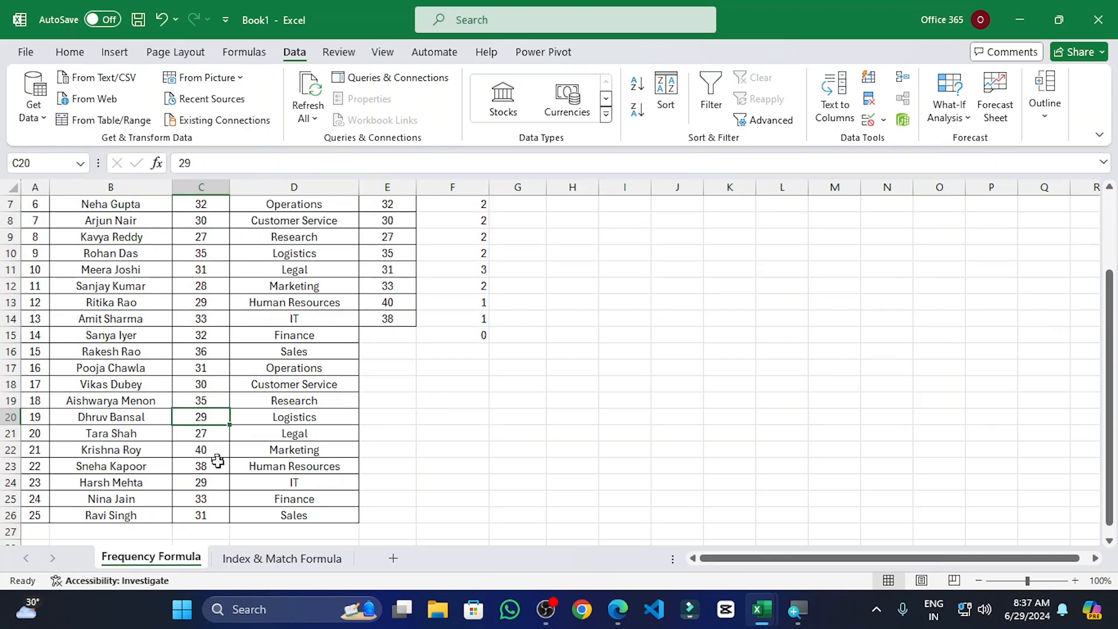
click(201, 485)
scroll(468, 373, up, 2)
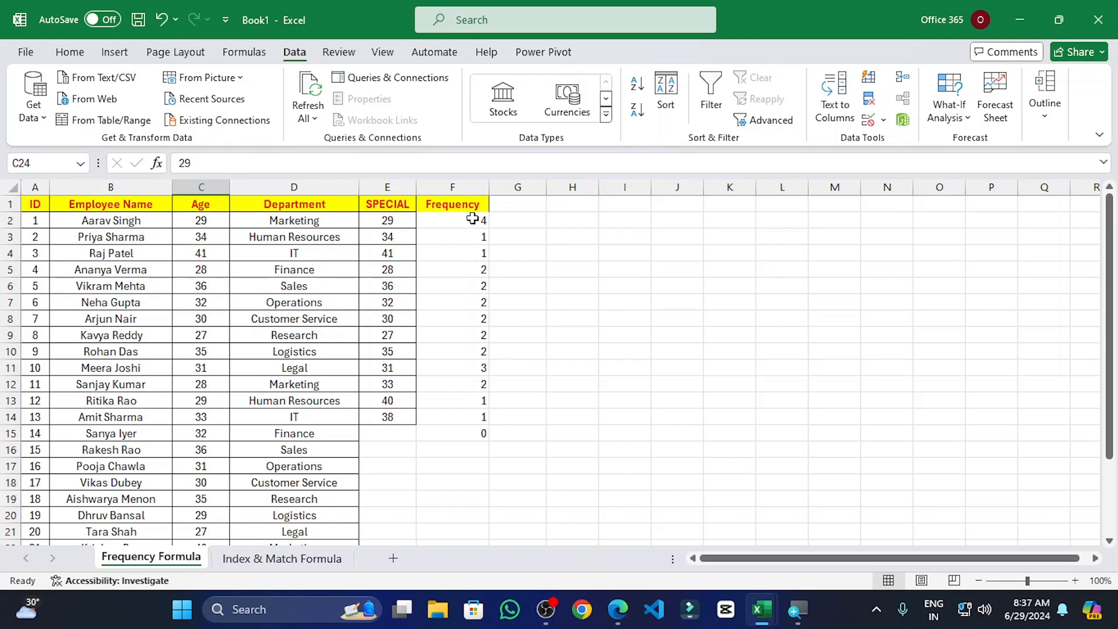
drag(472, 218, 482, 438)
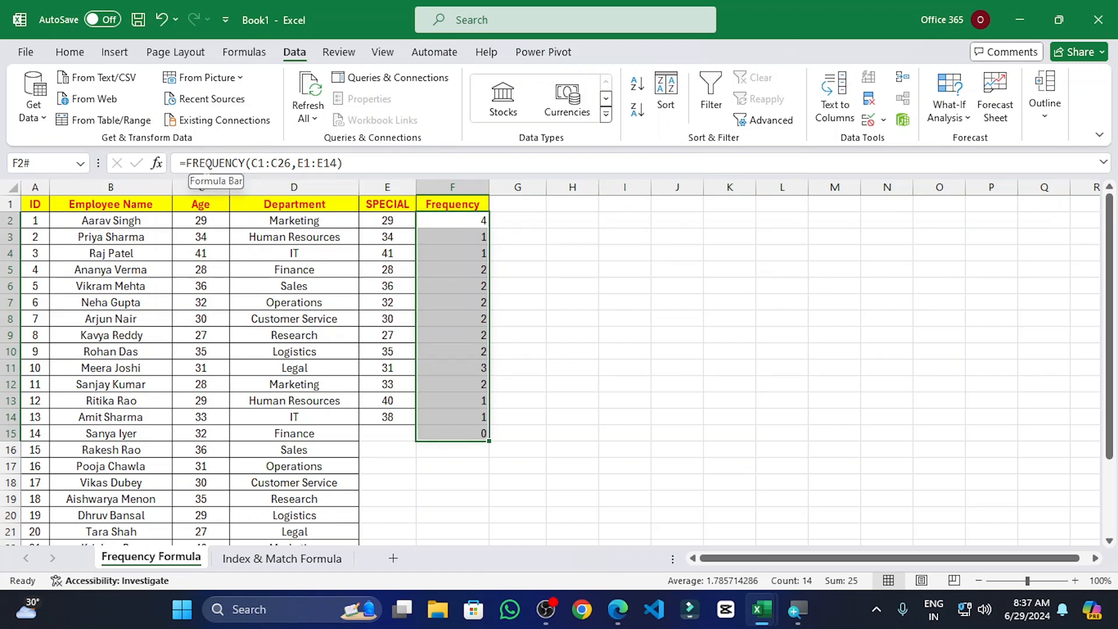
Step: Recommit F2's FREQUENCY formula as an array formula, then undo and redo to compare
double_click(443, 220)
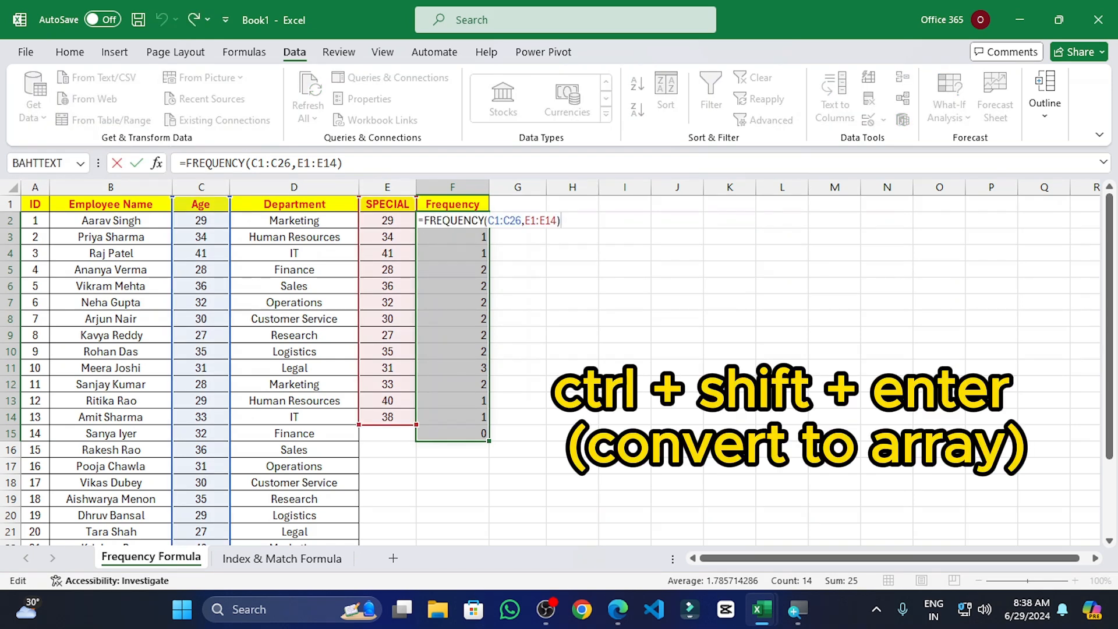
key(ctrl+shift+Return)
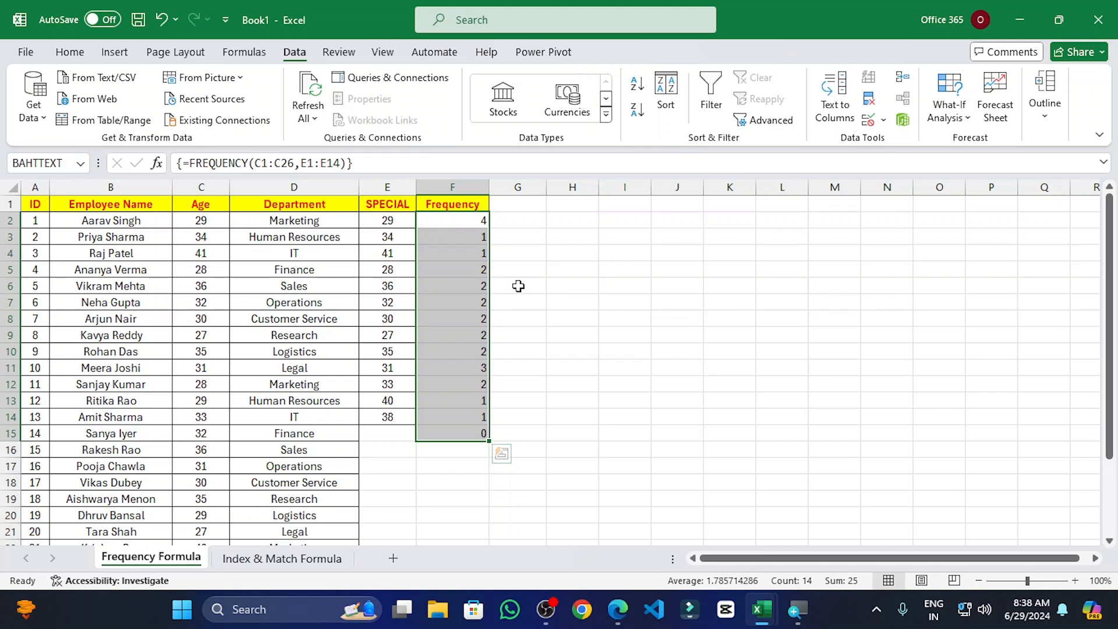
key(ctrl+z)
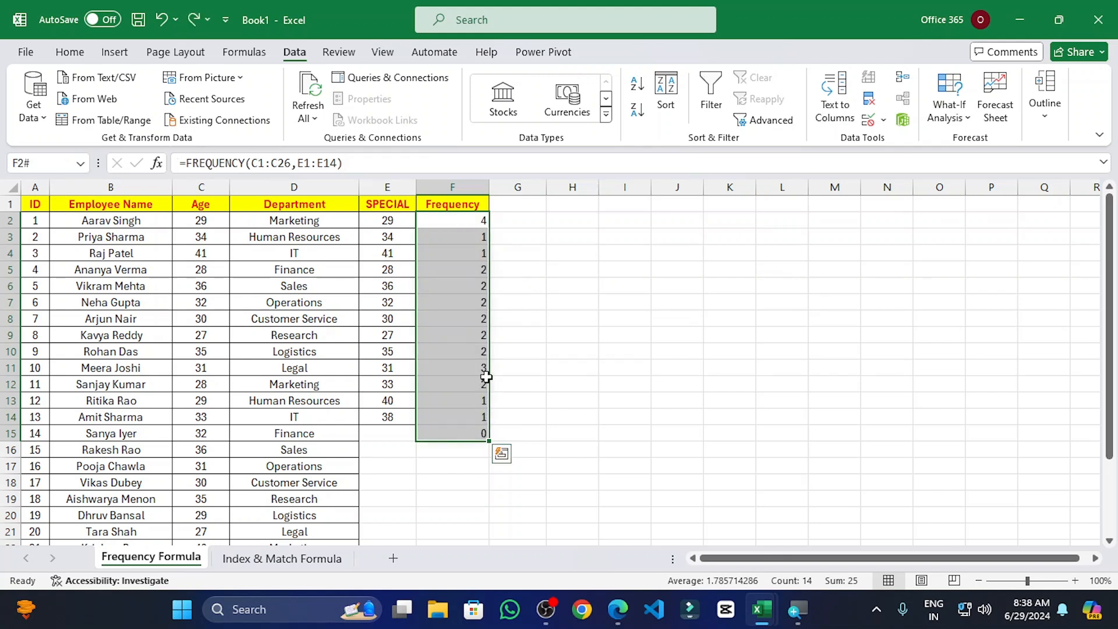
key(ctrl+y)
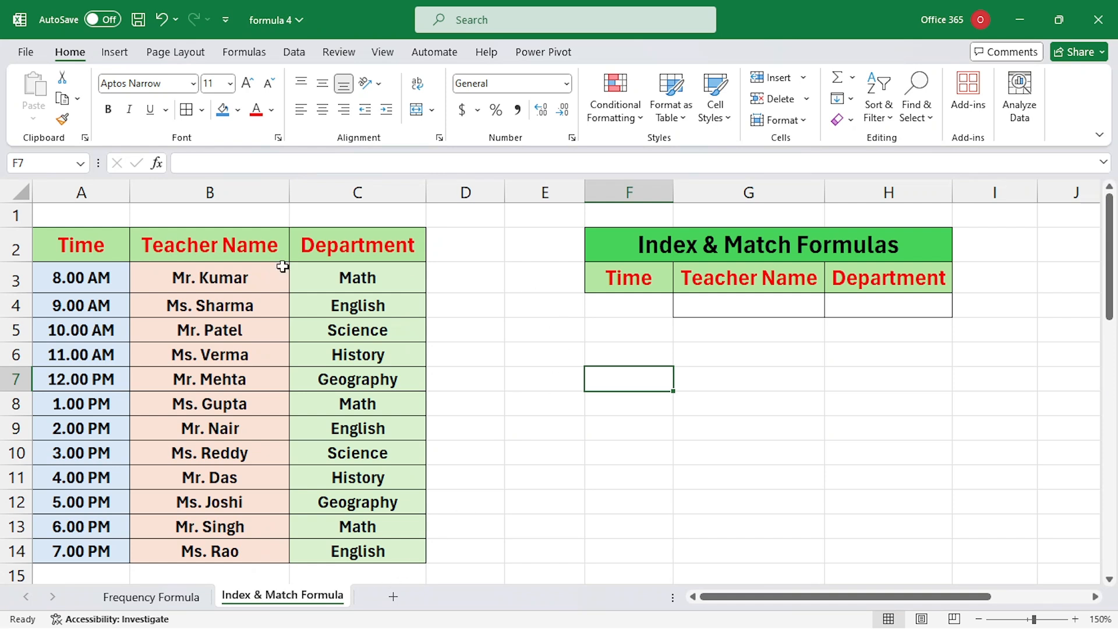
Step: Add a List data validation to F4 with source =$A$3:$A$14
key(Up)
key(Up)
key(Up)
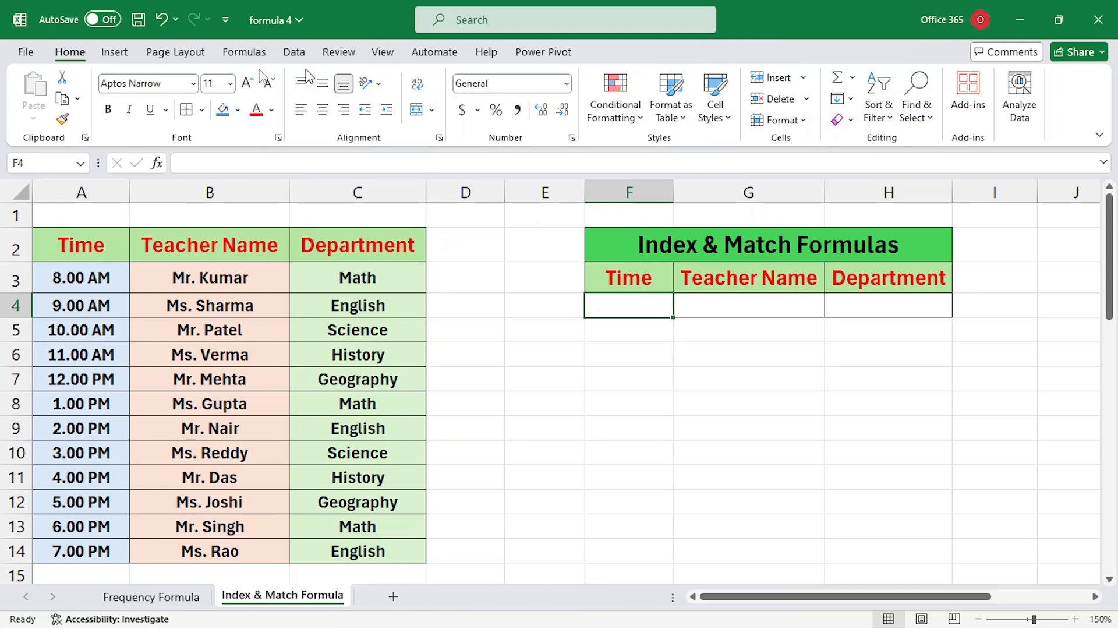
click(294, 53)
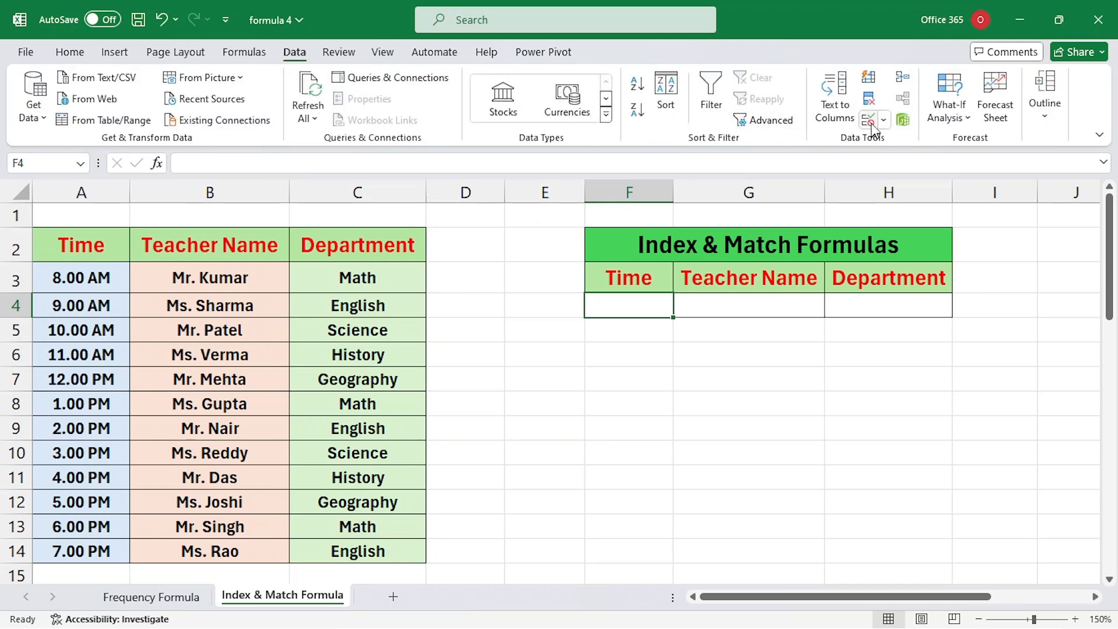
click(869, 122)
click(804, 226)
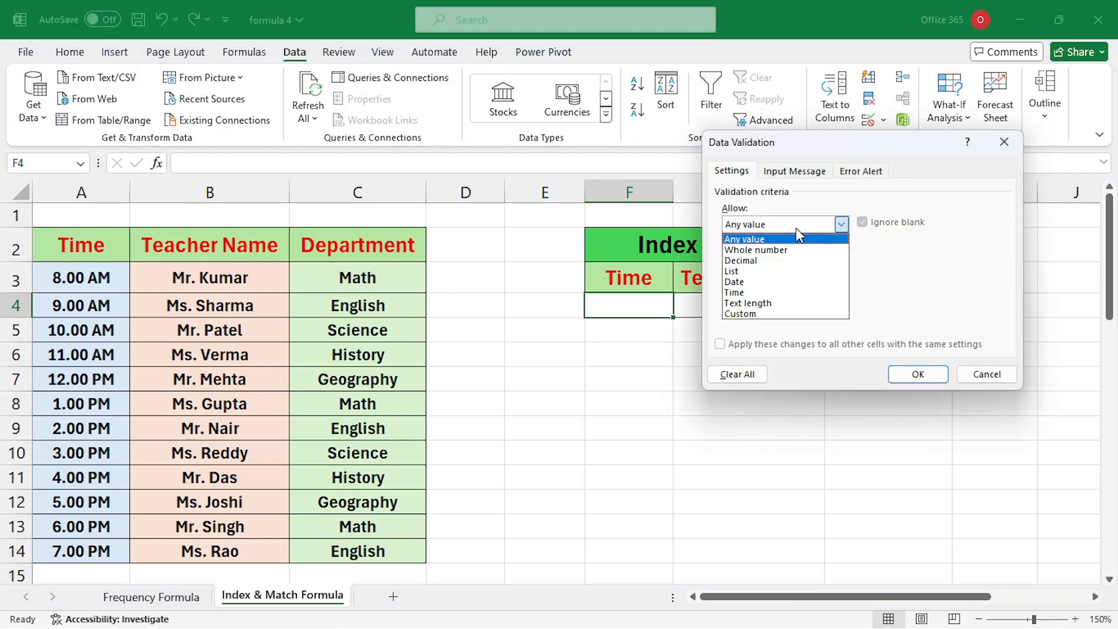
click(748, 271)
click(920, 290)
drag(88, 280, 77, 543)
click(915, 375)
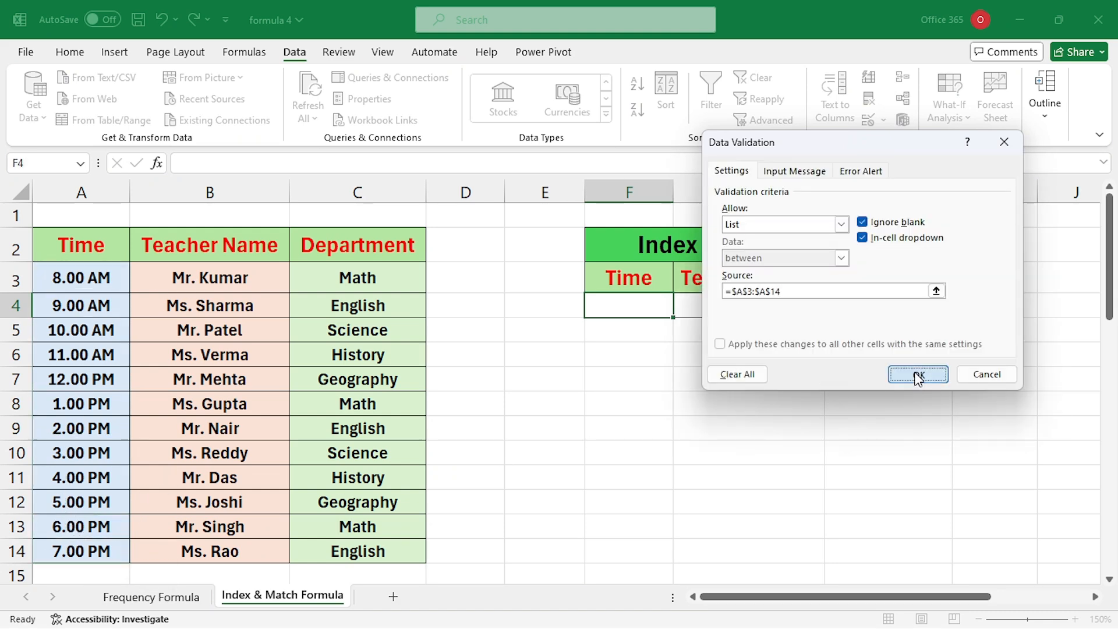
Step: Try 9.00 AM, 12.00 PM and 3.00 PM in F4's dropdown, settling on 8.00 AM
click(683, 315)
key(Down)
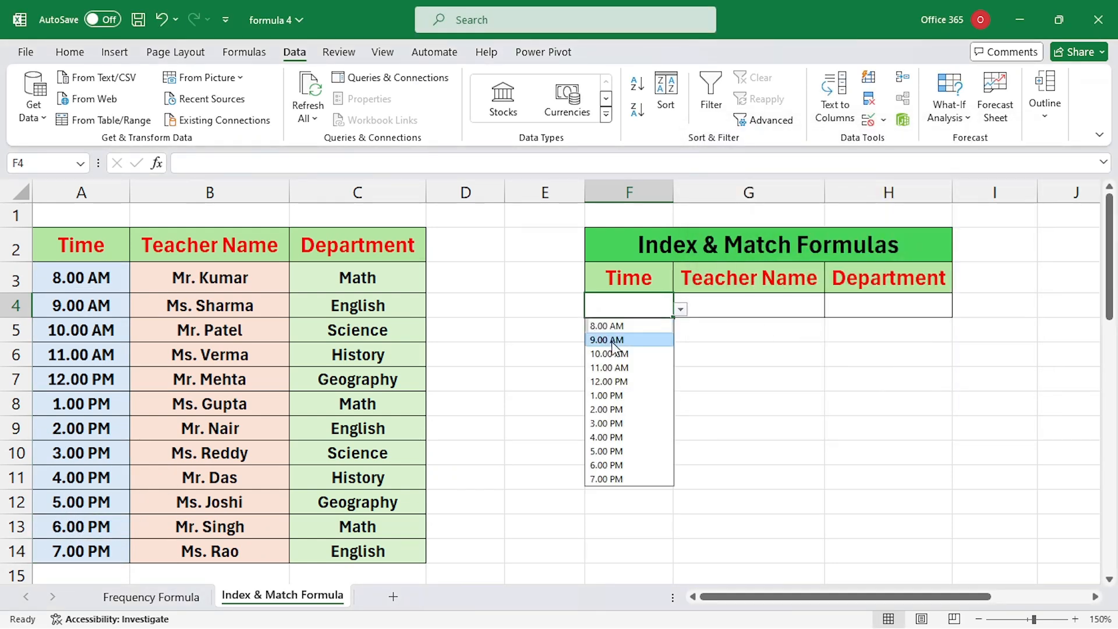
key(Return)
click(680, 309)
click(627, 380)
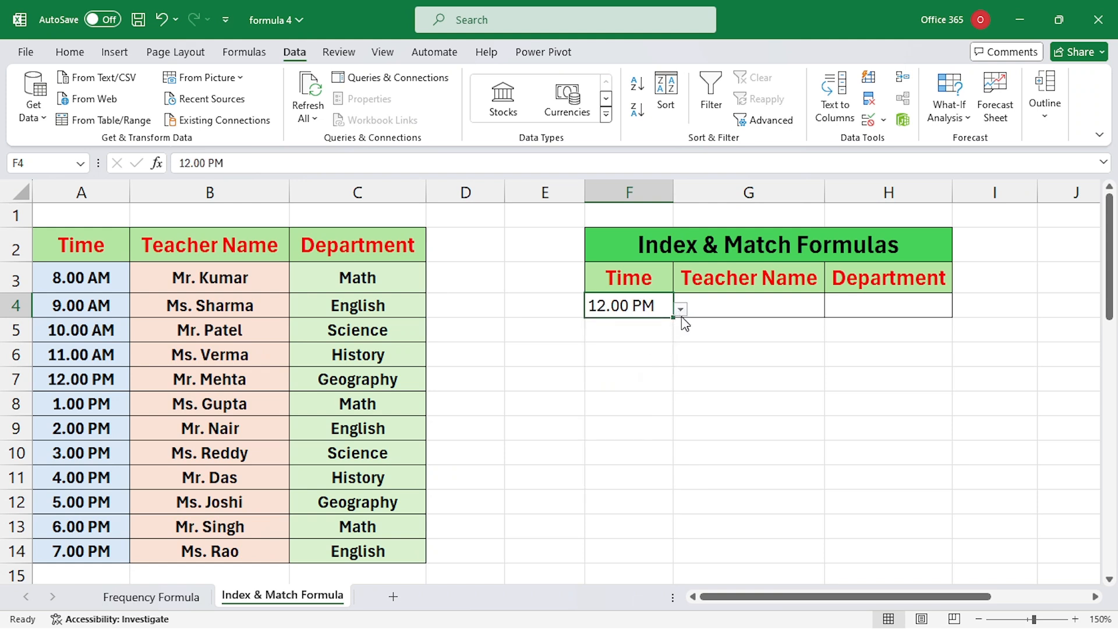
click(681, 310)
click(624, 424)
click(681, 310)
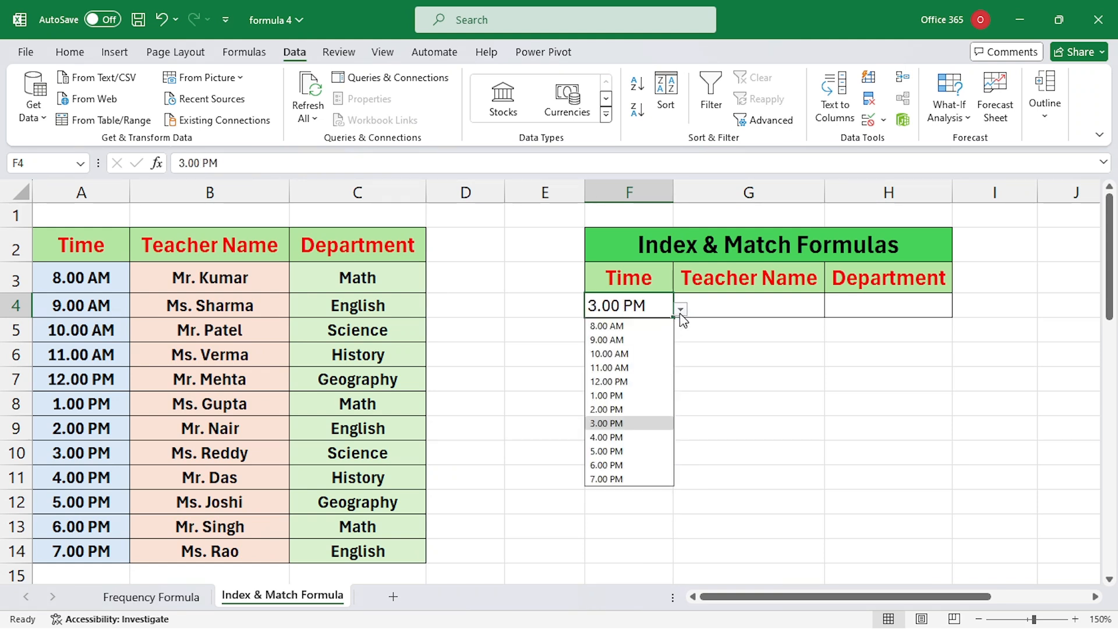
click(637, 326)
click(735, 309)
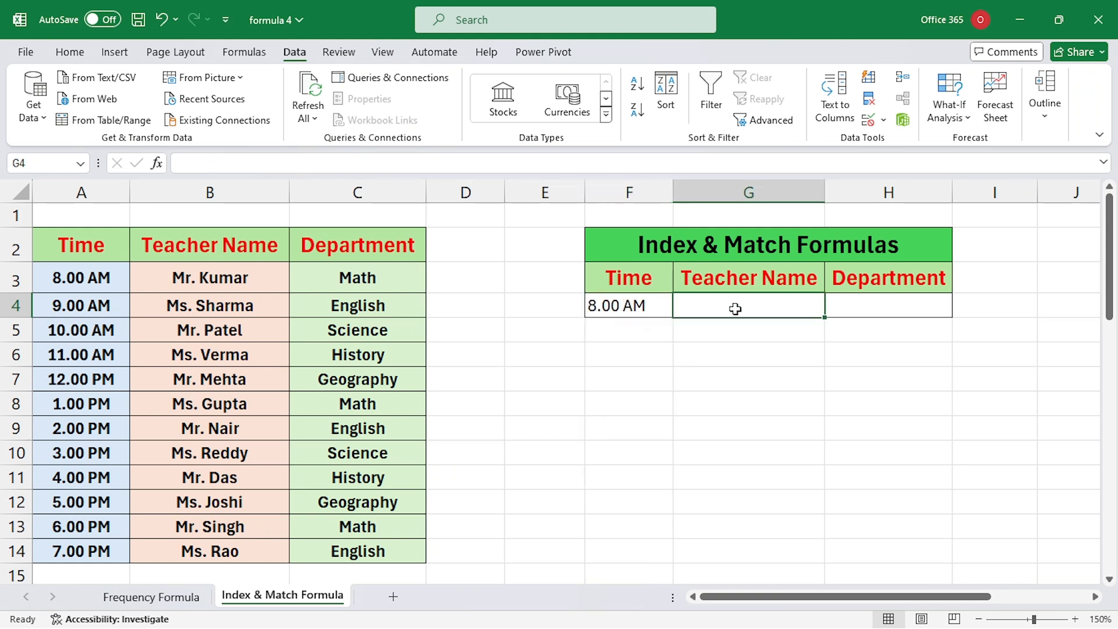
click(639, 379)
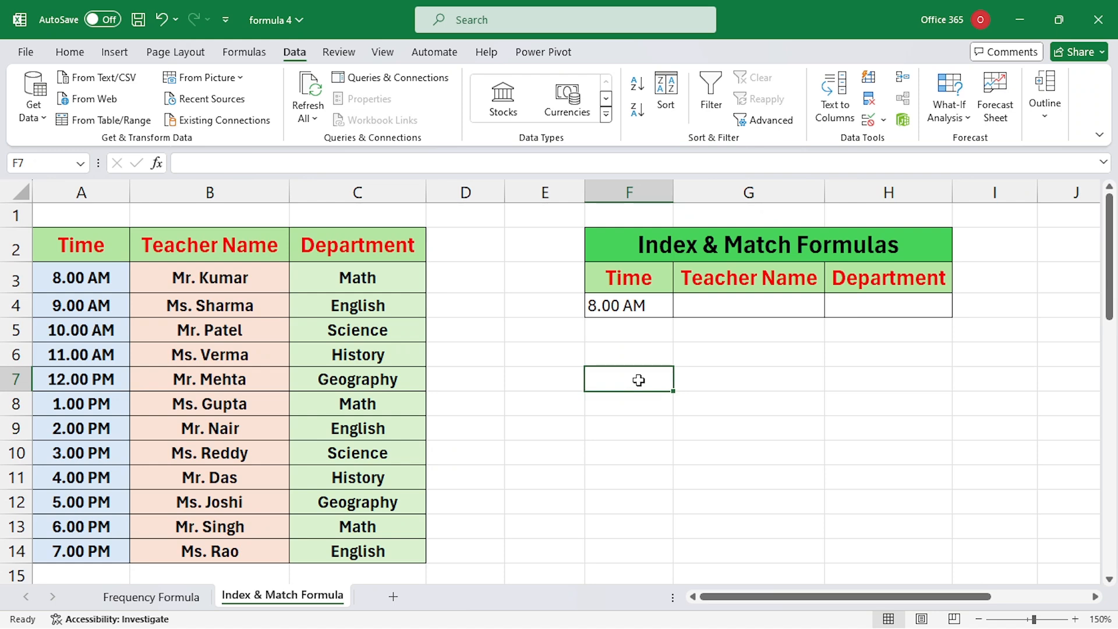
Step: Enter =MATCH(F4,A3:A14,0) in F7, returning position 1 for 8.00 AM
text(=match)
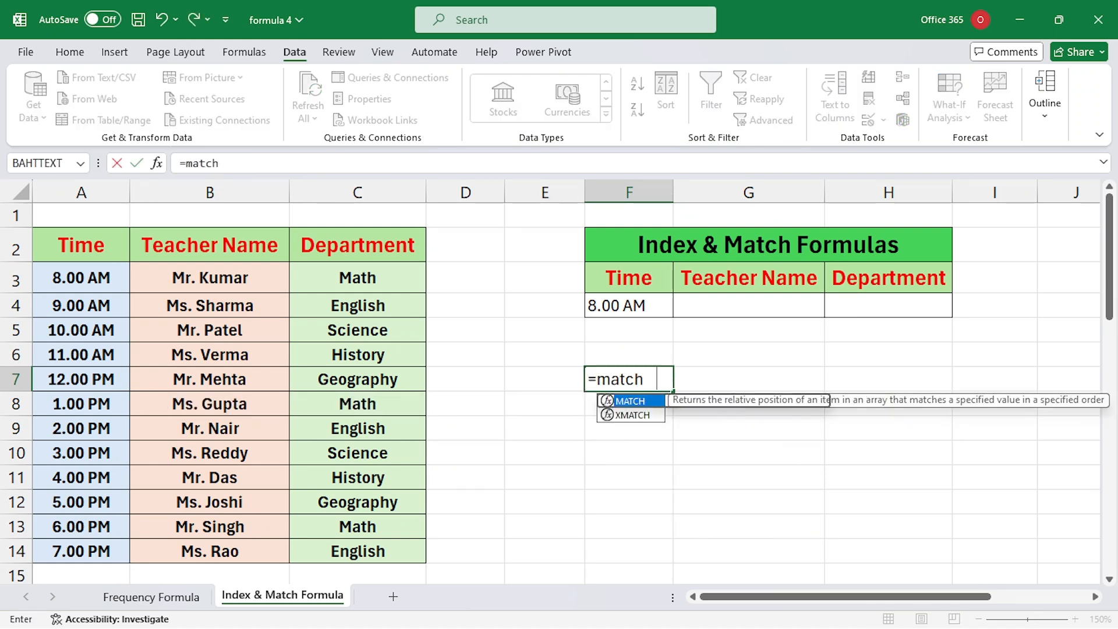
key(Tab)
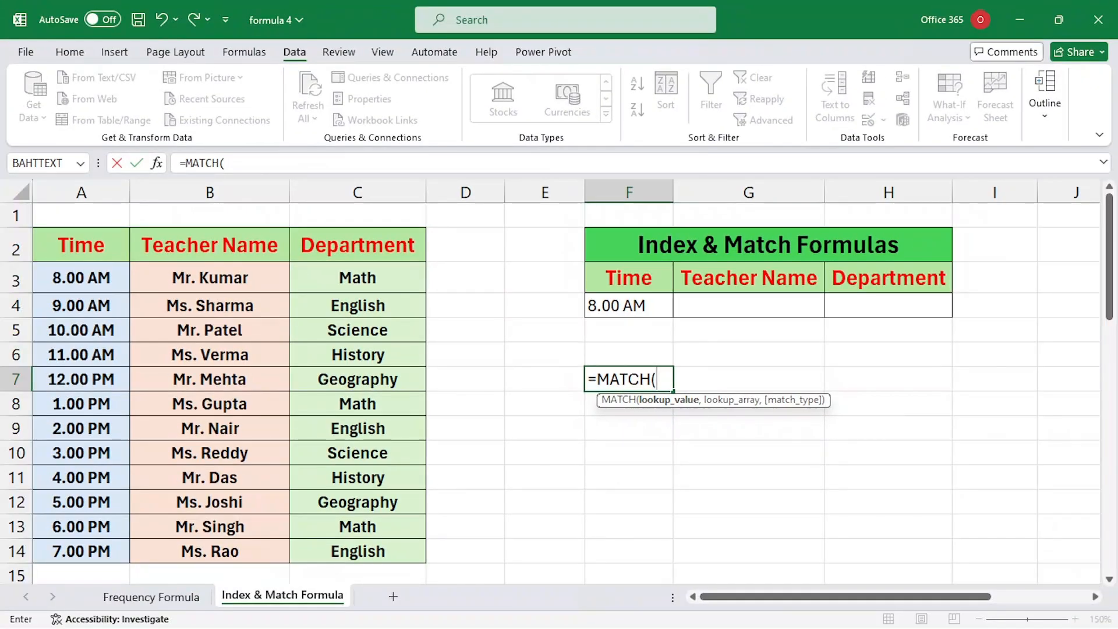
click(638, 305)
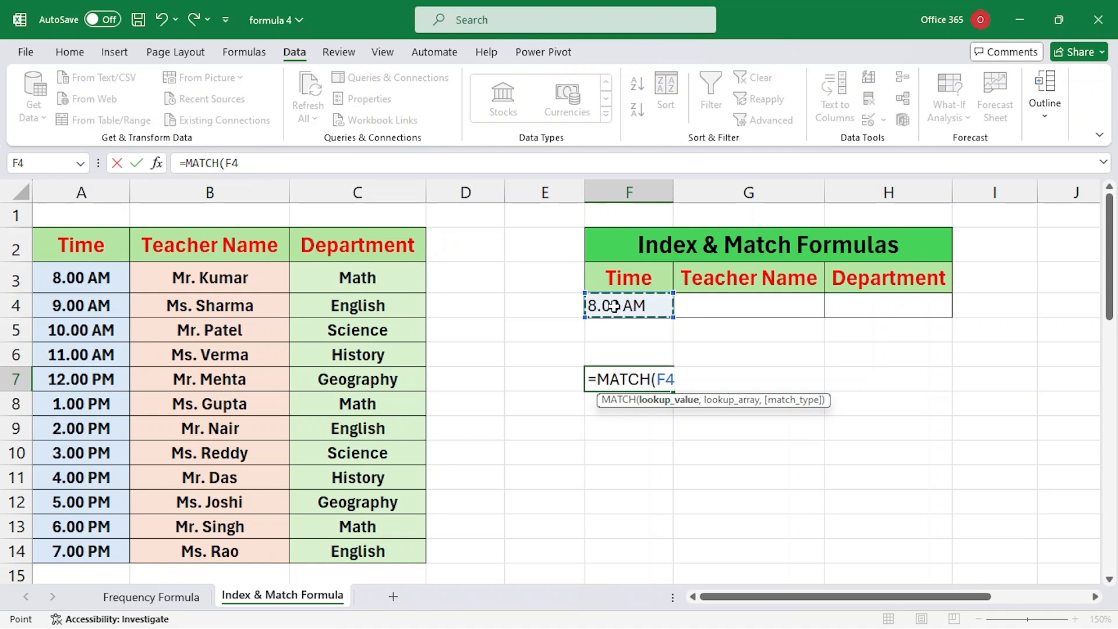
text(,)
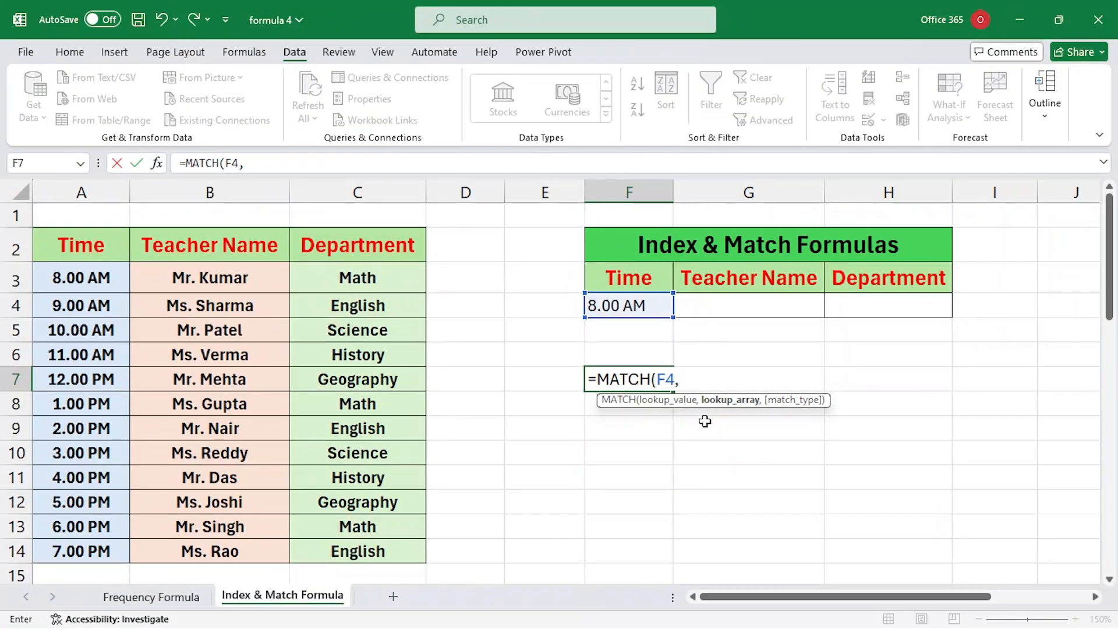
drag(65, 276, 86, 556)
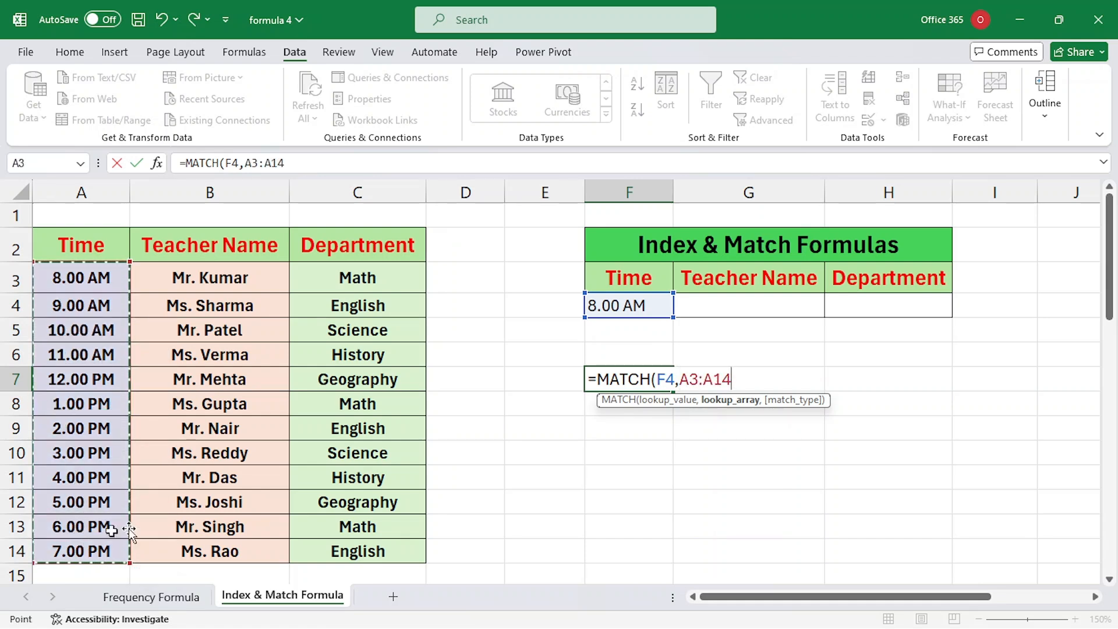
text(,0)
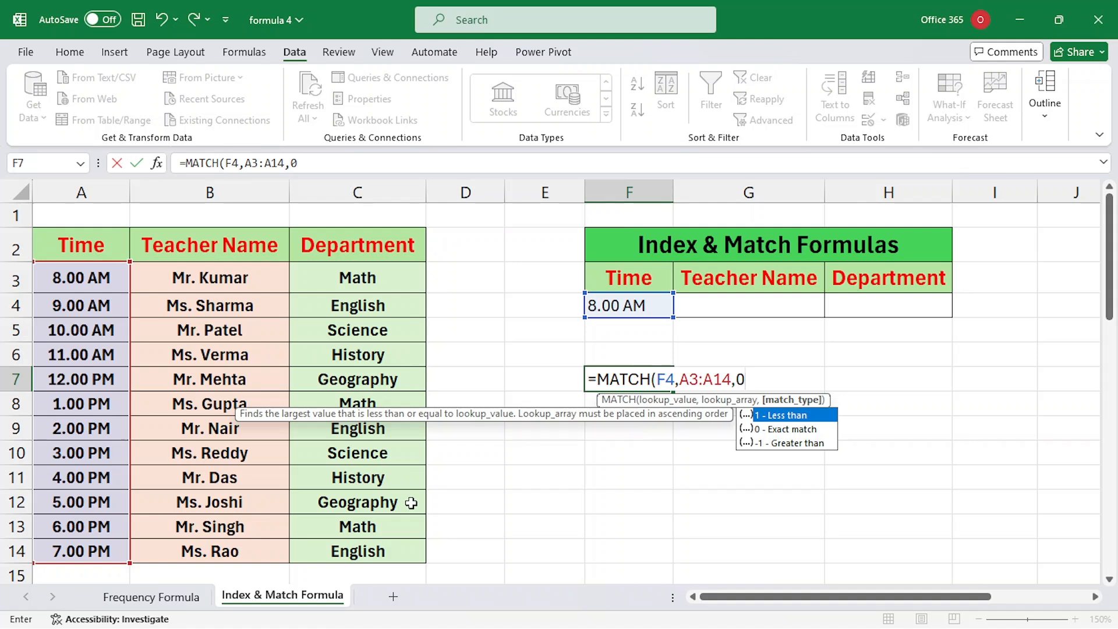
key(Return)
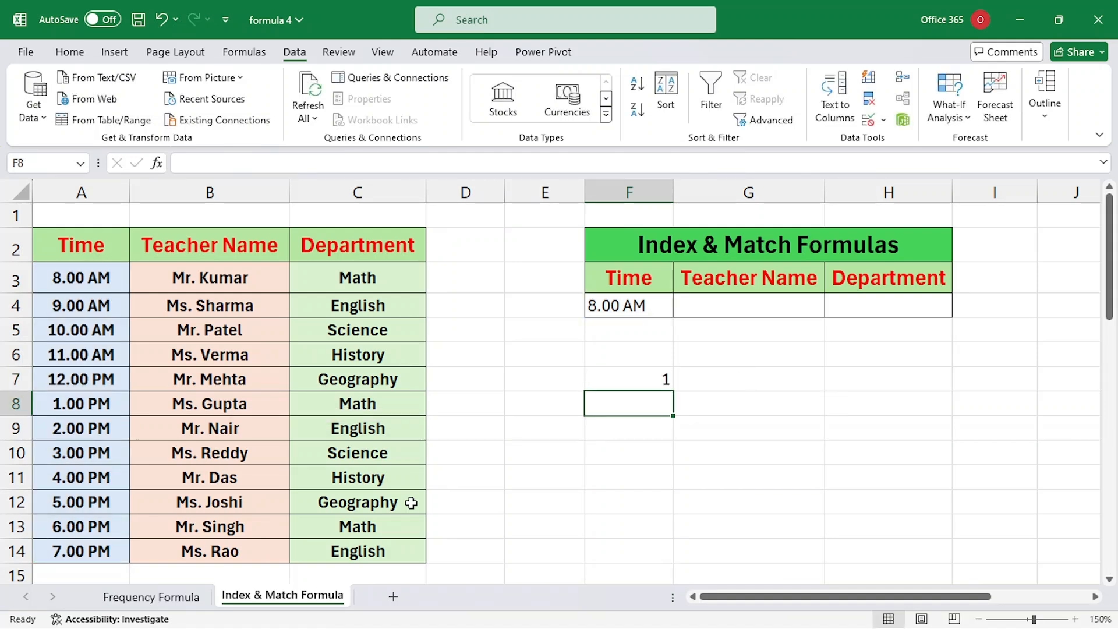
click(625, 382)
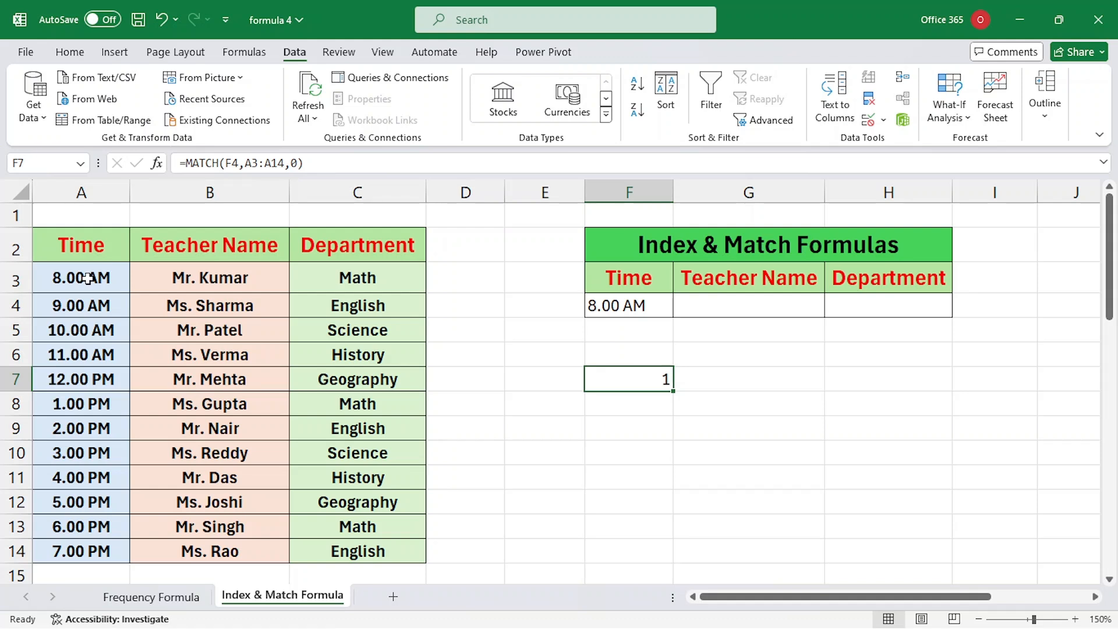
double_click(609, 379)
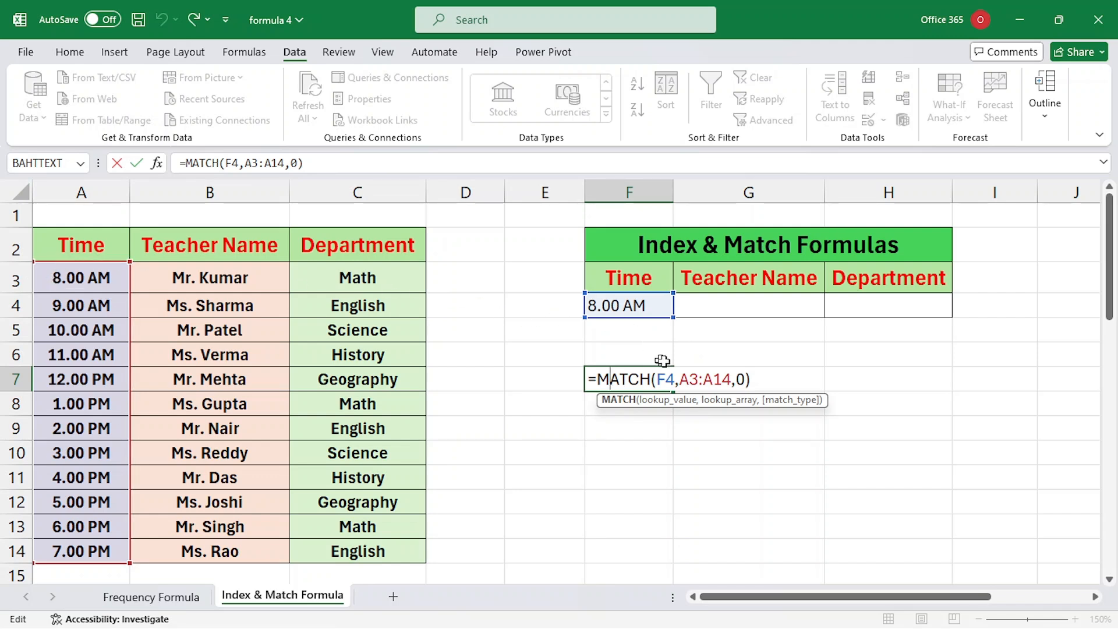
Step: Change F7's lookup range to A2:A14 so the MATCH returns 2
click(697, 379)
key(BackSpace)
text(2)
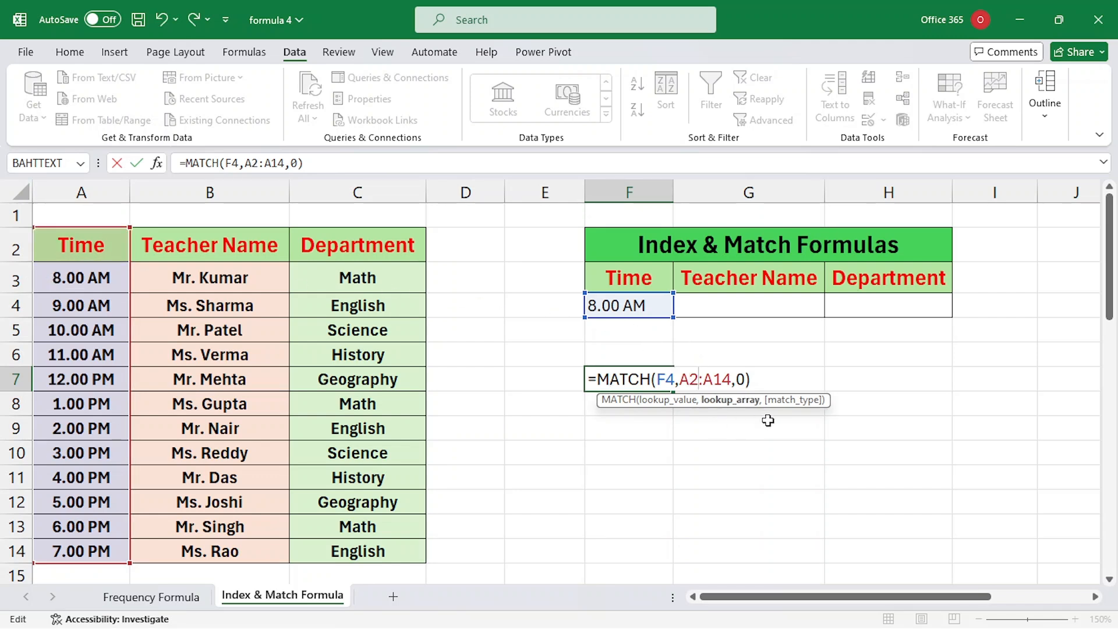
key(Return)
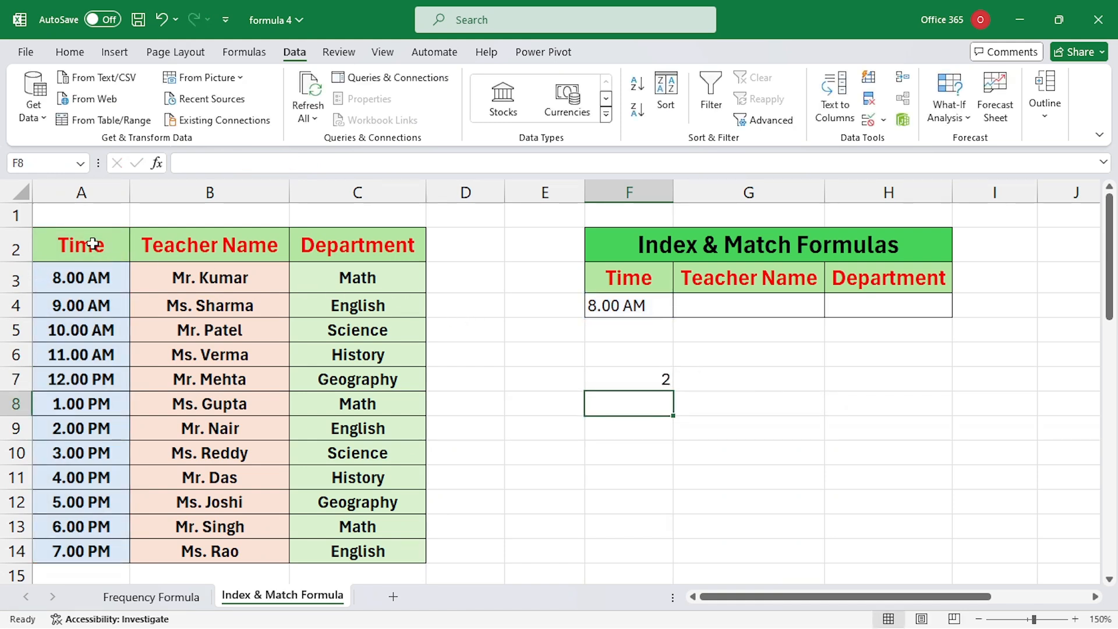
double_click(670, 385)
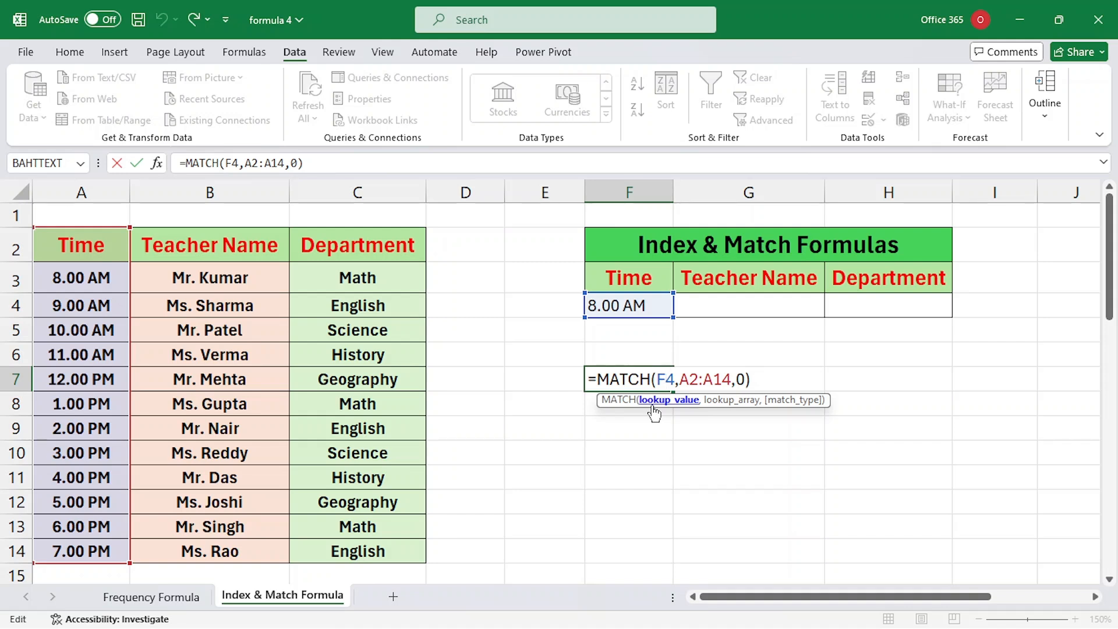
key(Return)
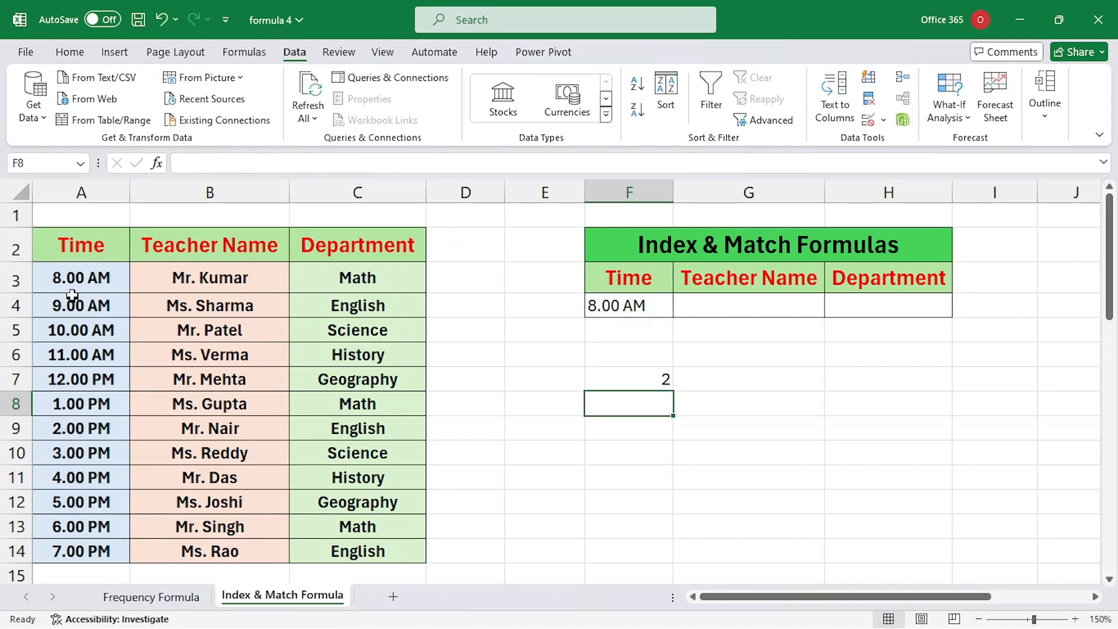
click(601, 379)
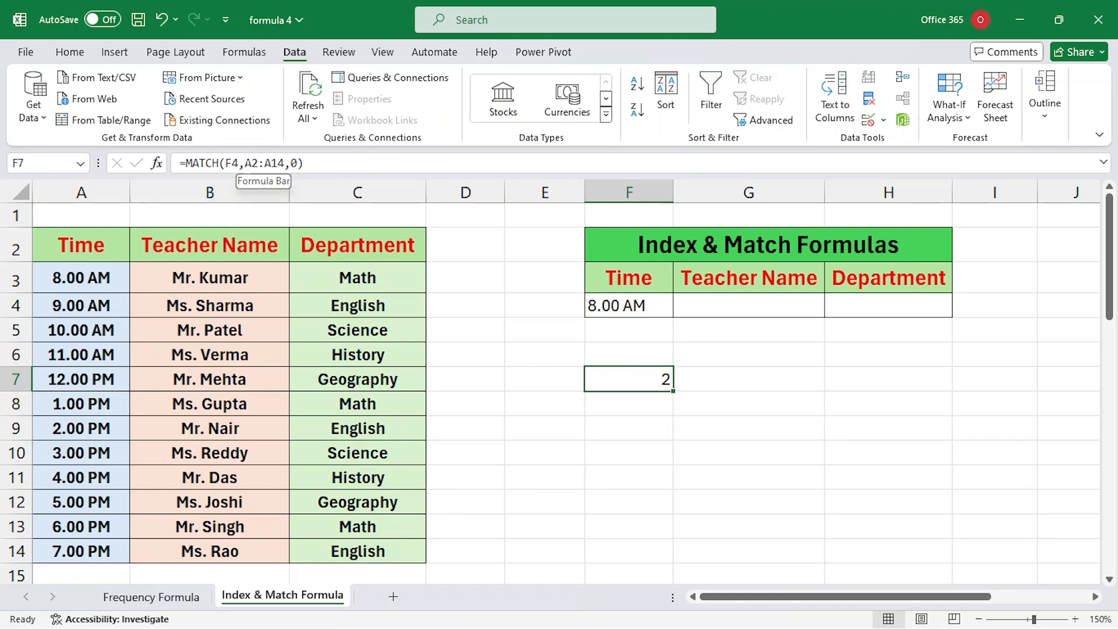
Step: Test the range starting at A3, then undo back to the A2:A14 version
click(250, 163)
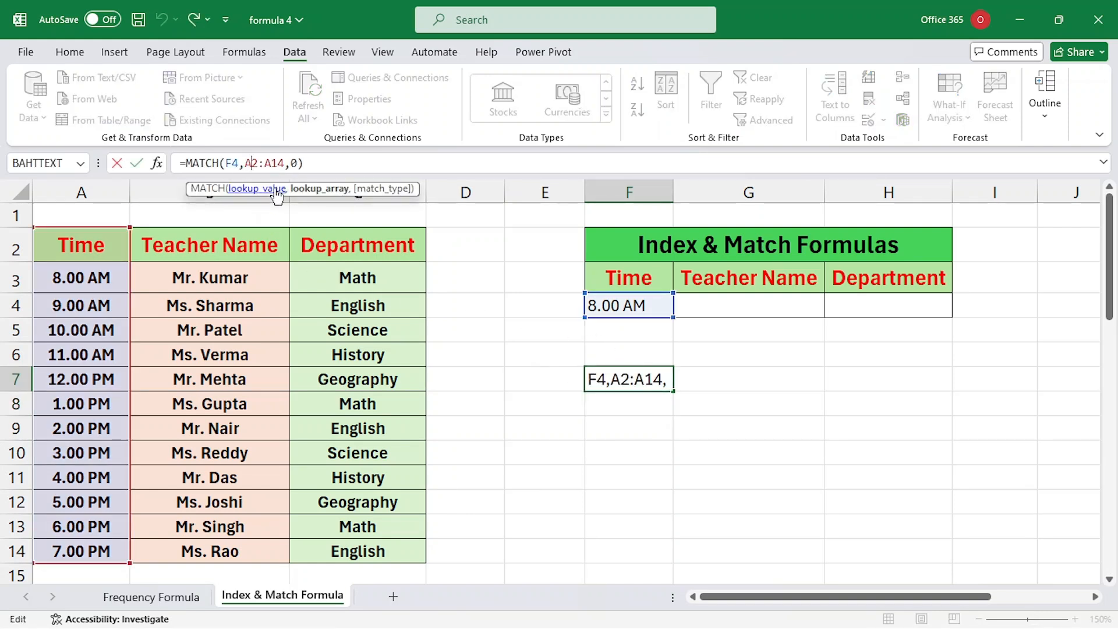
key(Delete)
text(3)
key(Return)
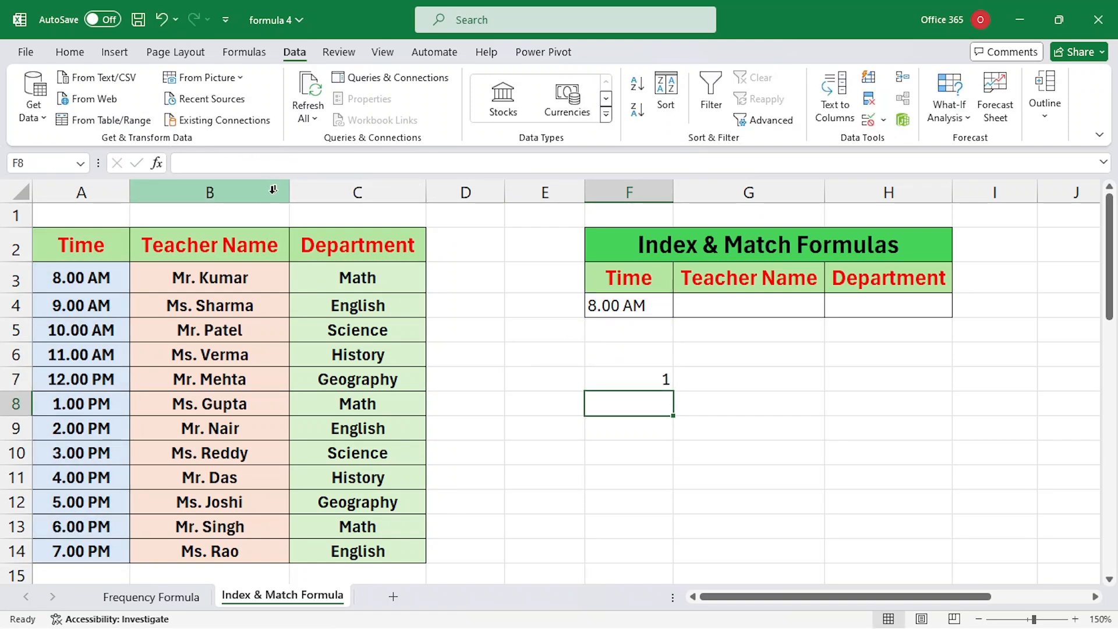
click(80, 279)
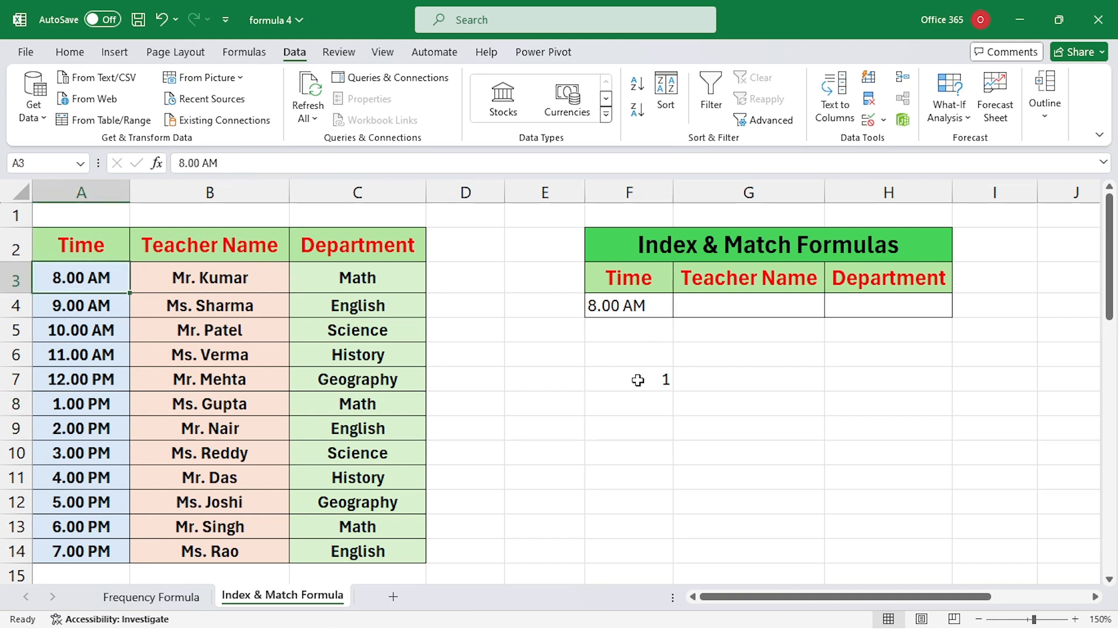
key(ctrl+z)
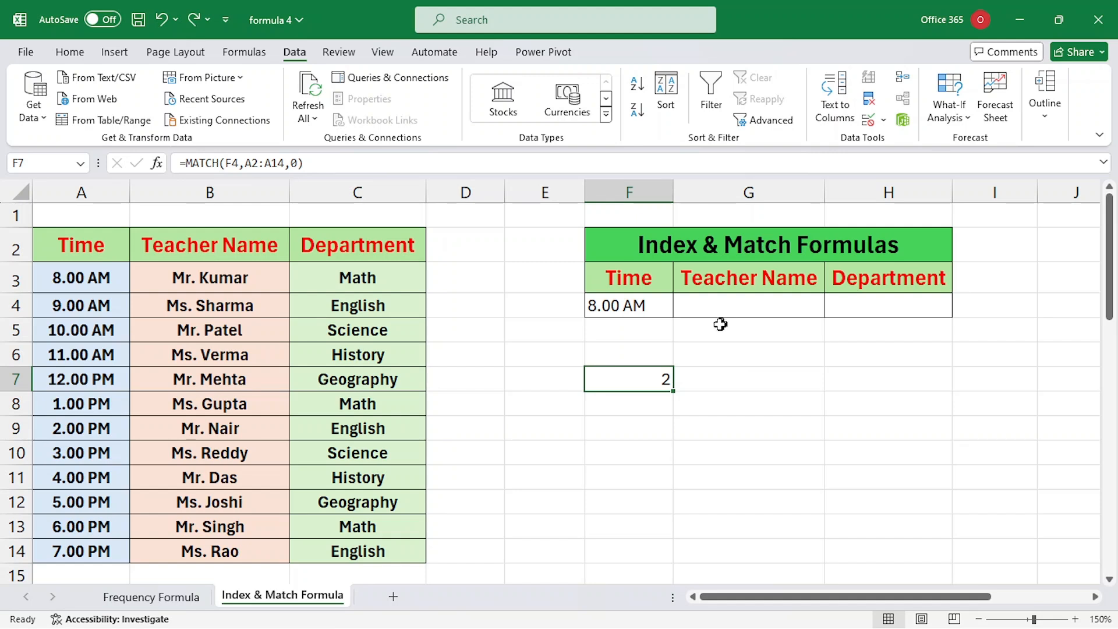
click(650, 409)
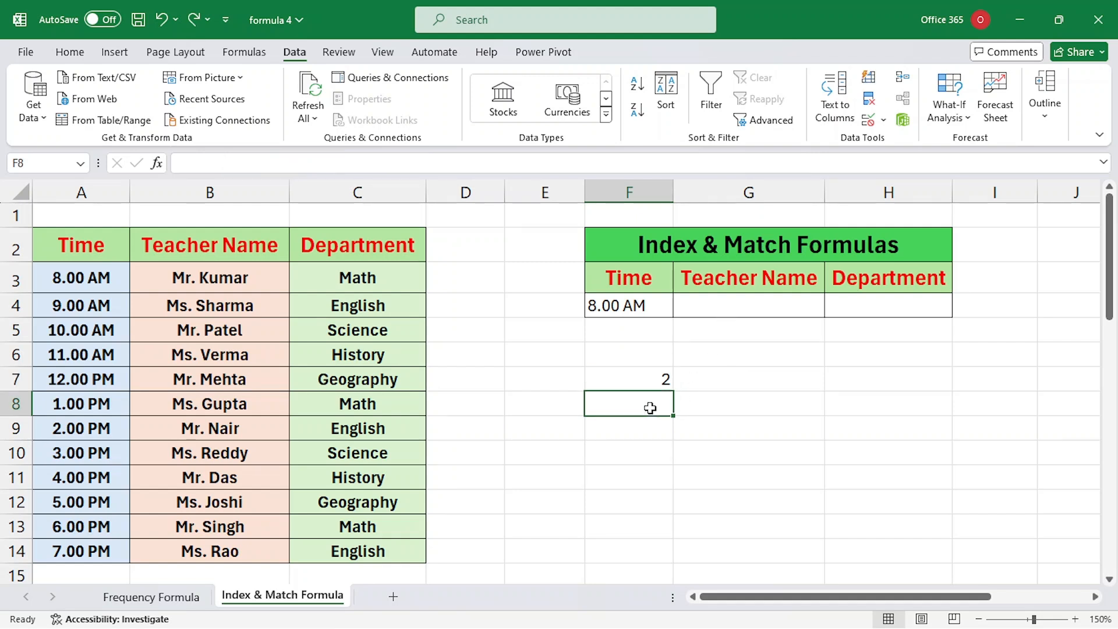
Step: Enter =INDEX(A2:C14,2,2) in F8 to return the teacher name, and copy its formula text
text(=index)
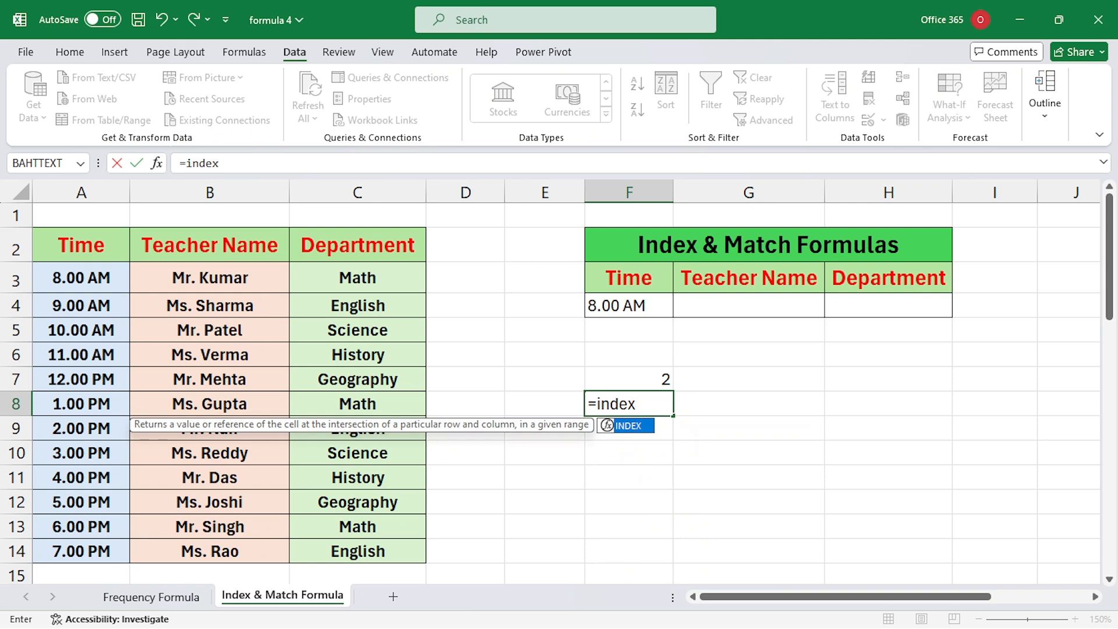
key(Tab)
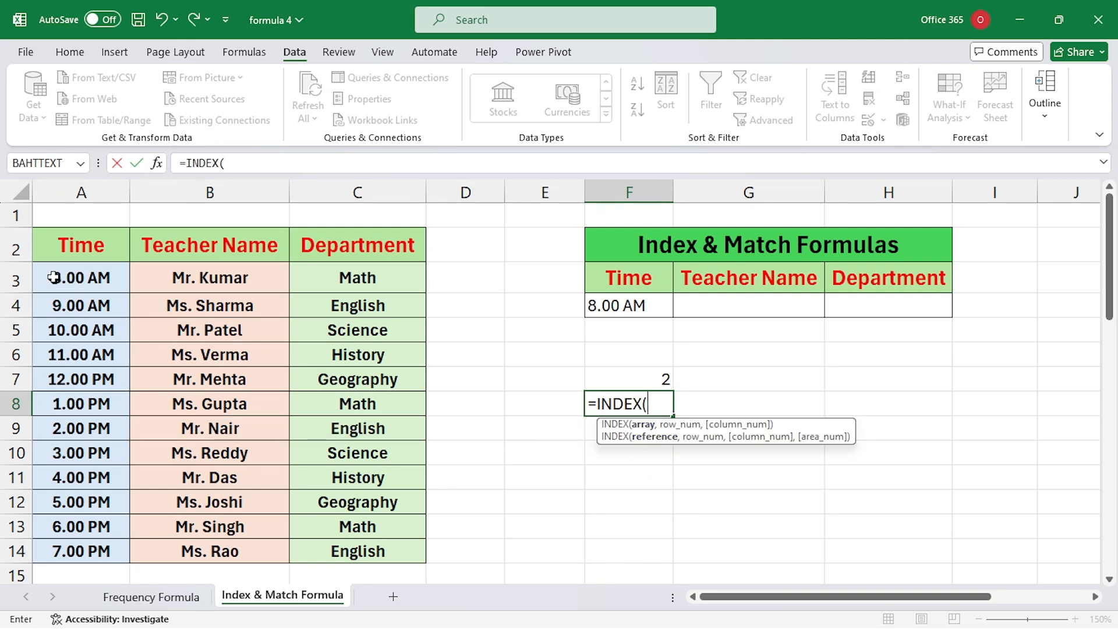
drag(66, 247, 346, 557)
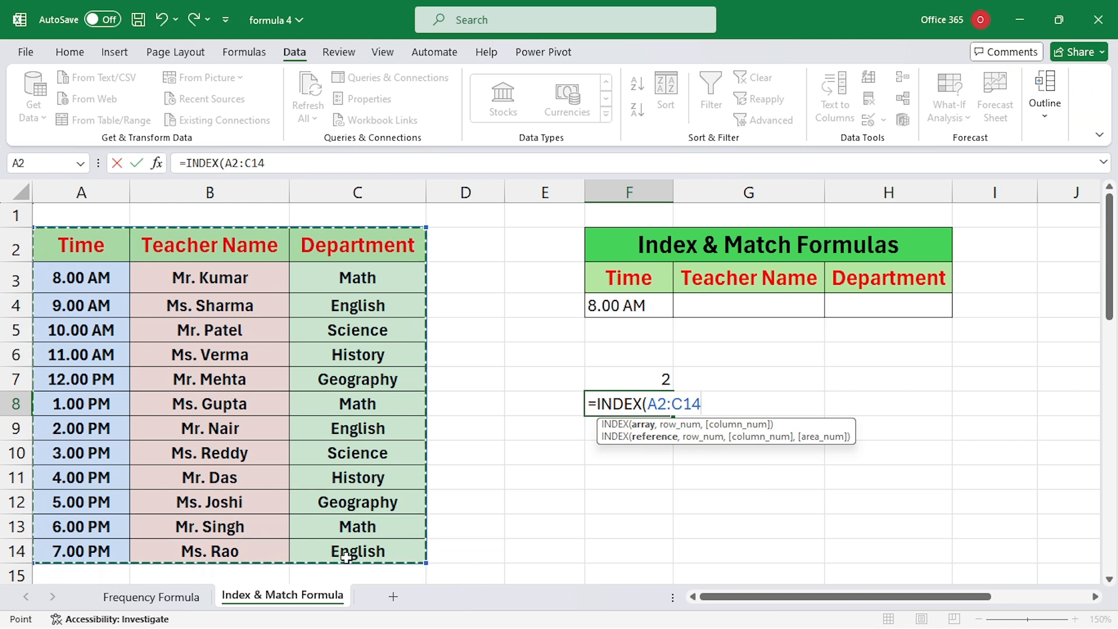
text(,)
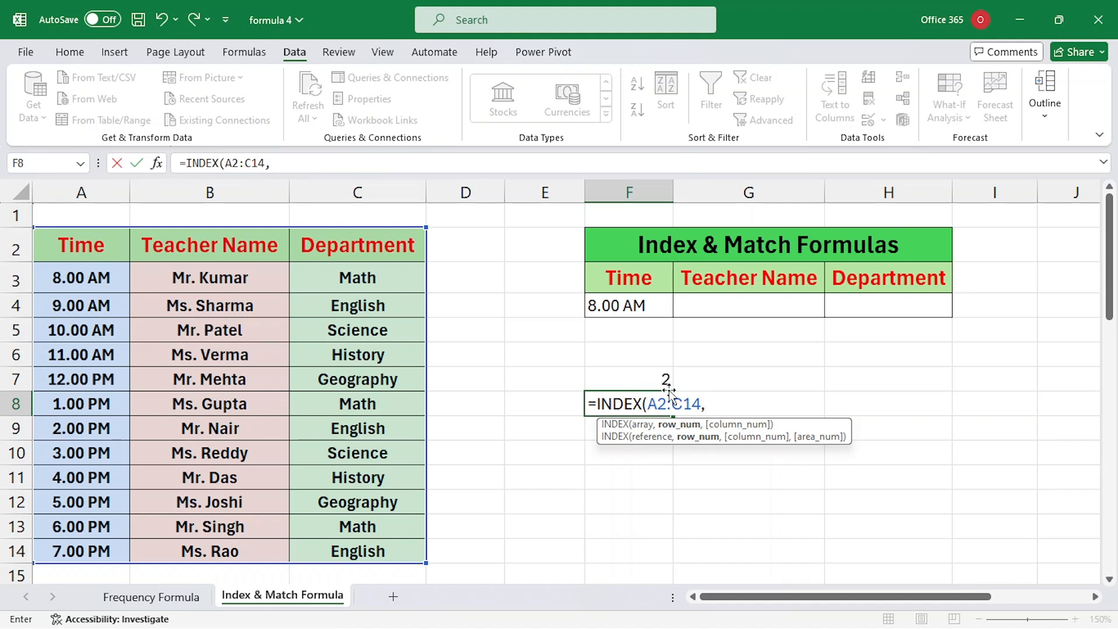
text(,2)
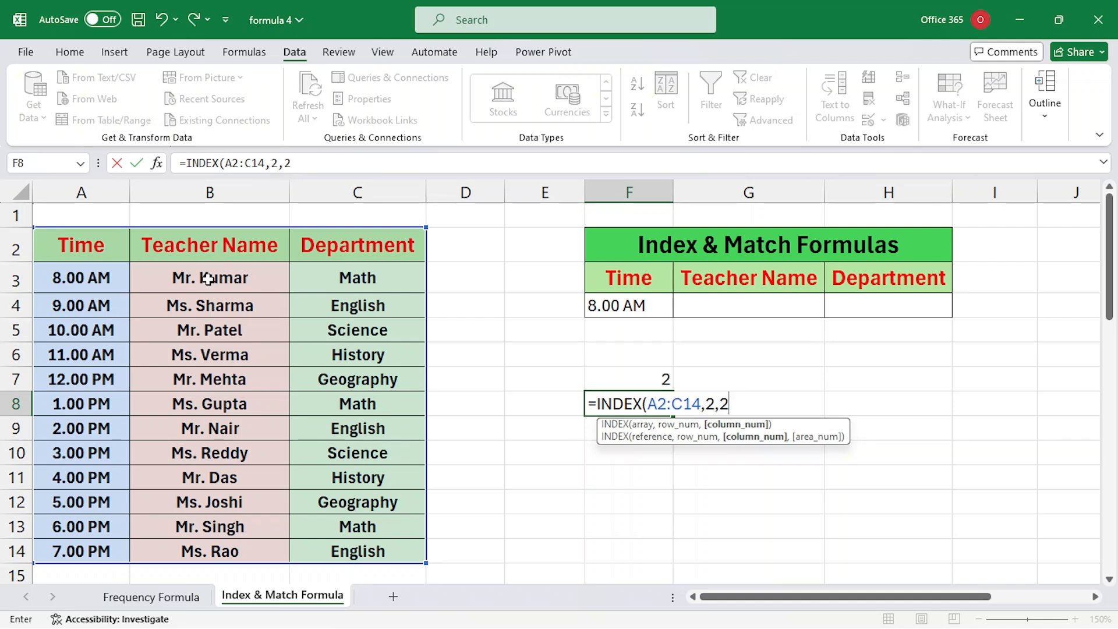
key(Return)
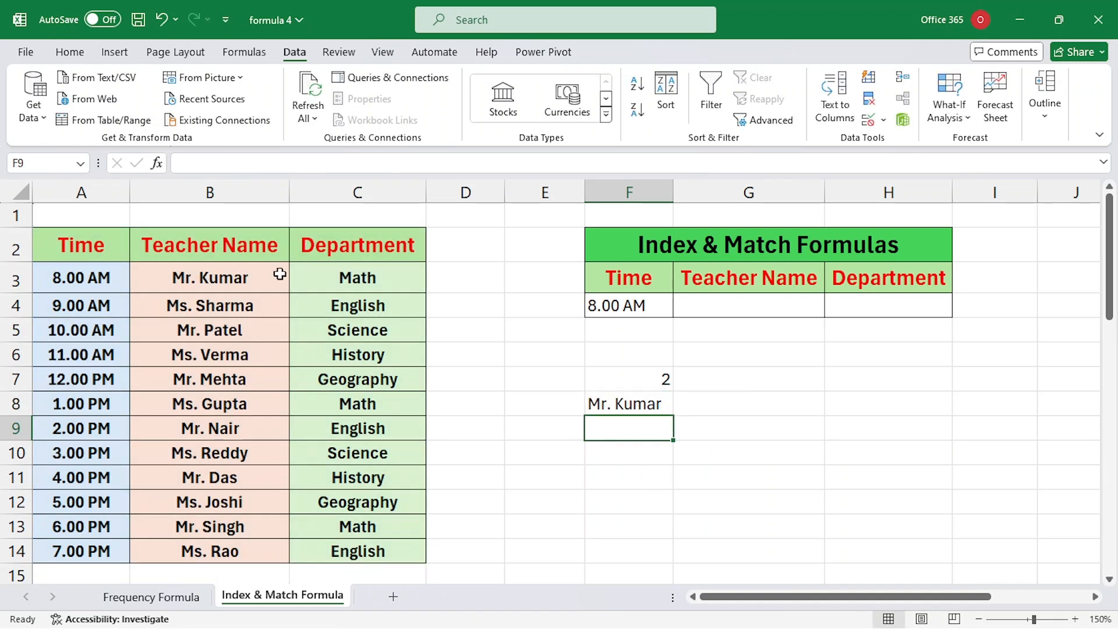
double_click(634, 404)
key(ctrl+a)
key(ctrl+c)
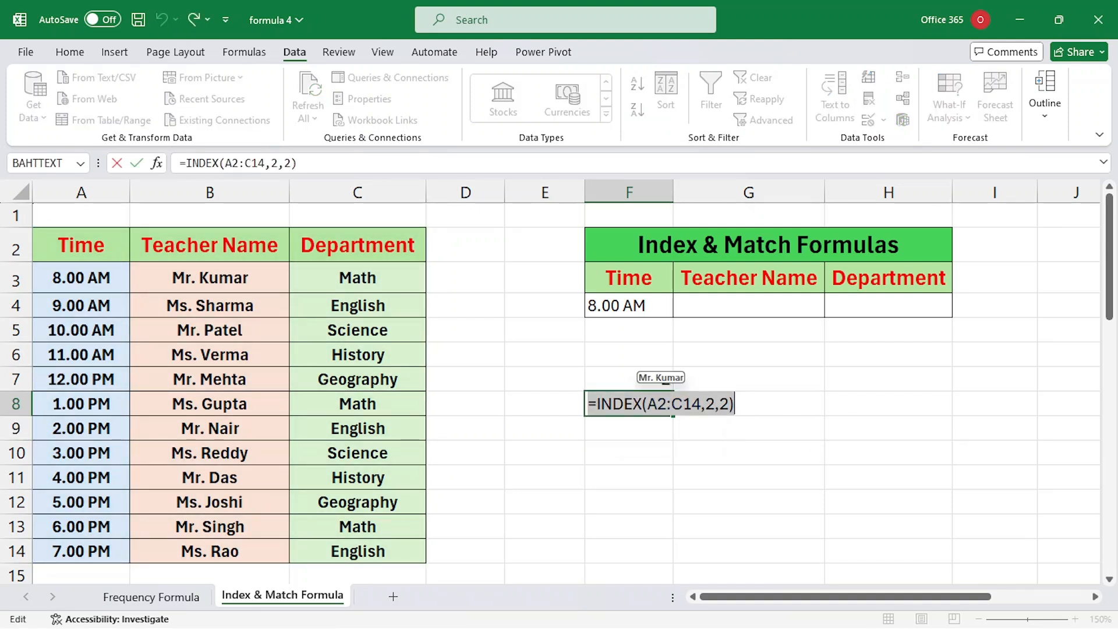
key(Return)
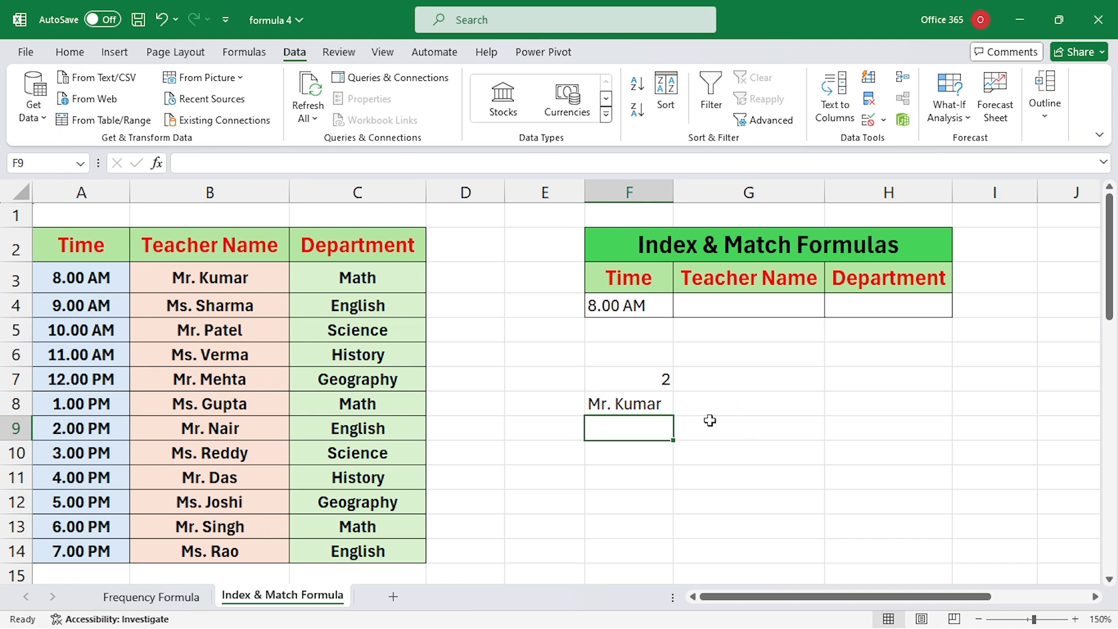
Step: Paste the INDEX formula into F9 with column number 3, returning Math
key(ctrl+v)
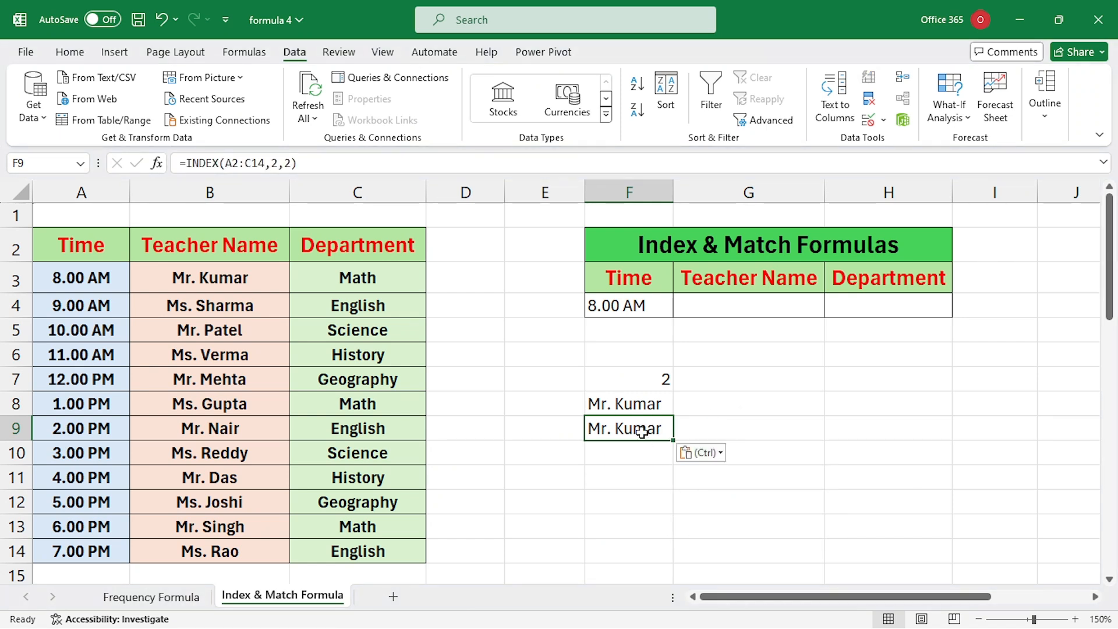
double_click(642, 429)
click(729, 430)
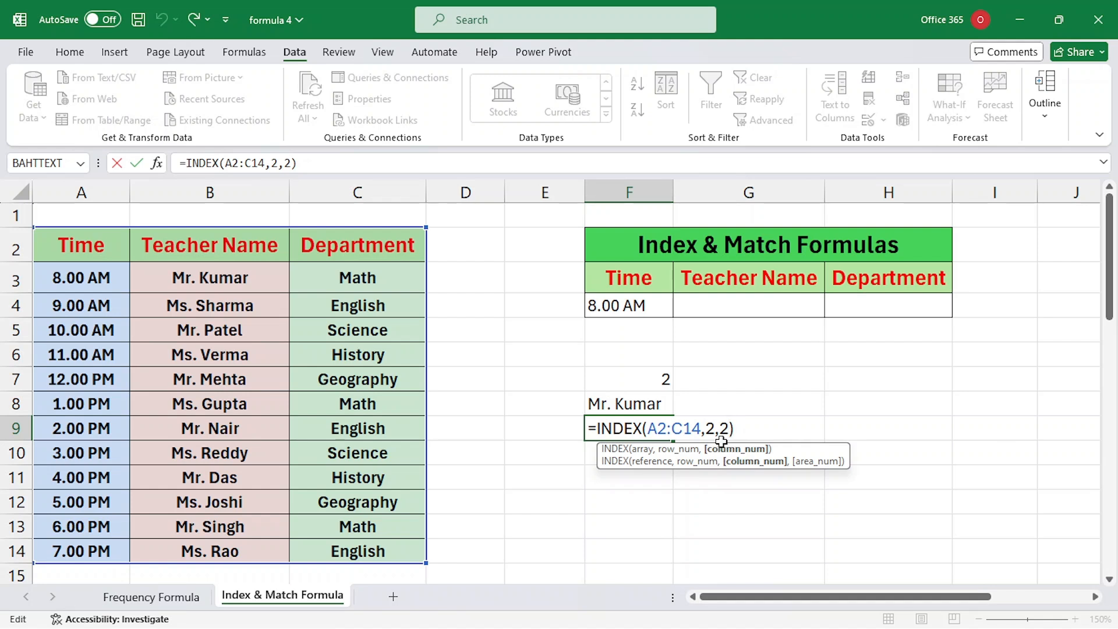
key(BackSpace)
text(3)
key(Return)
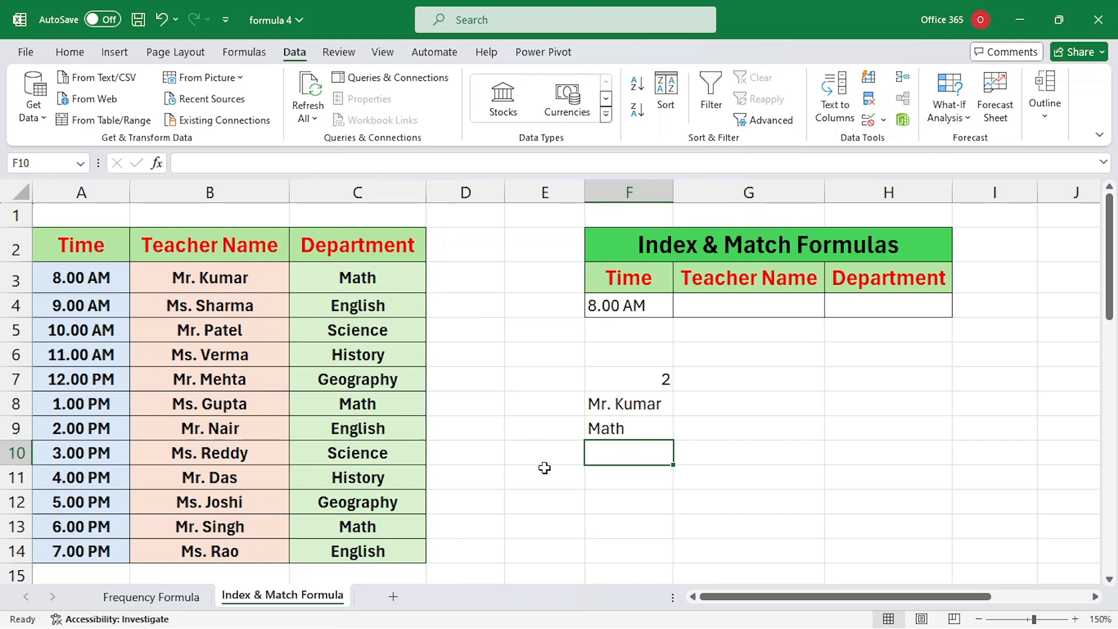
Step: Label E7, E8 and E9 as match, index and index
click(580, 404)
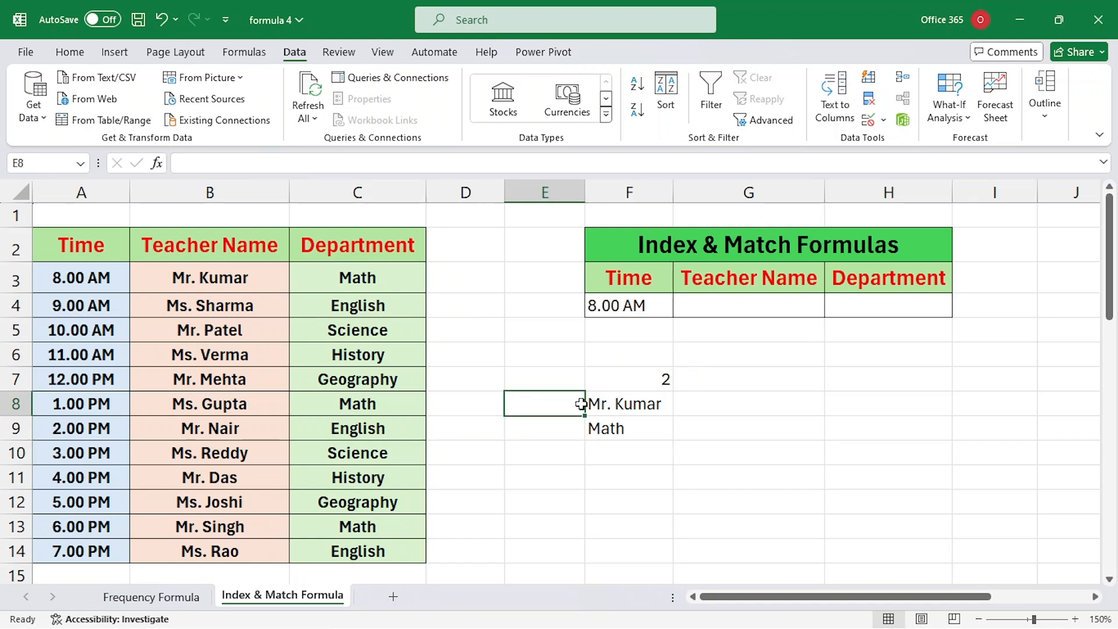
click(567, 379)
text(match)
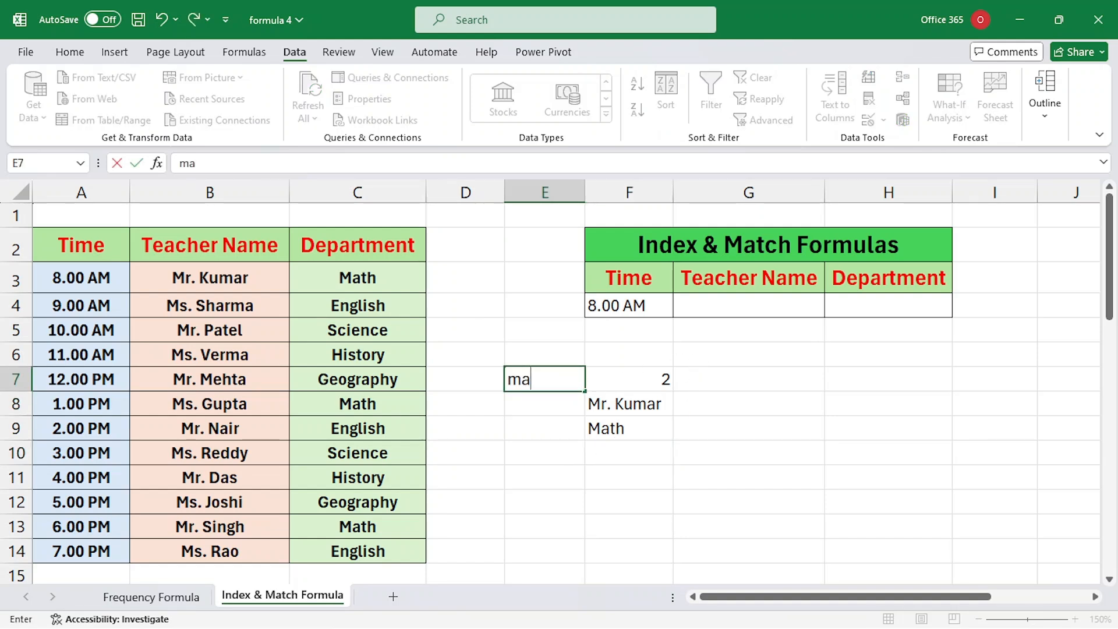
key(Return)
text(index)
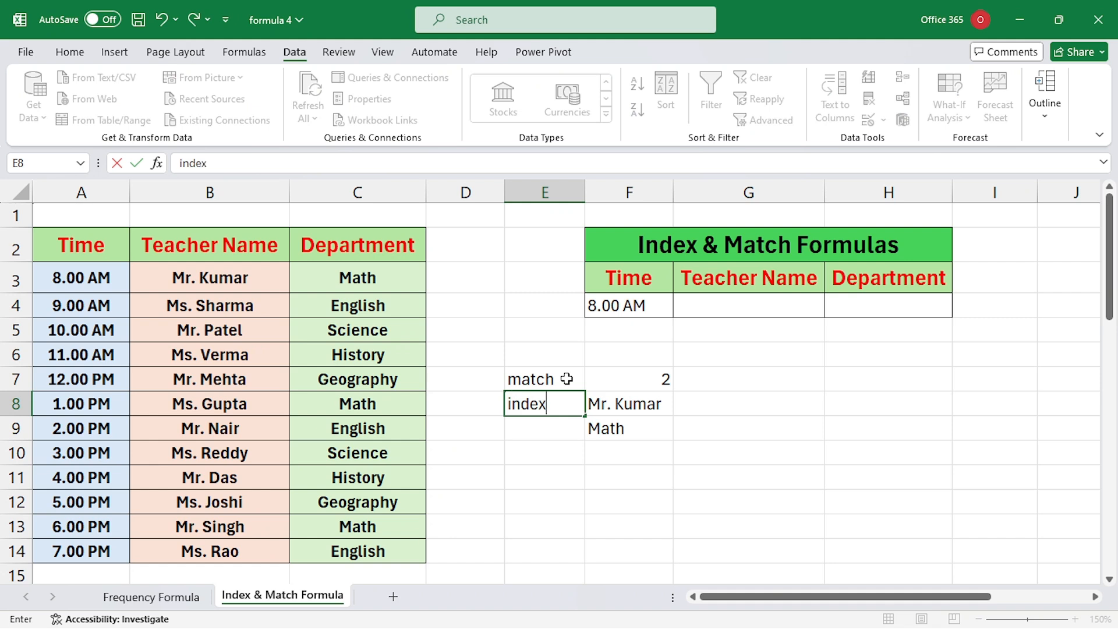
key(Return)
text(inde)
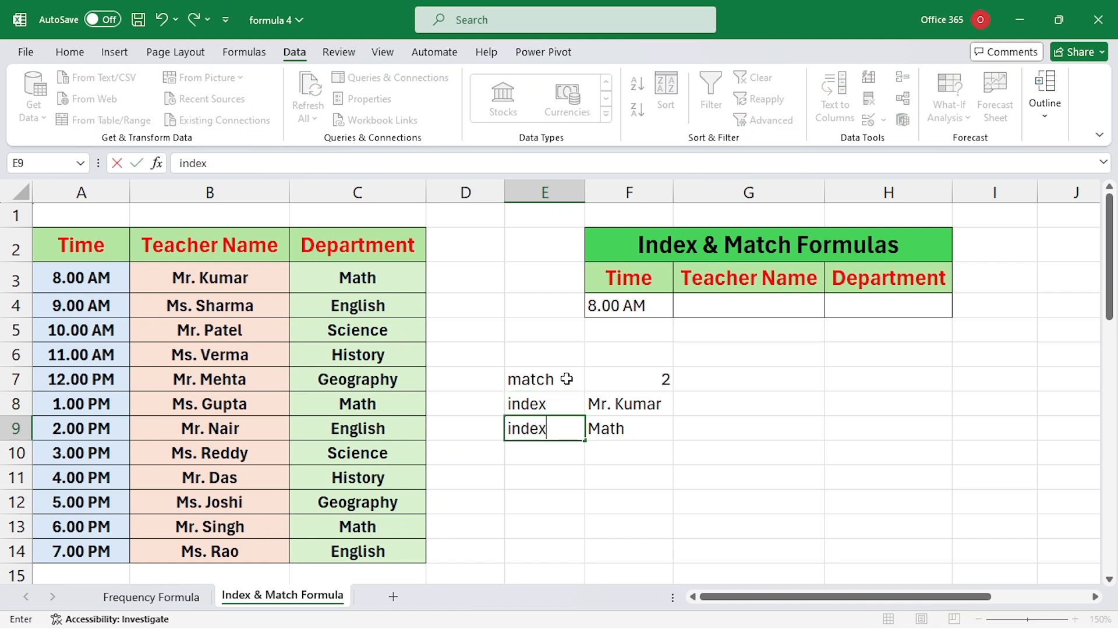
text(x)
key(Return)
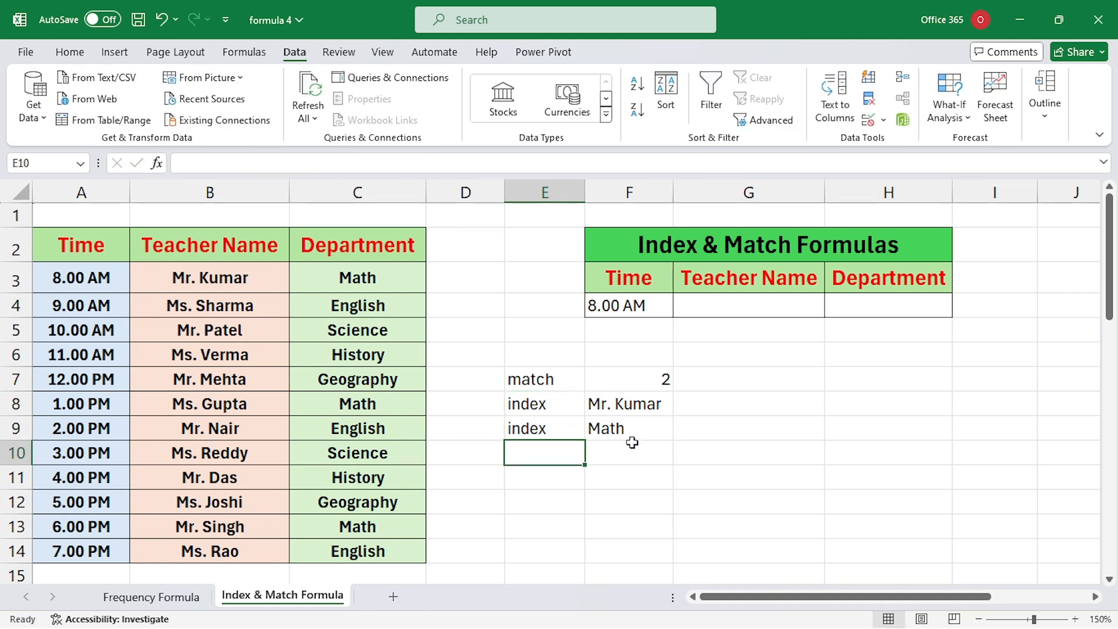
click(749, 310)
click(851, 309)
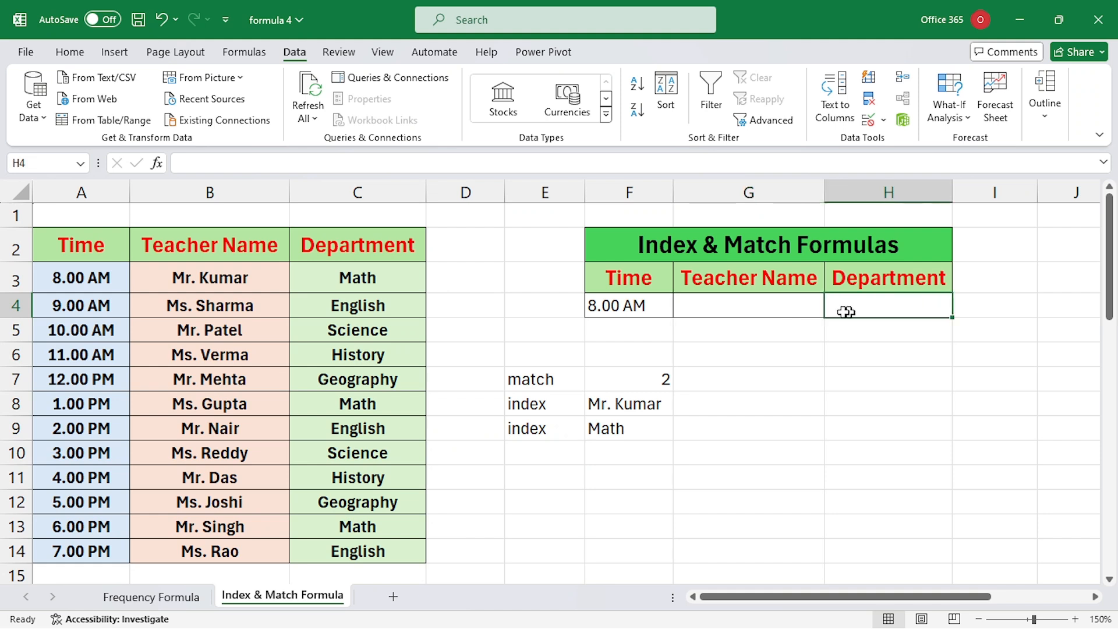
click(660, 312)
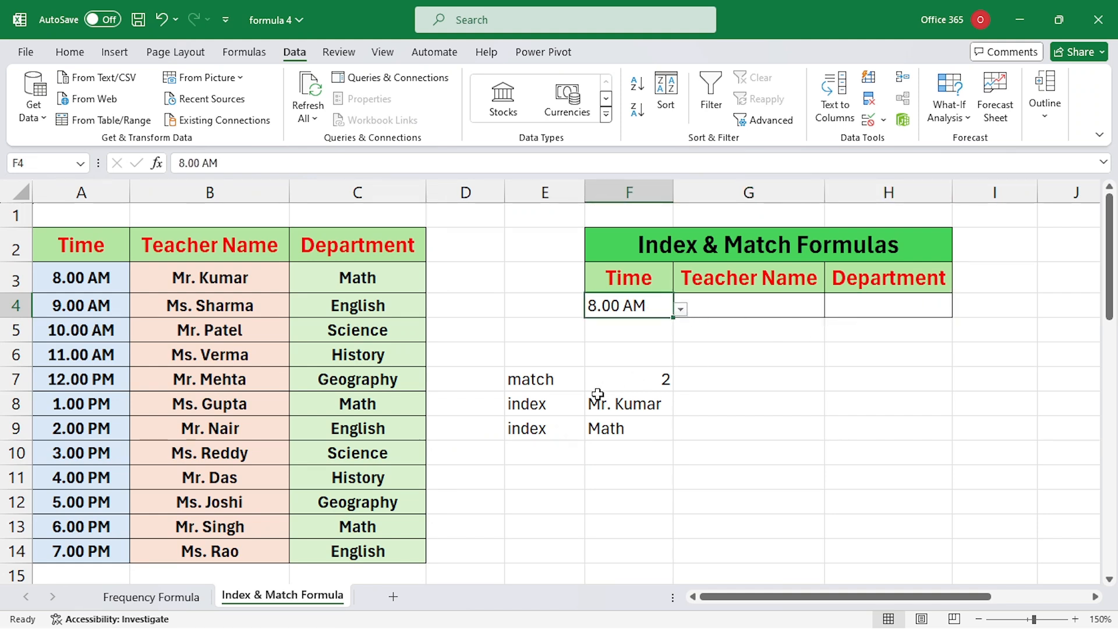
drag(549, 381, 554, 424)
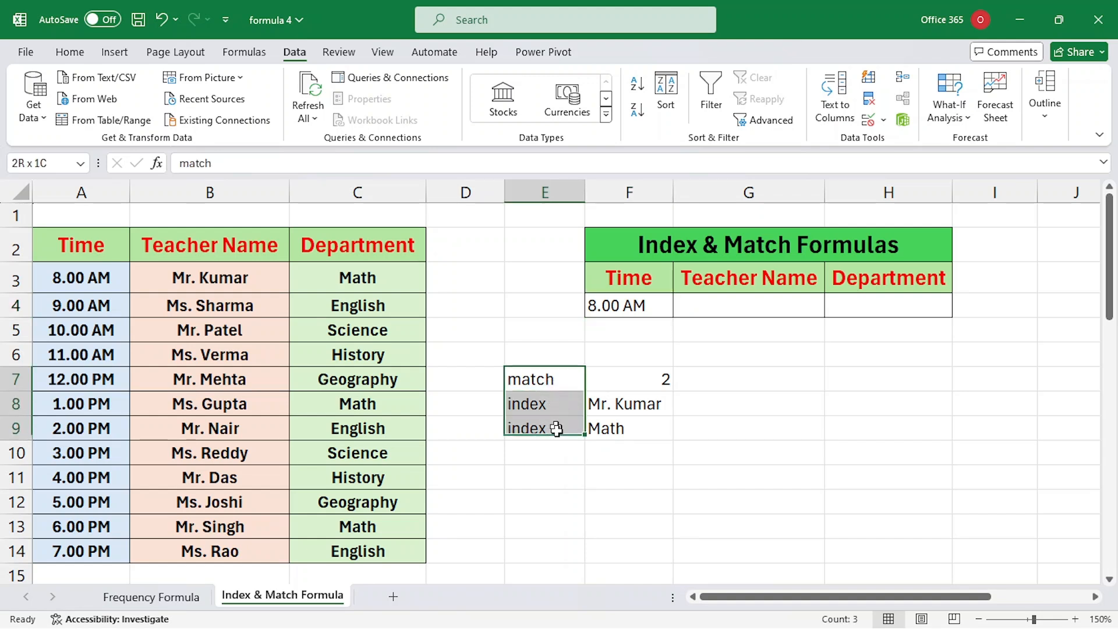
drag(546, 381, 631, 428)
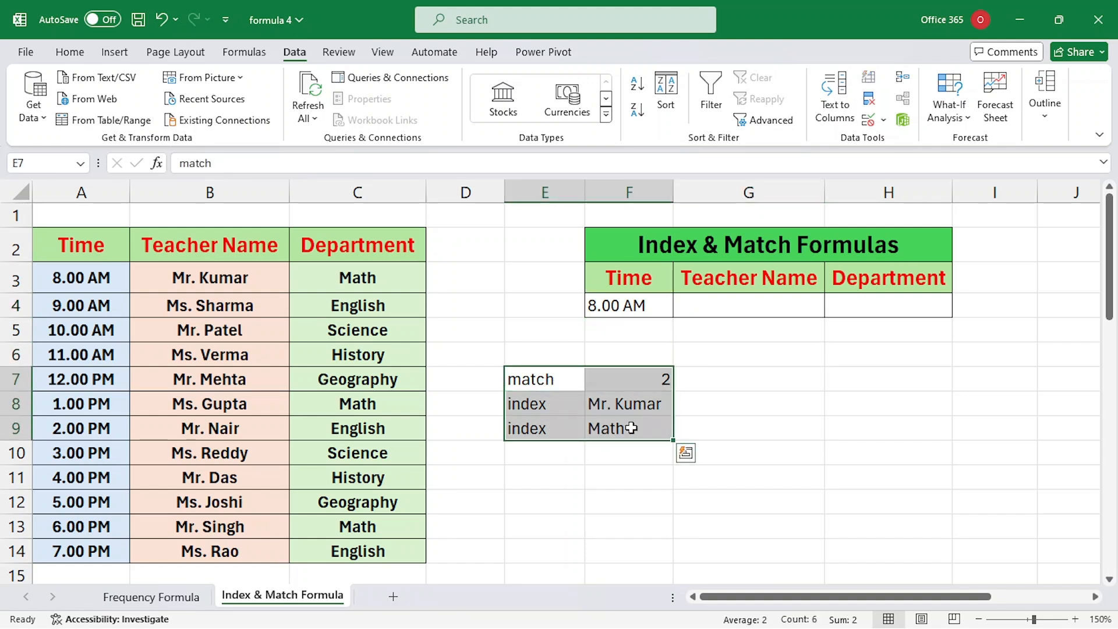
Step: Enter =INDEX(B3:B14,MATCH(F4,A3:A14,0)) in G4 so it returns the teacher for F4's time
click(723, 312)
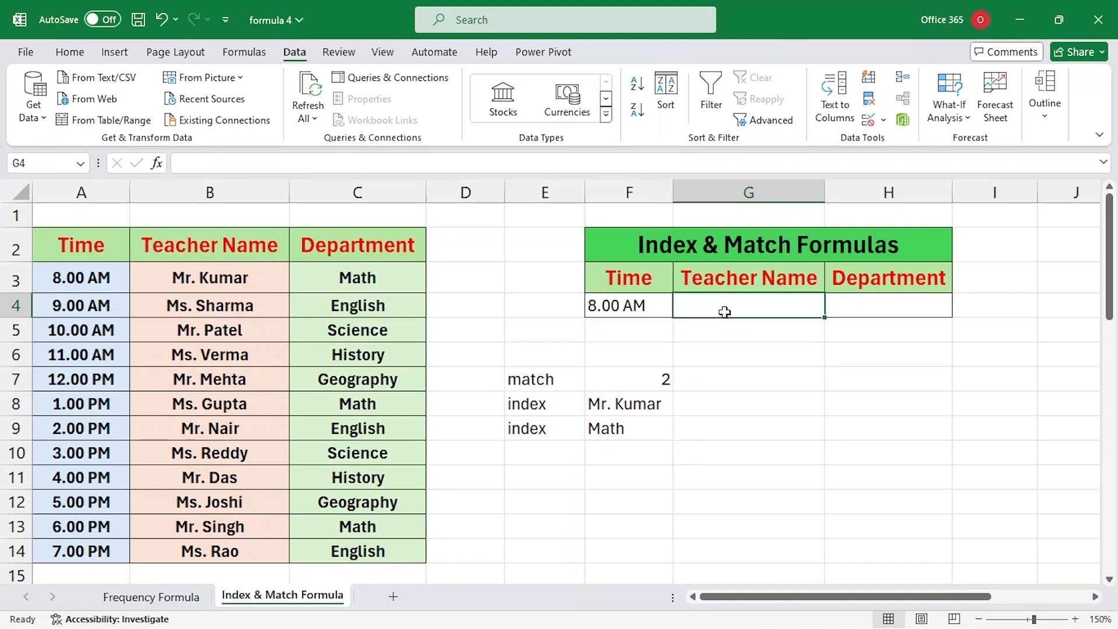
text(=in)
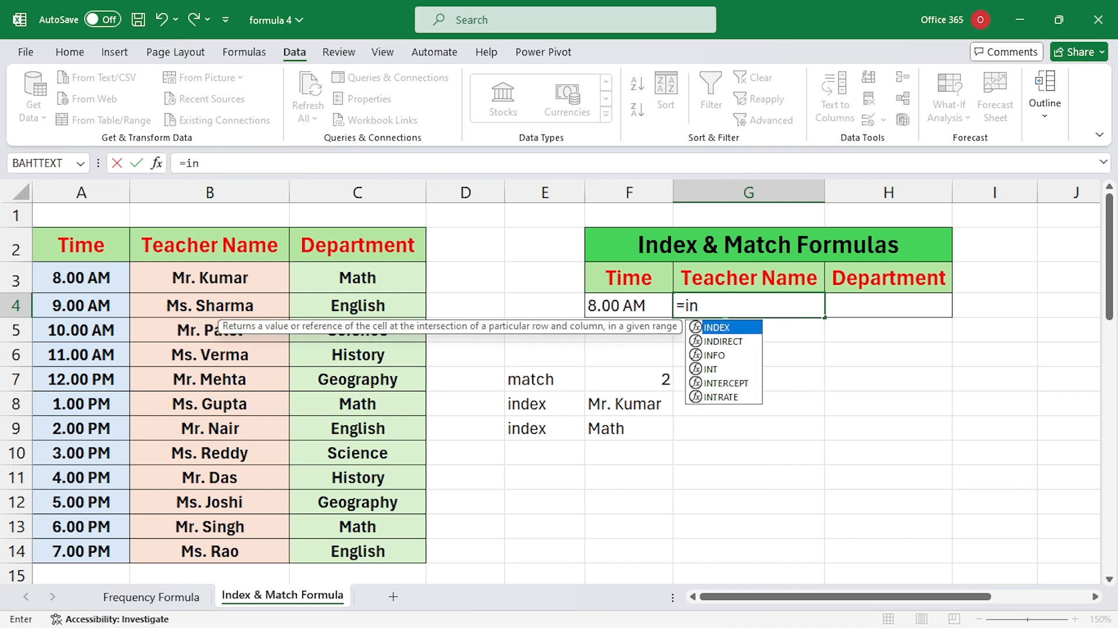
text(dex)
key(Tab)
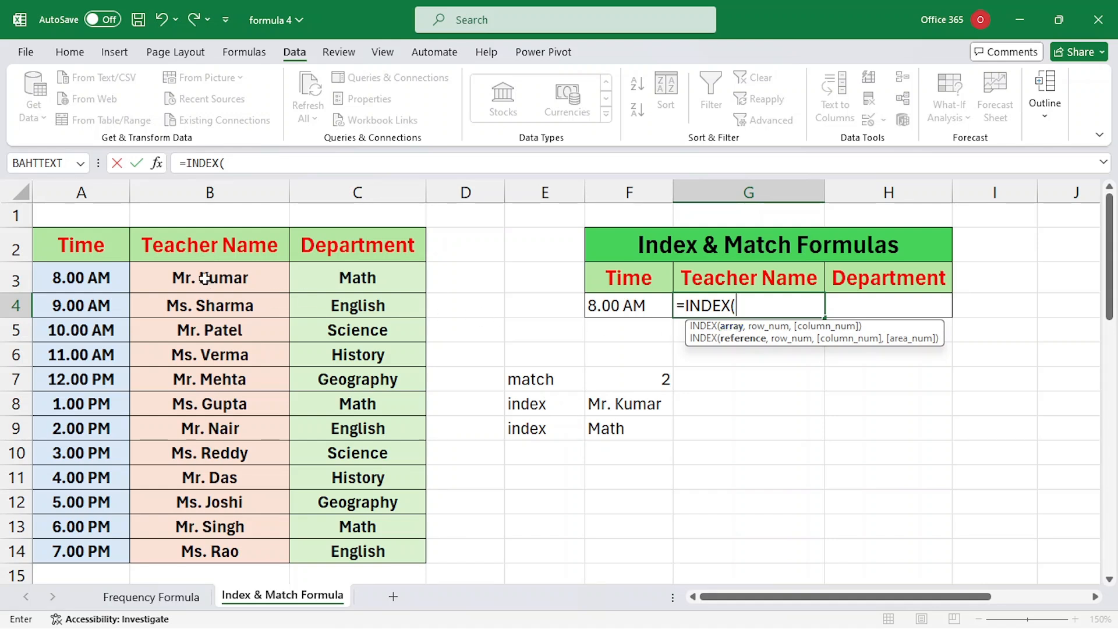
drag(205, 279, 226, 548)
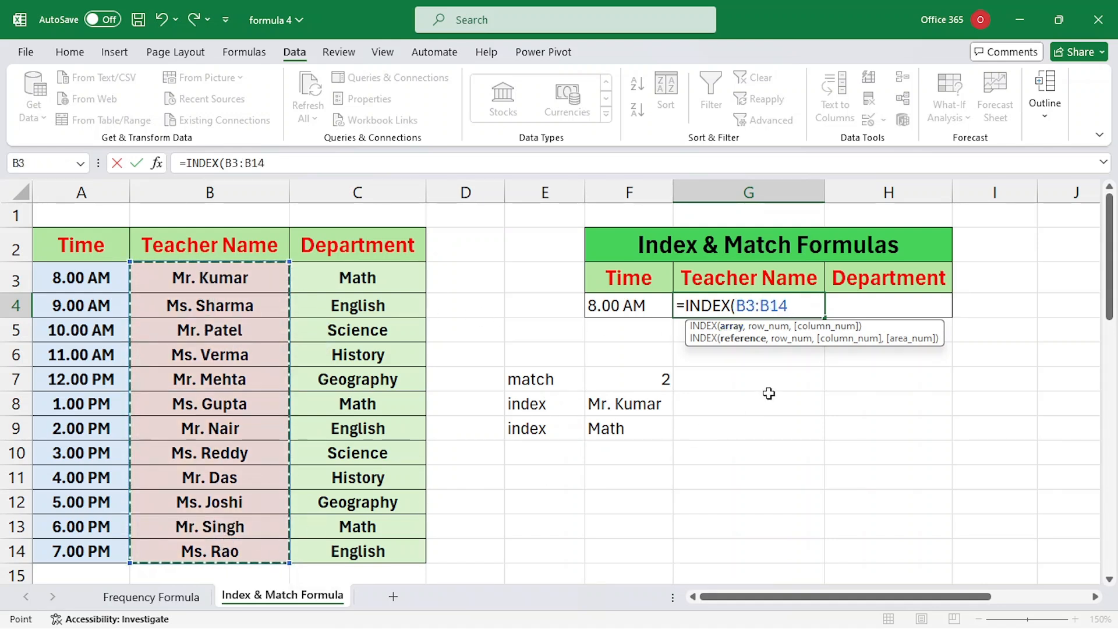
text(,)
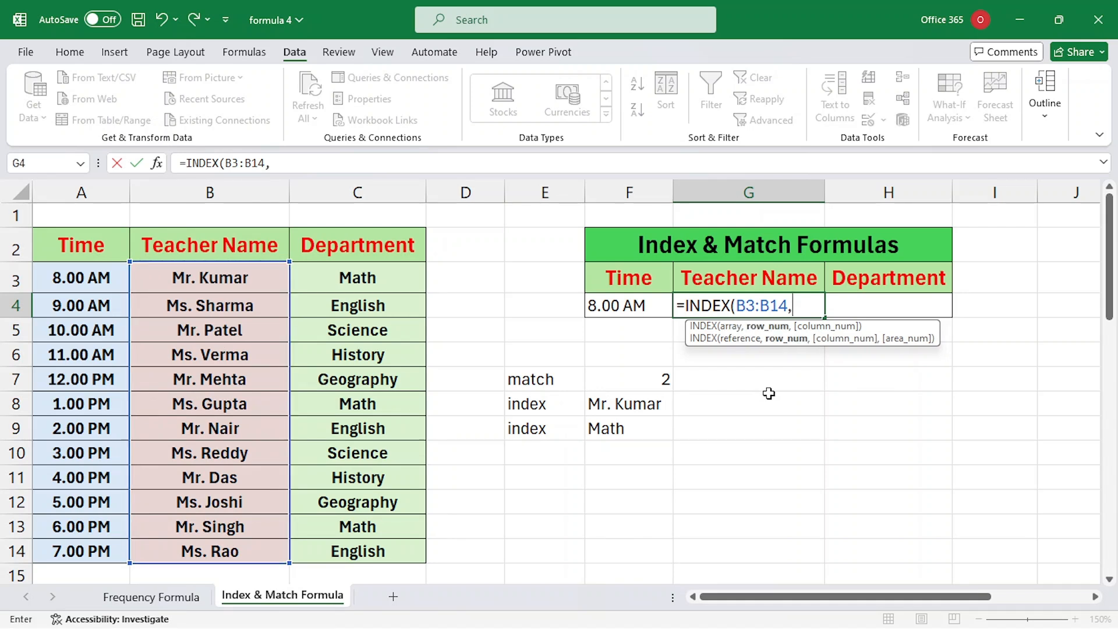
text(match)
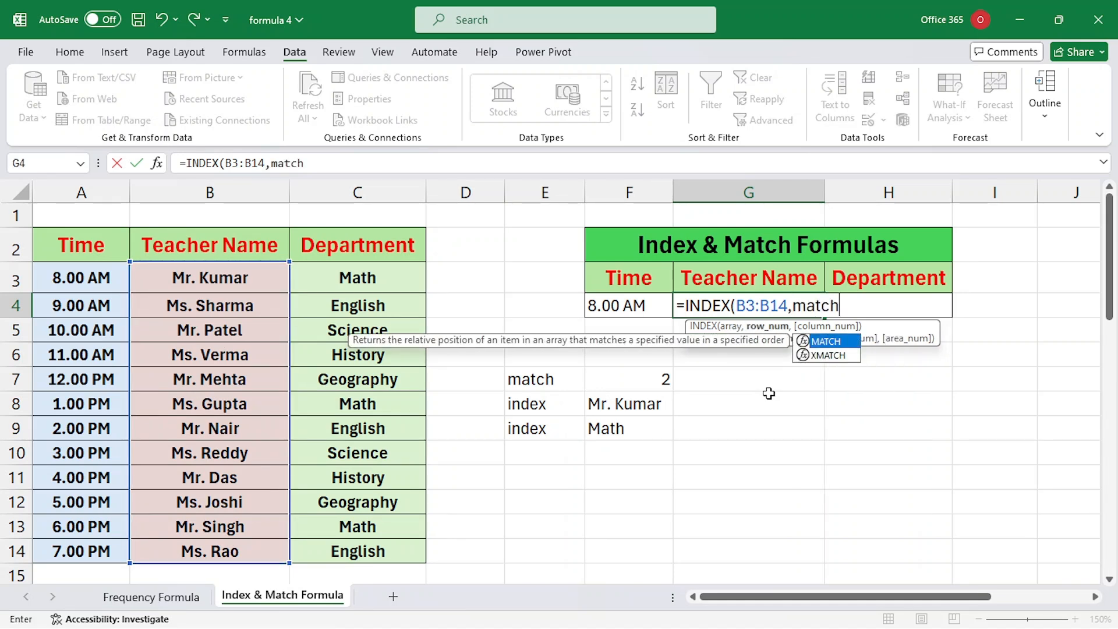
key(Tab)
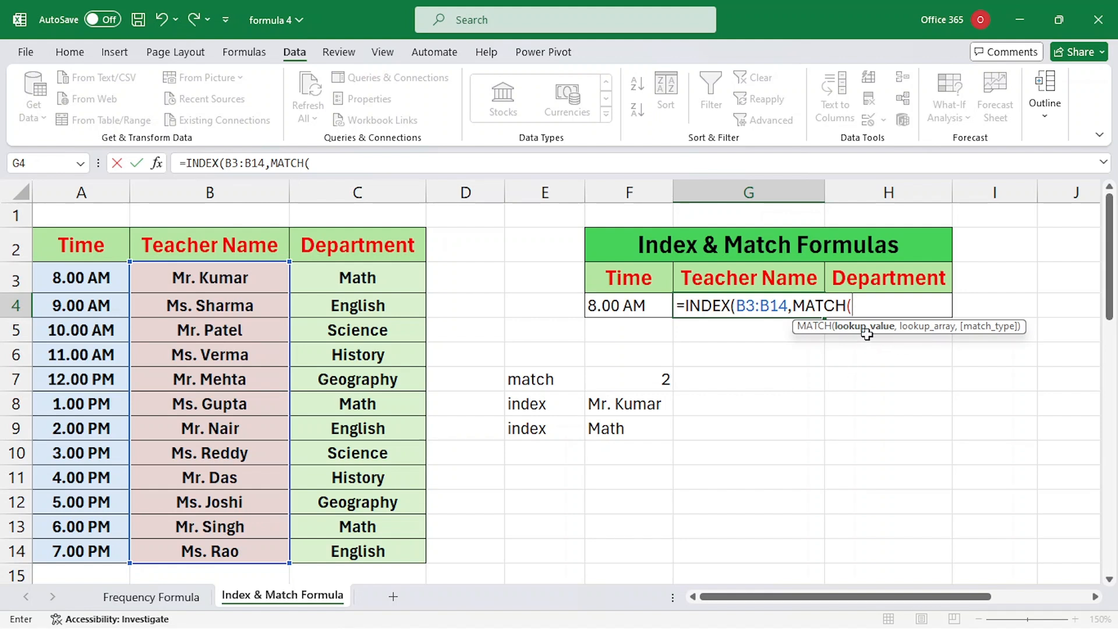
click(616, 305)
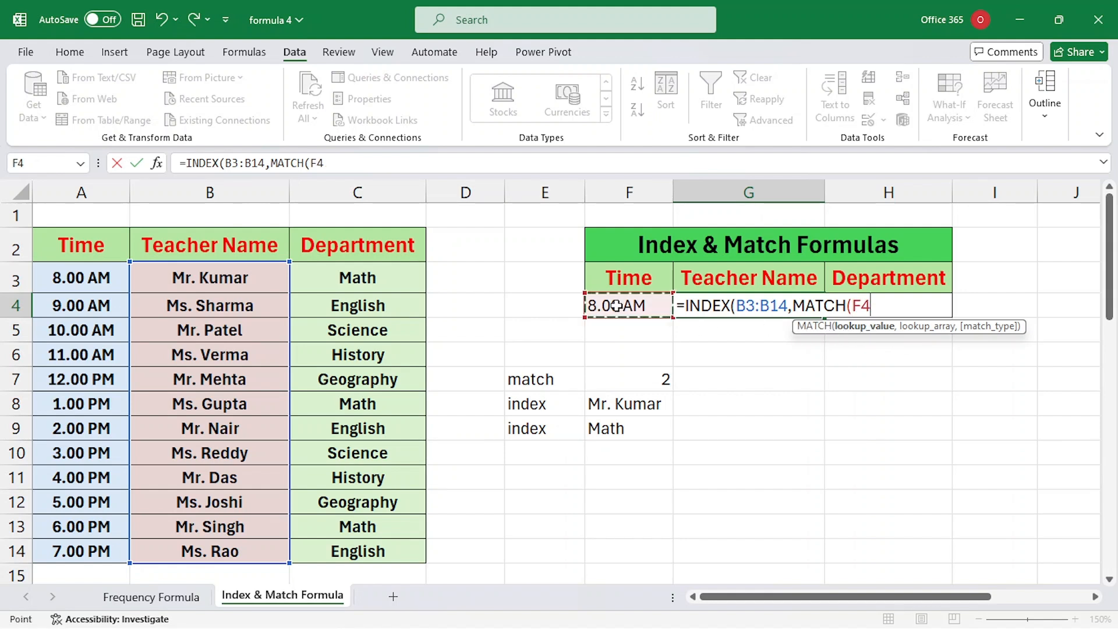
text(,)
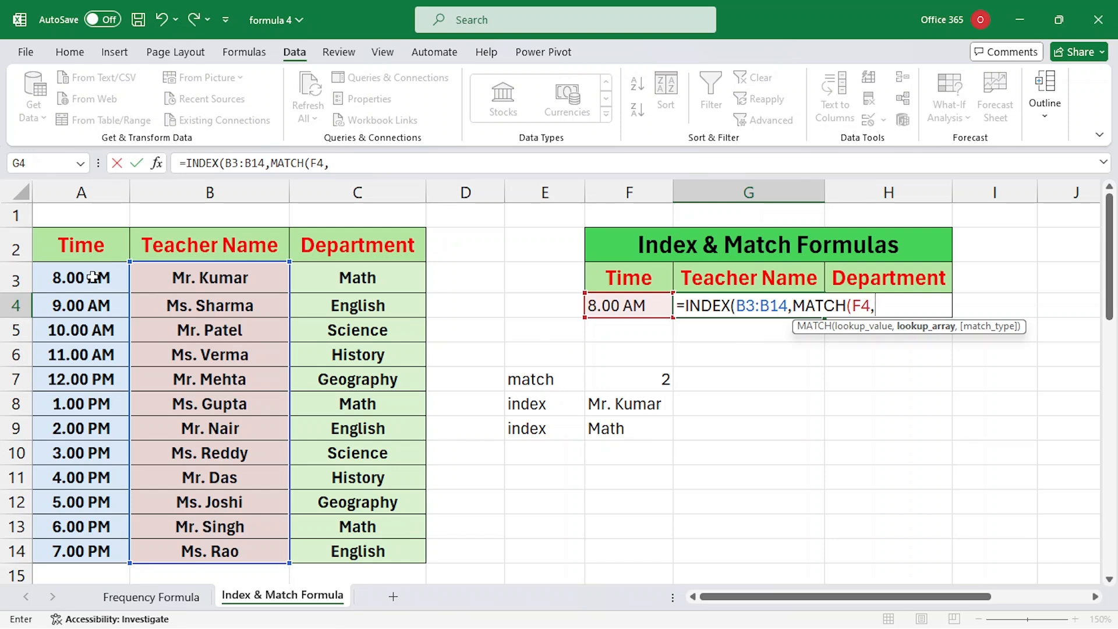
drag(93, 278, 87, 552)
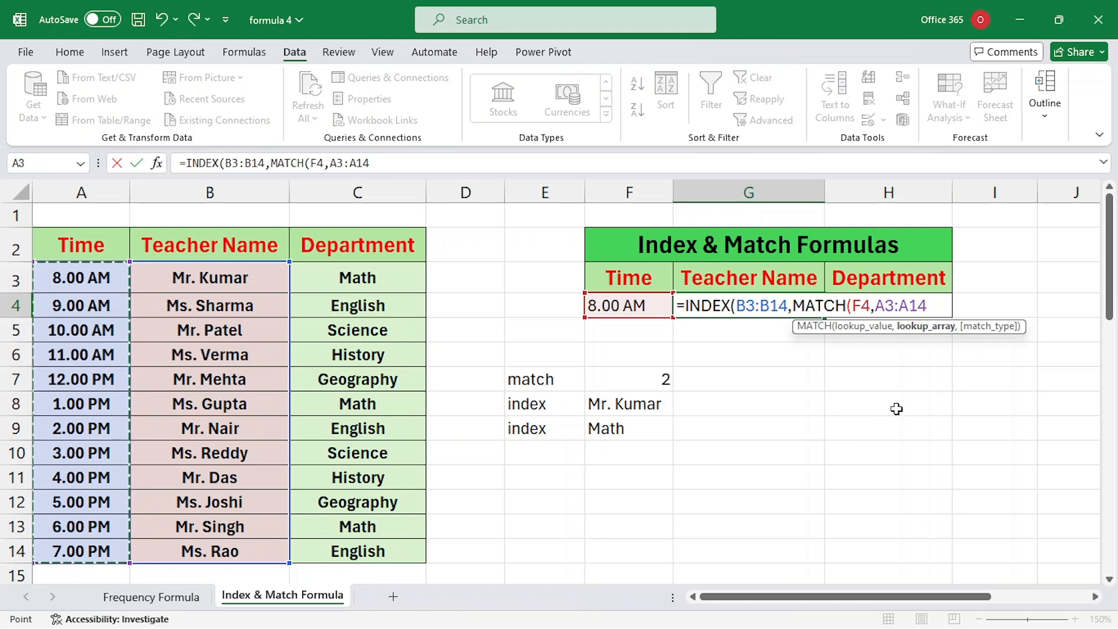
text(,)
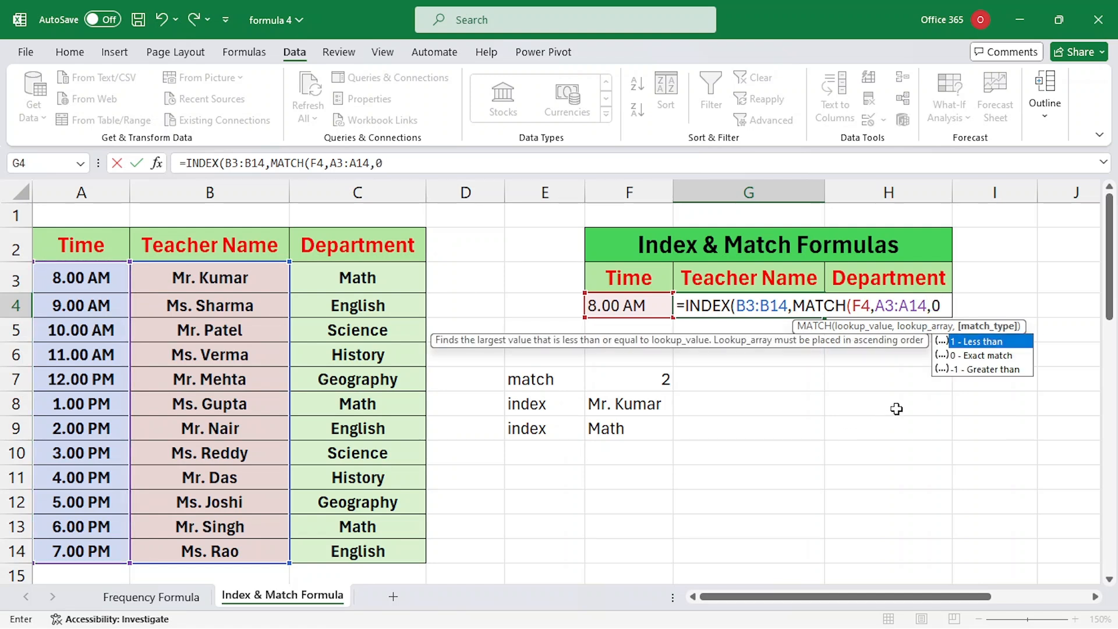
text(0)))
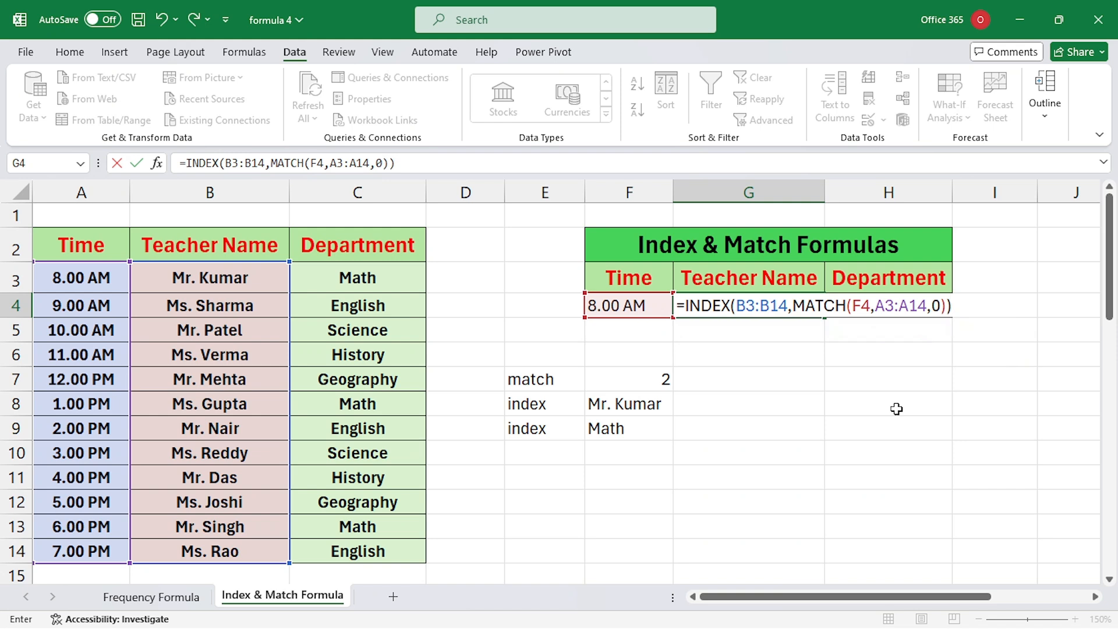
key(Return)
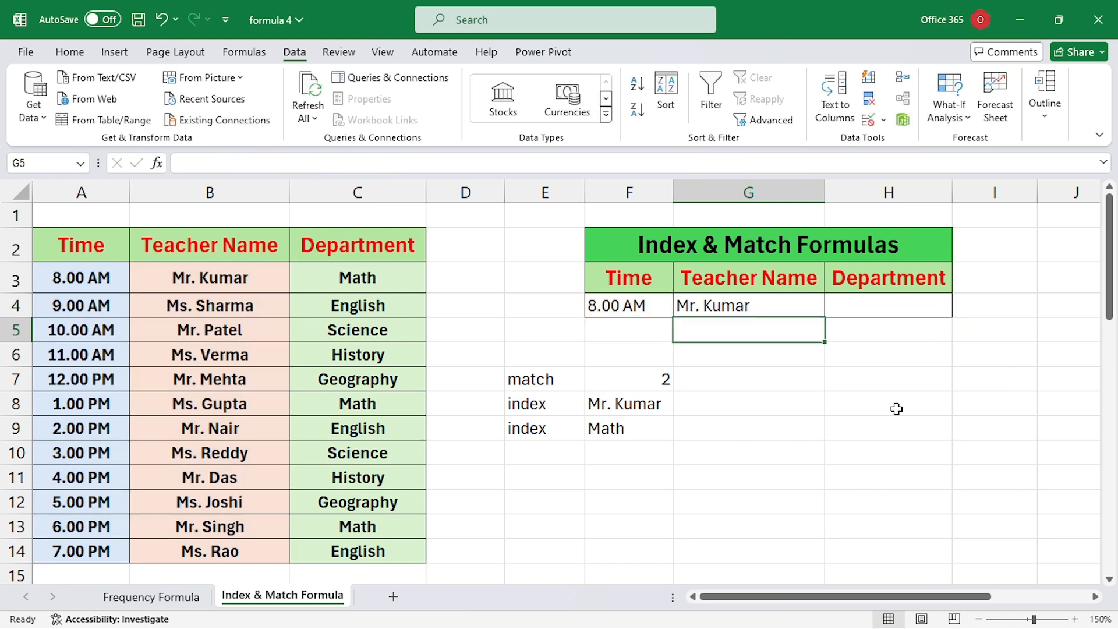
click(654, 312)
click(680, 312)
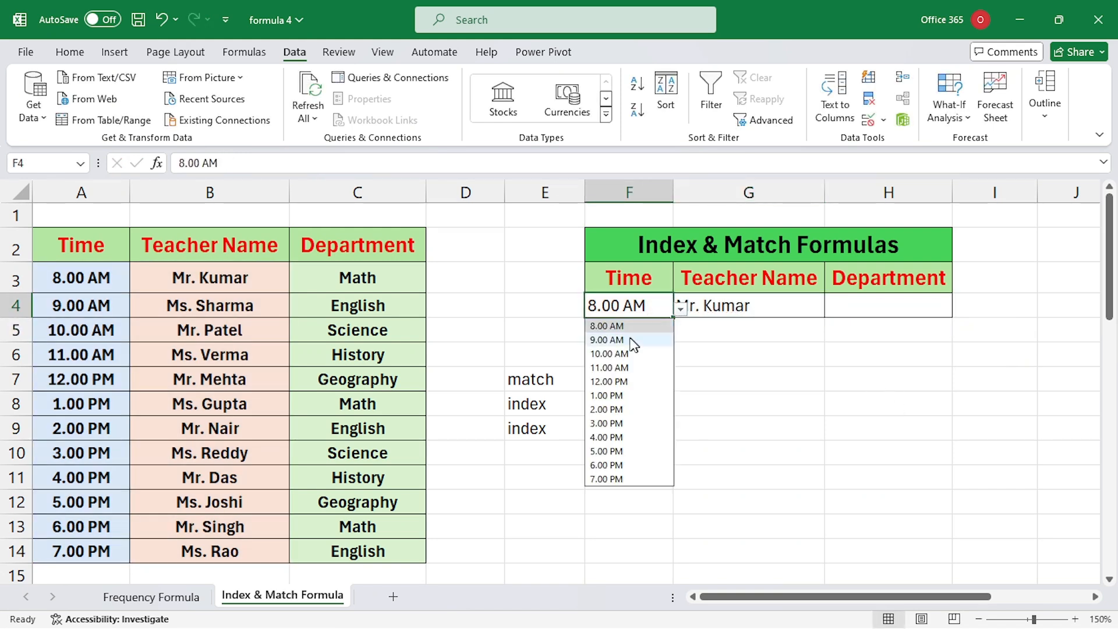
click(629, 341)
click(681, 312)
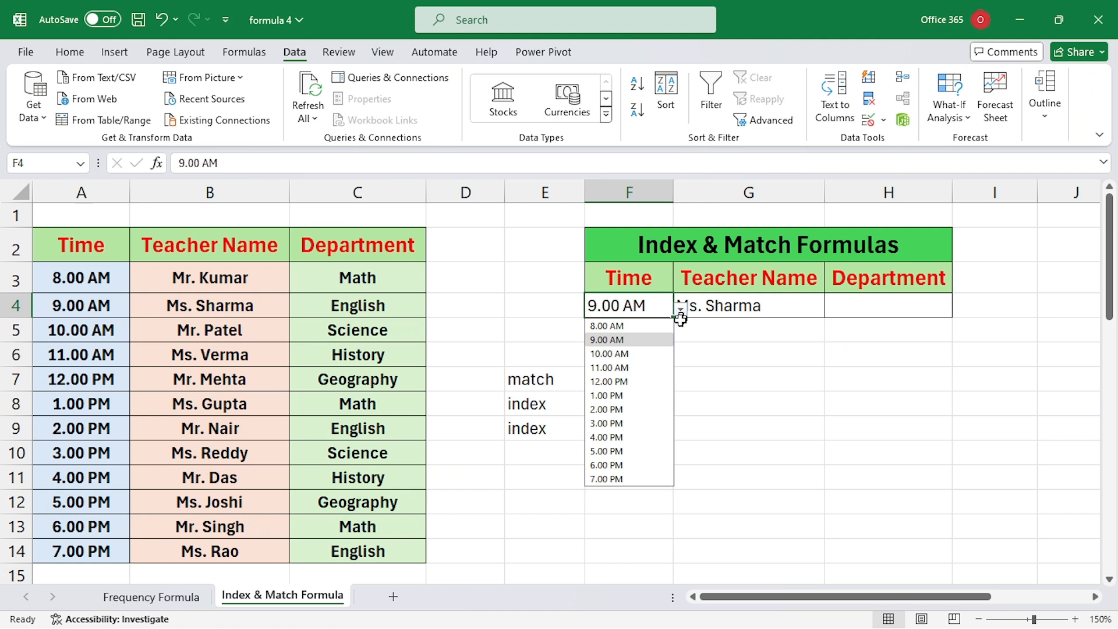
click(637, 394)
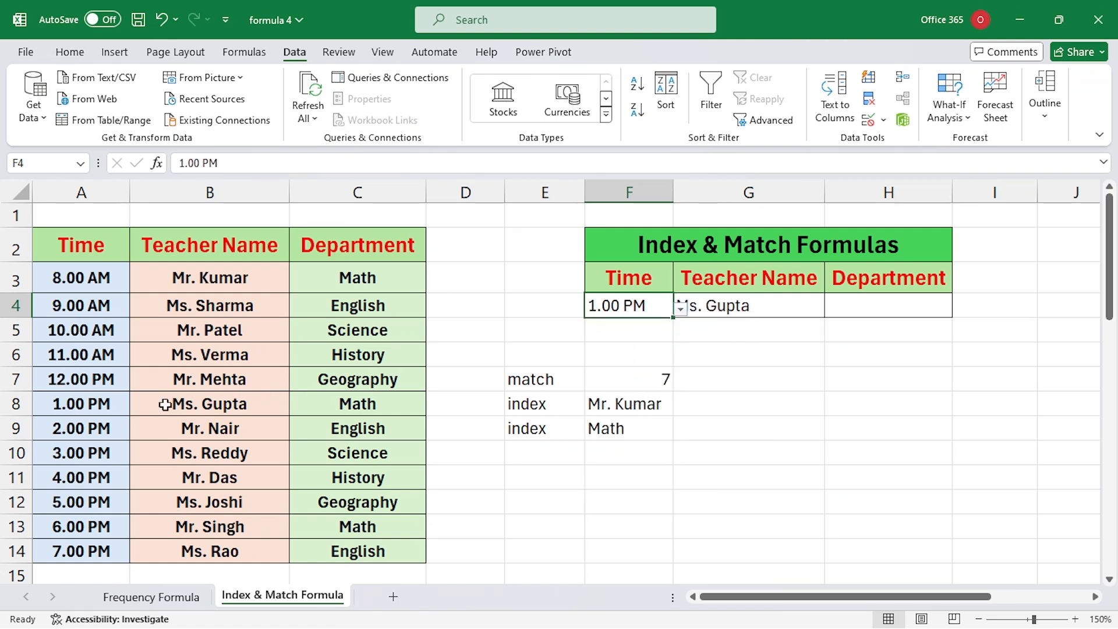
click(680, 310)
click(611, 437)
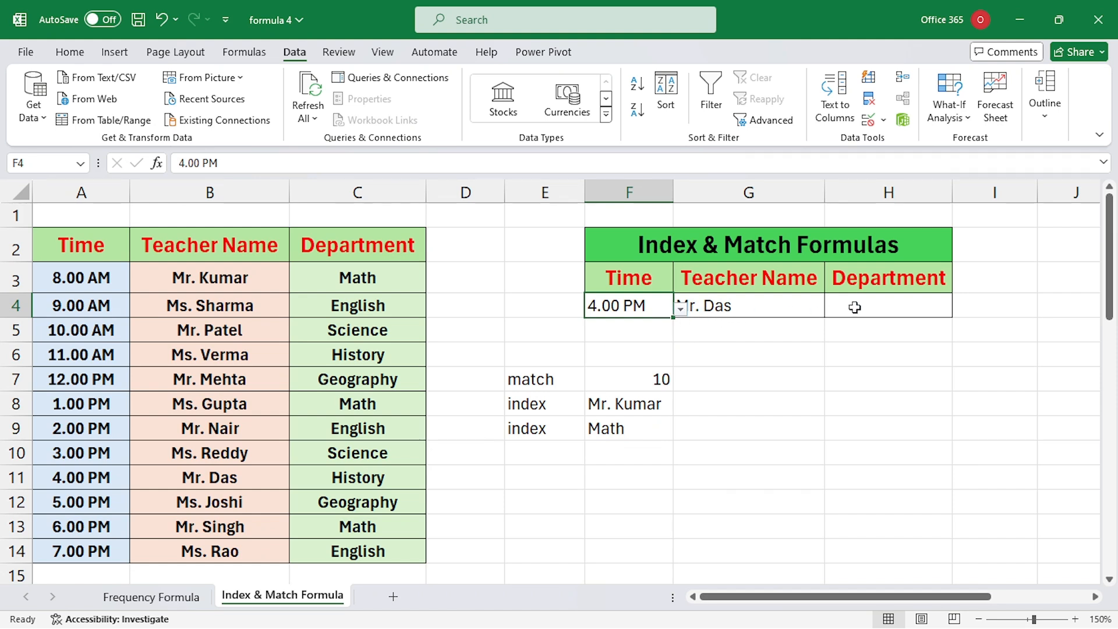
click(687, 311)
click(638, 325)
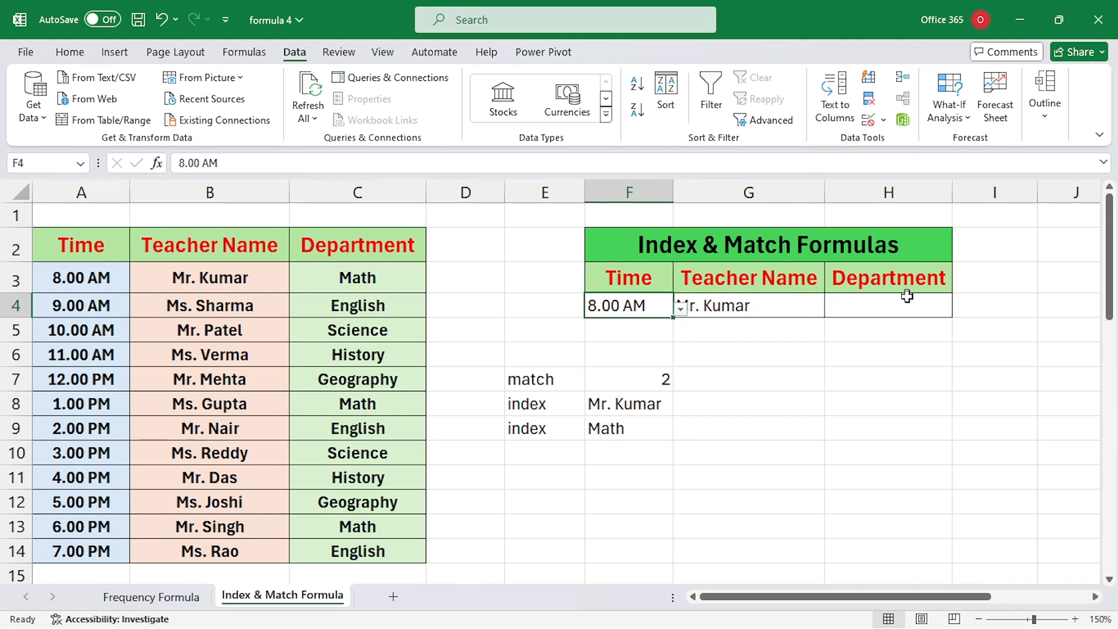
click(898, 313)
Step: Enter =INDEX(C3:C14,MATCH(F4,A3:A14,0)) in H4, accepting Excel's closing-bracket correction, so it shows Math
text(=index)
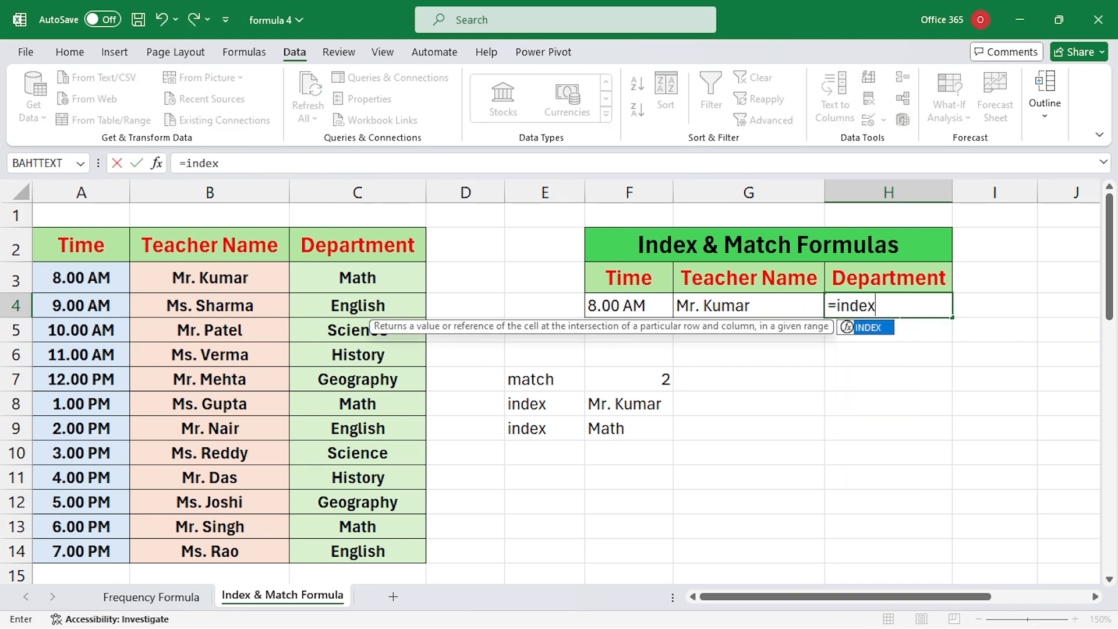
key(Tab)
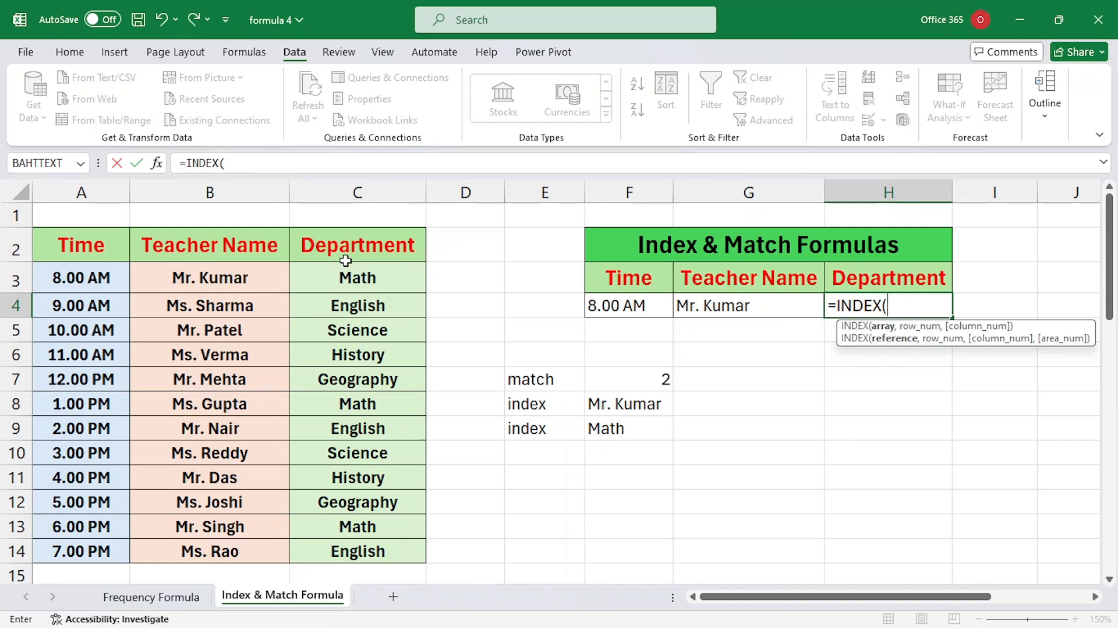
drag(350, 278, 393, 546)
text(,)
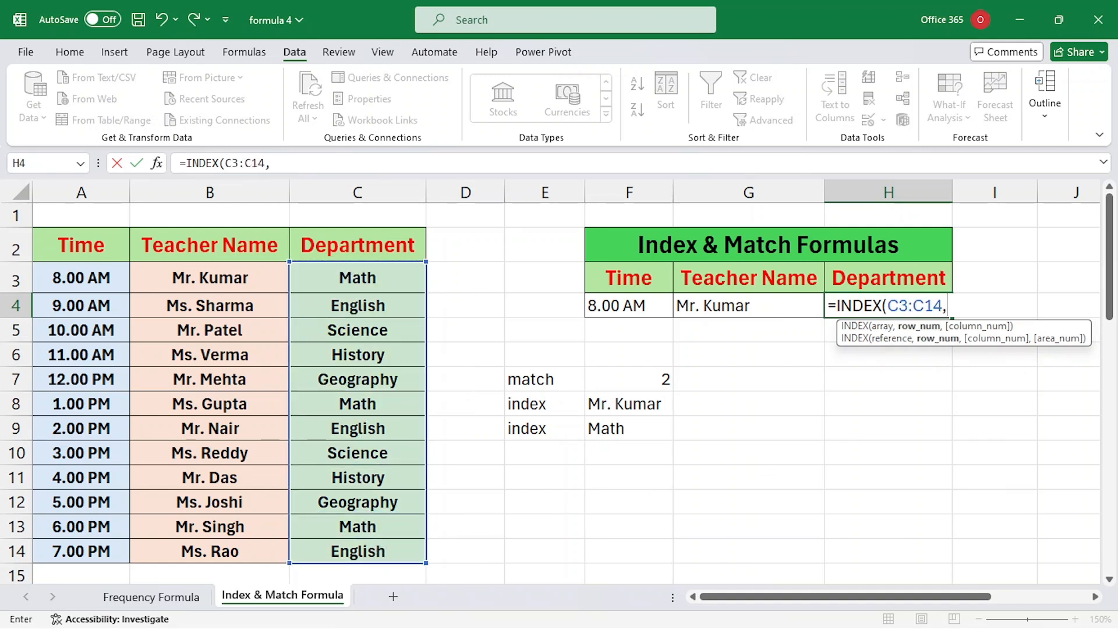
text(matc)
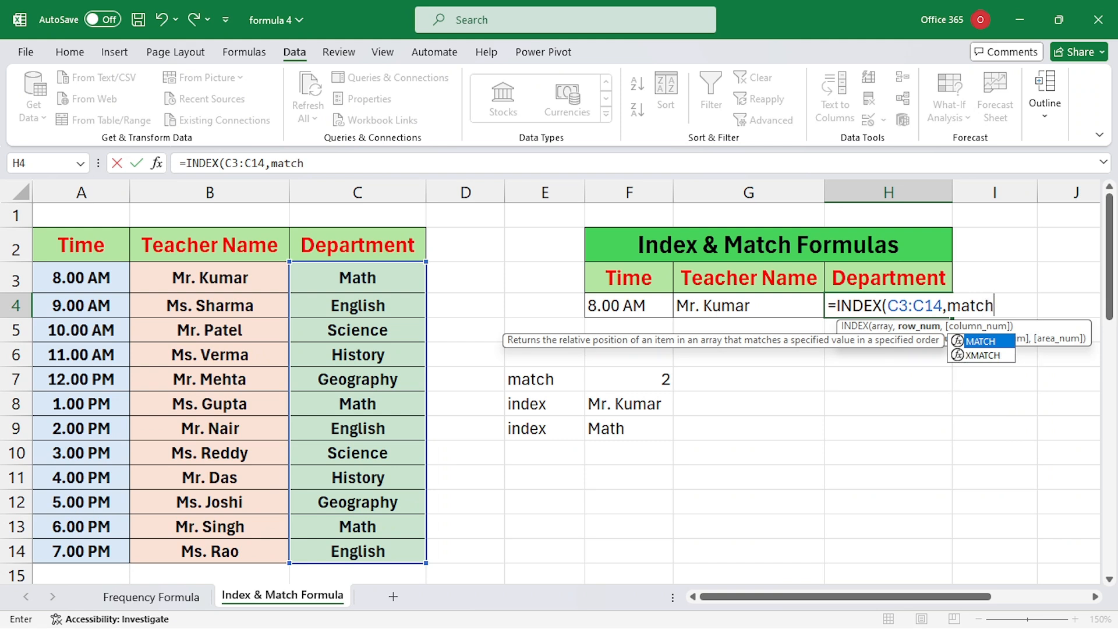
text(h)
key(Tab)
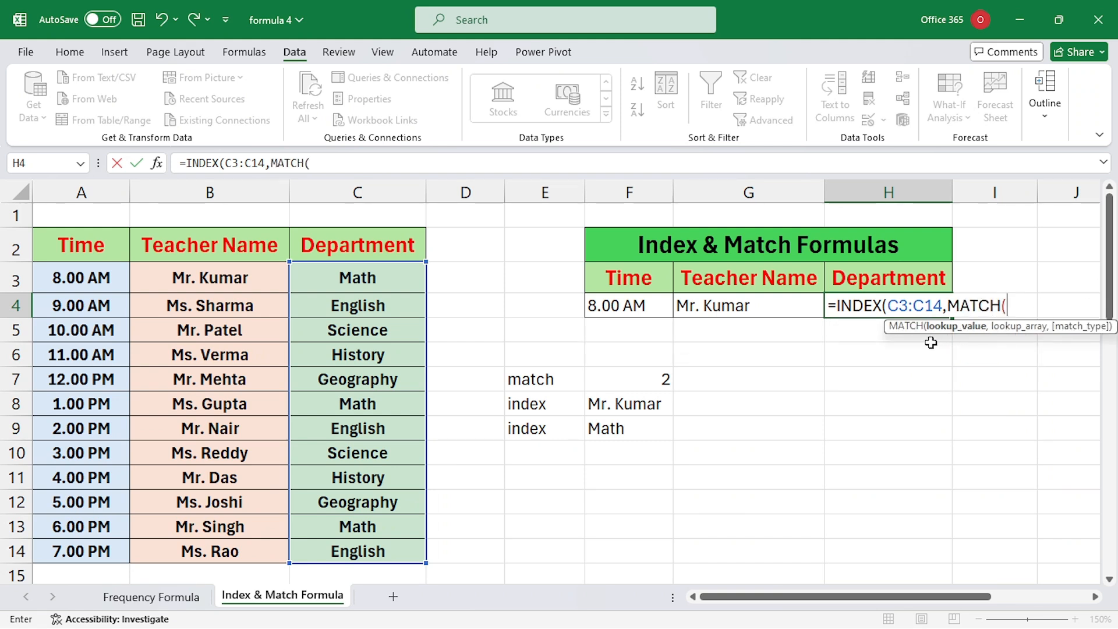
click(667, 307)
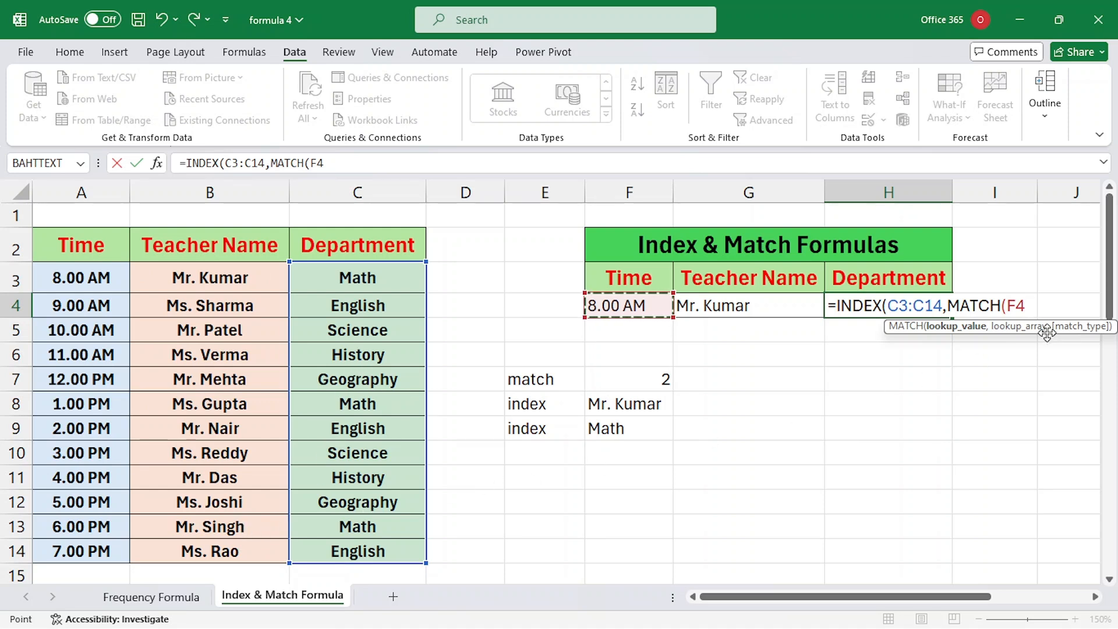
text(,)
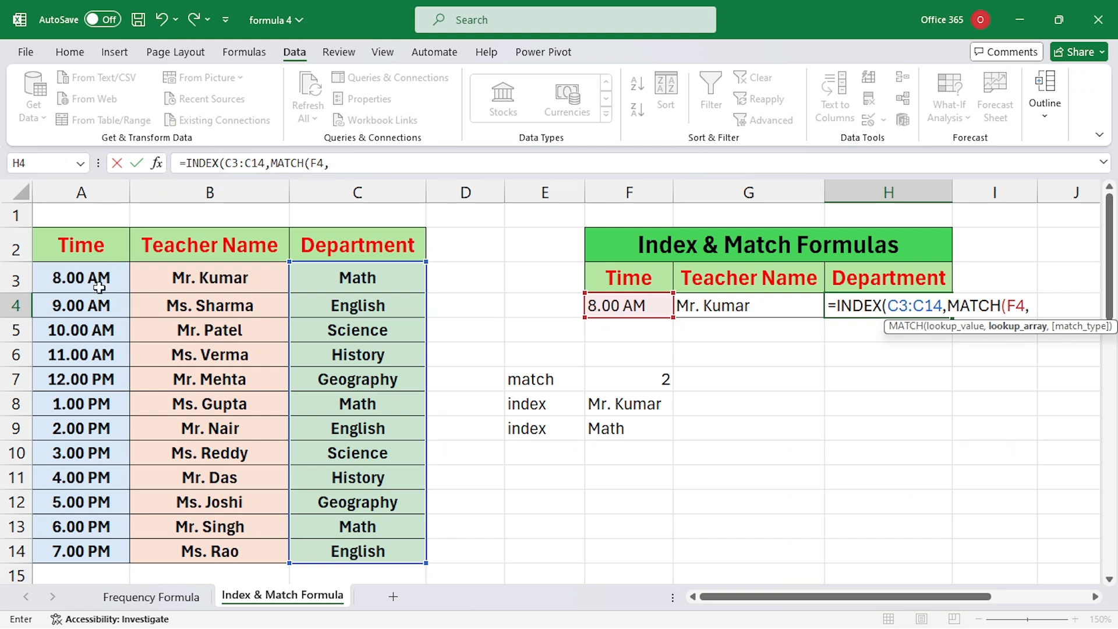
drag(91, 283, 87, 552)
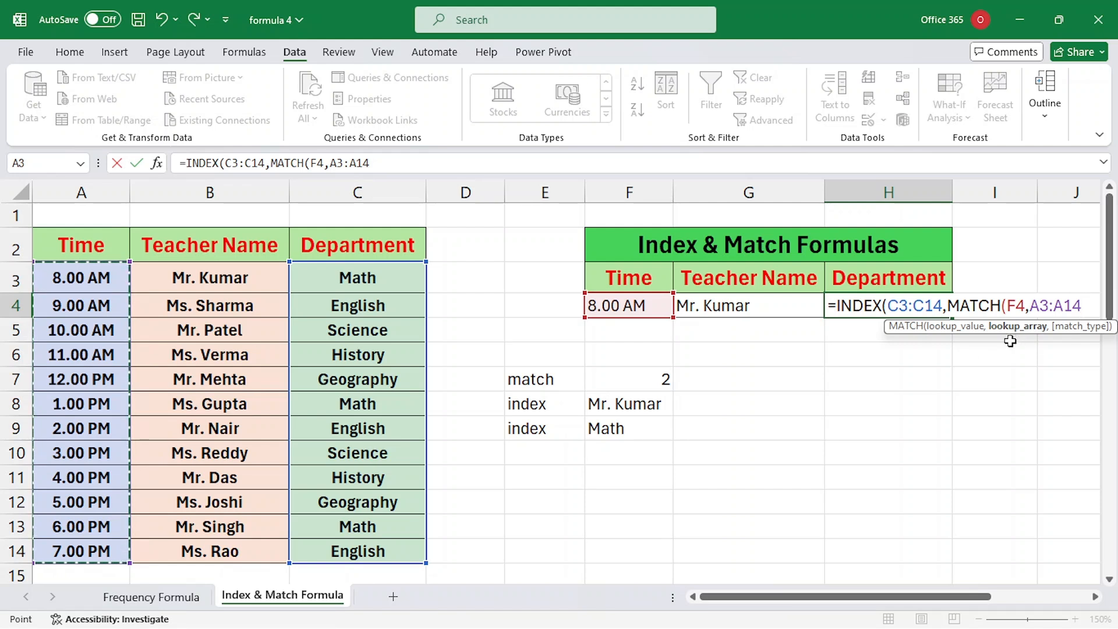
text(,0)
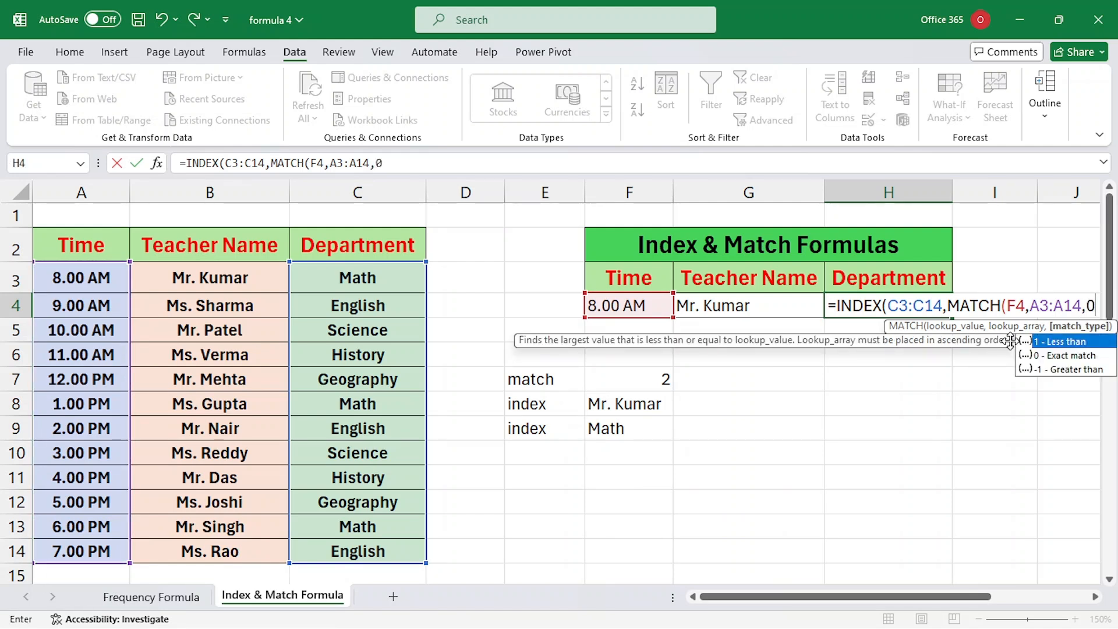
key(Return)
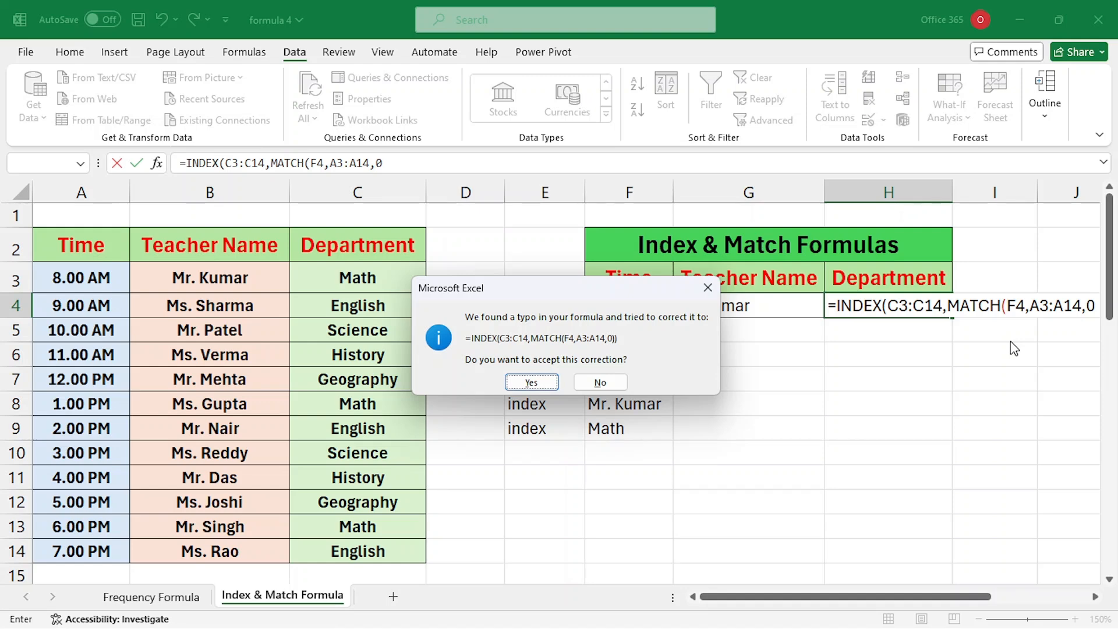
key(Return)
Step: Change F4's time to 1.00 PM, then 9.00 AM, and highlight row A4:C4 to compare results
click(661, 308)
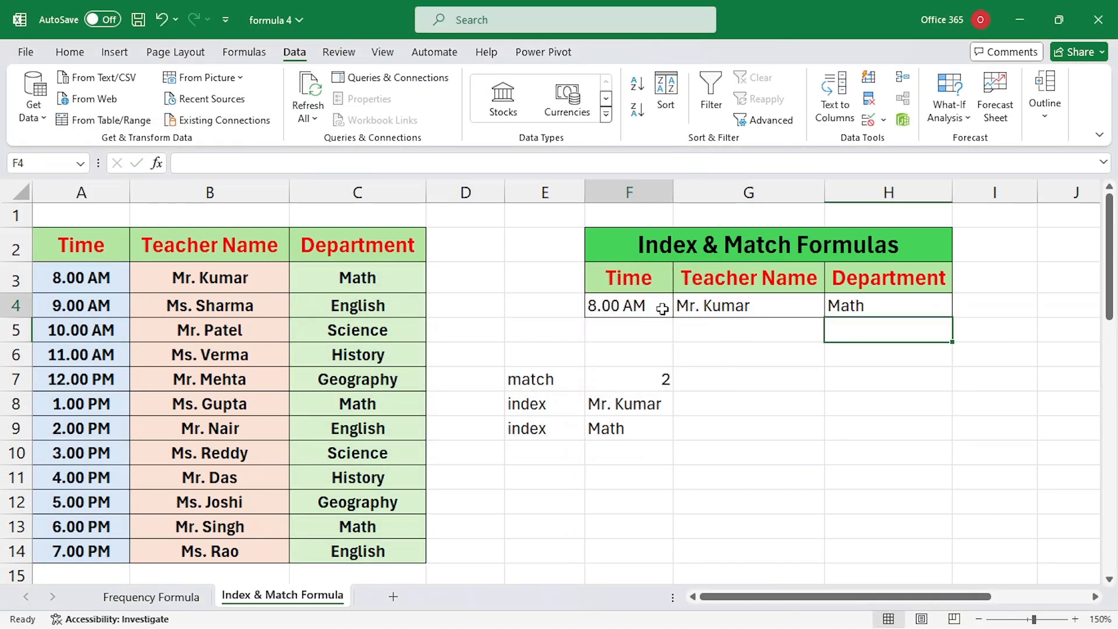
click(680, 309)
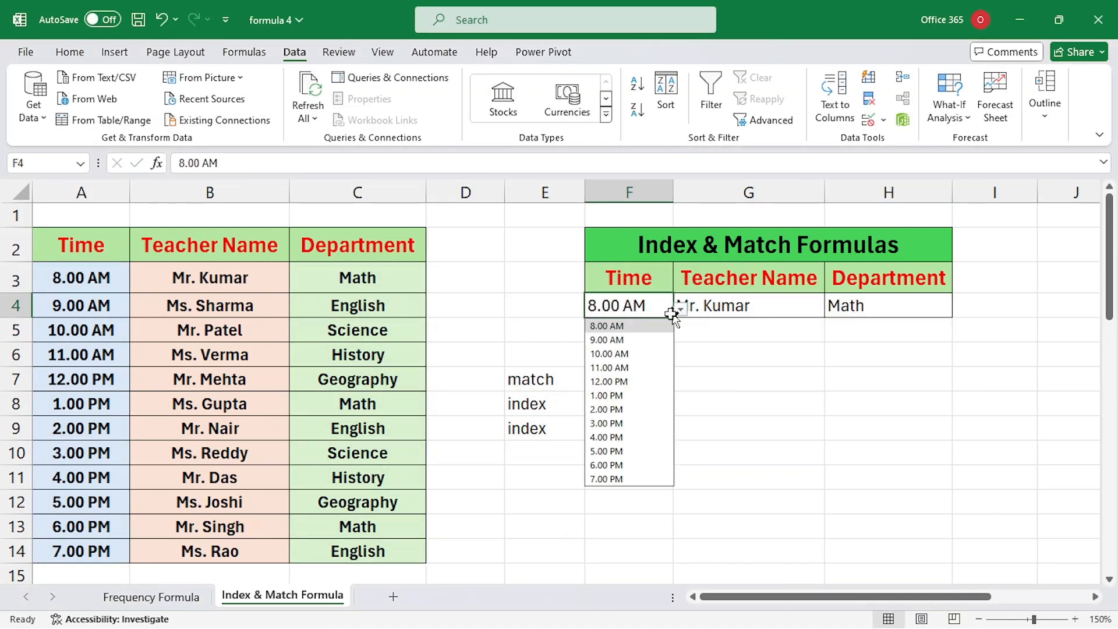
click(626, 396)
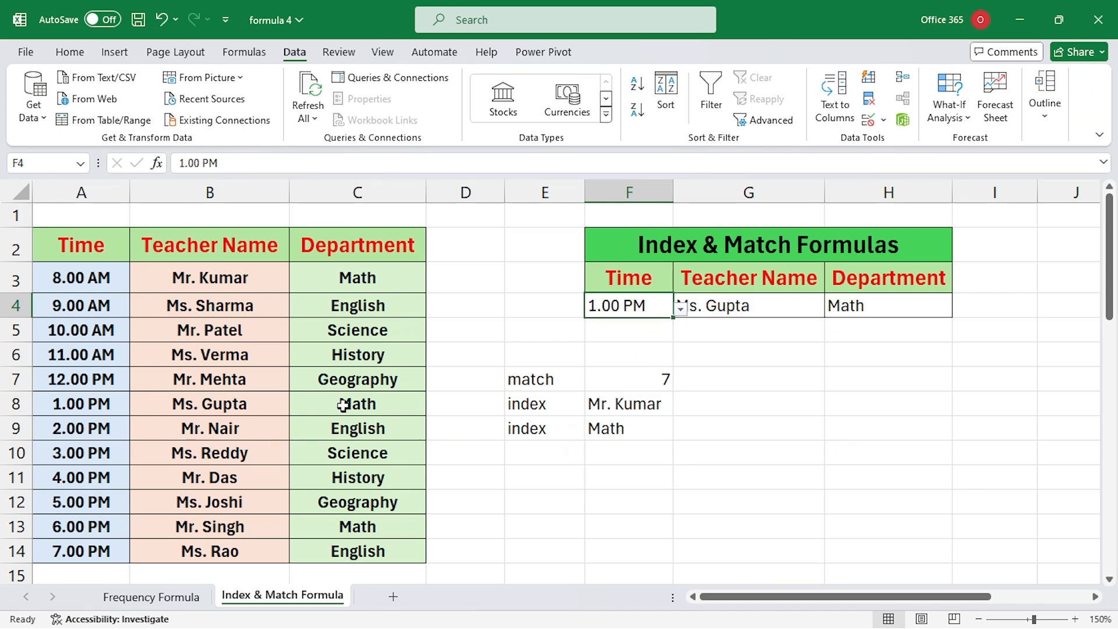
click(680, 309)
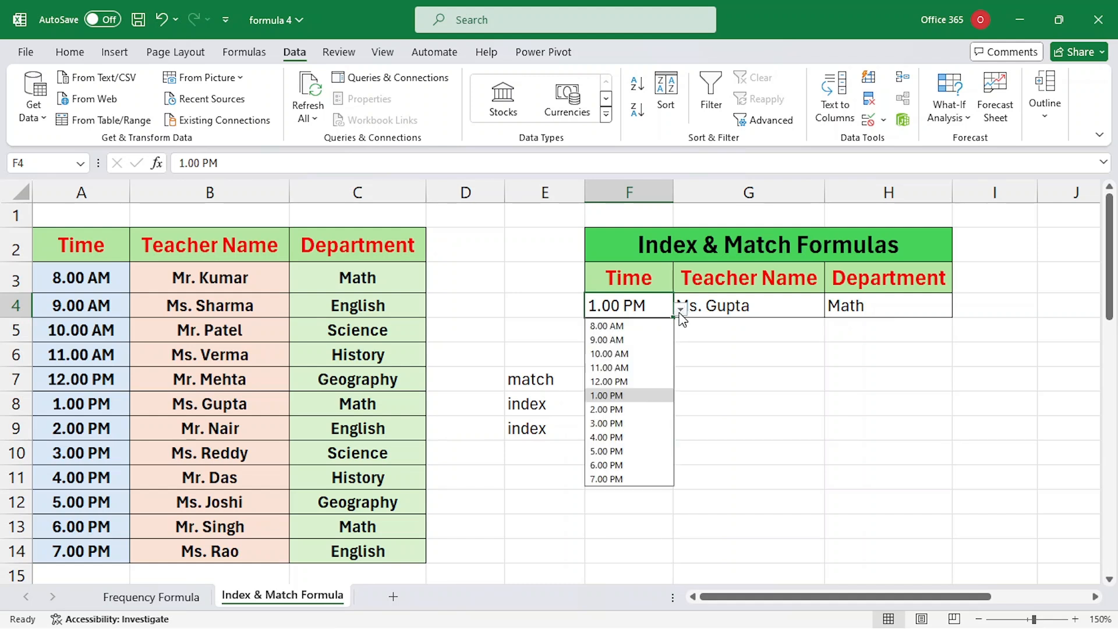
click(616, 340)
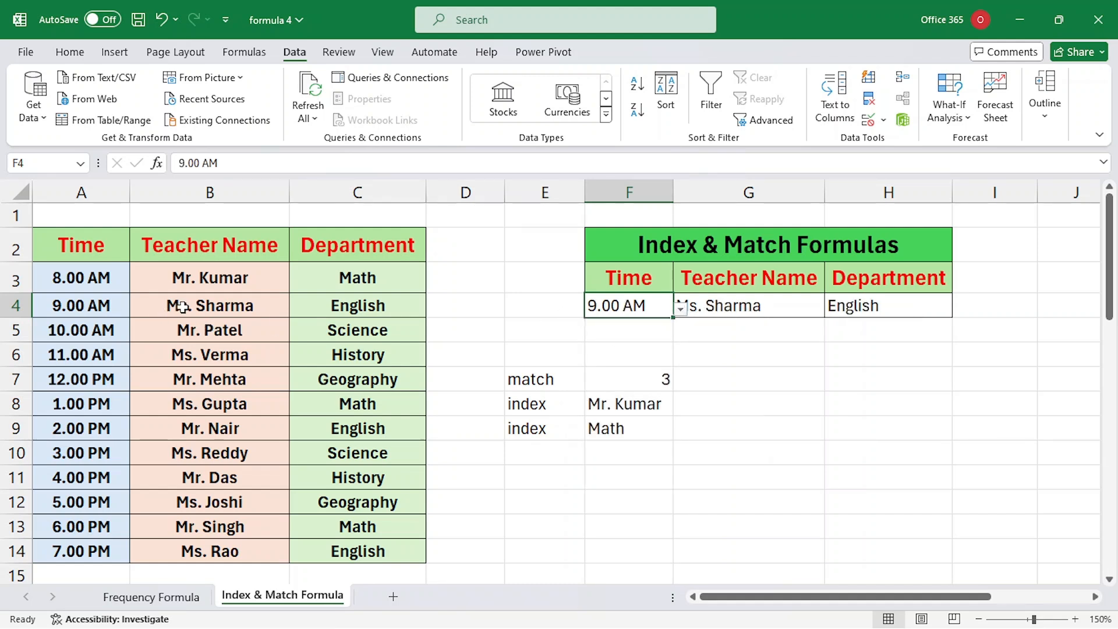
drag(80, 306, 314, 305)
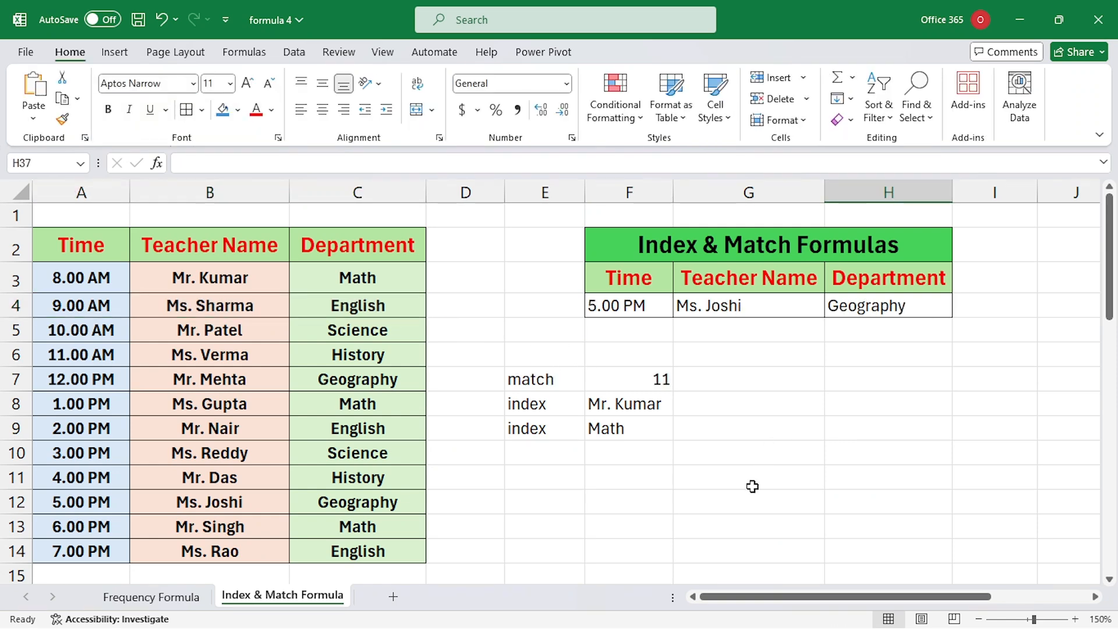
Step: Scroll to the second timetable and set H35's teacher dropdown to the fourth listed teacher
scroll(752, 486, down, 1)
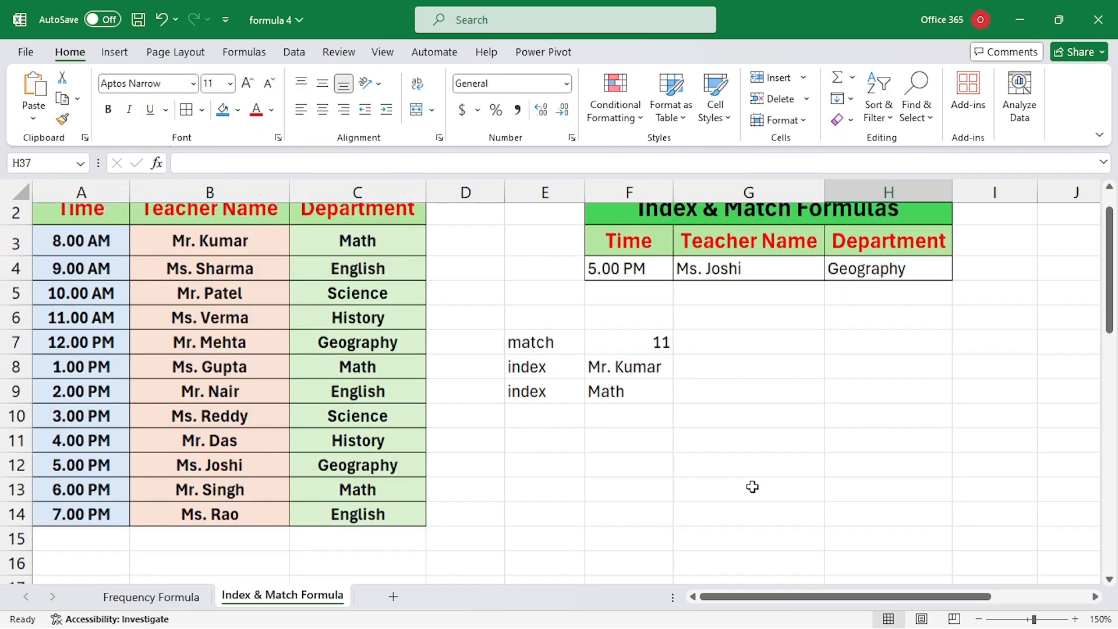
scroll(752, 487, up, 1)
scroll(612, 451, down, 4)
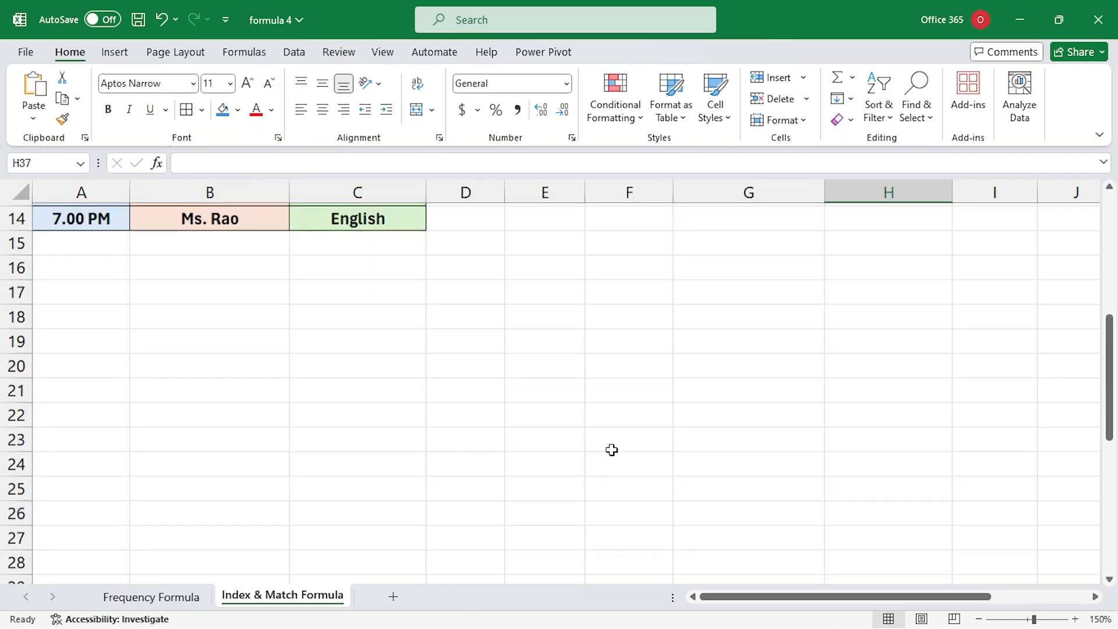
scroll(612, 449, down, 5)
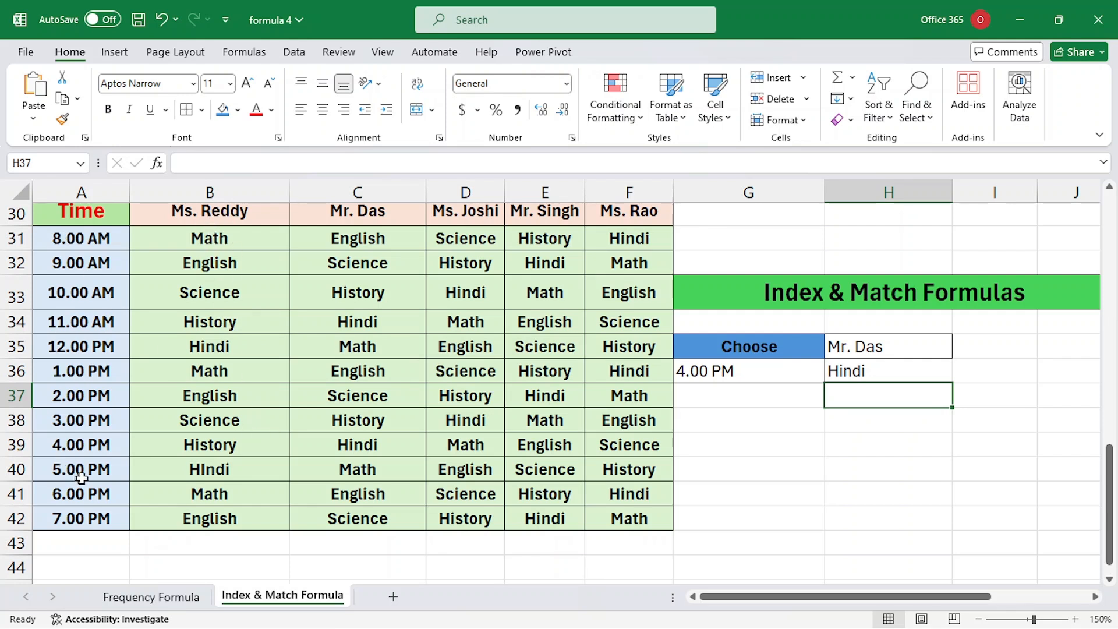
click(884, 350)
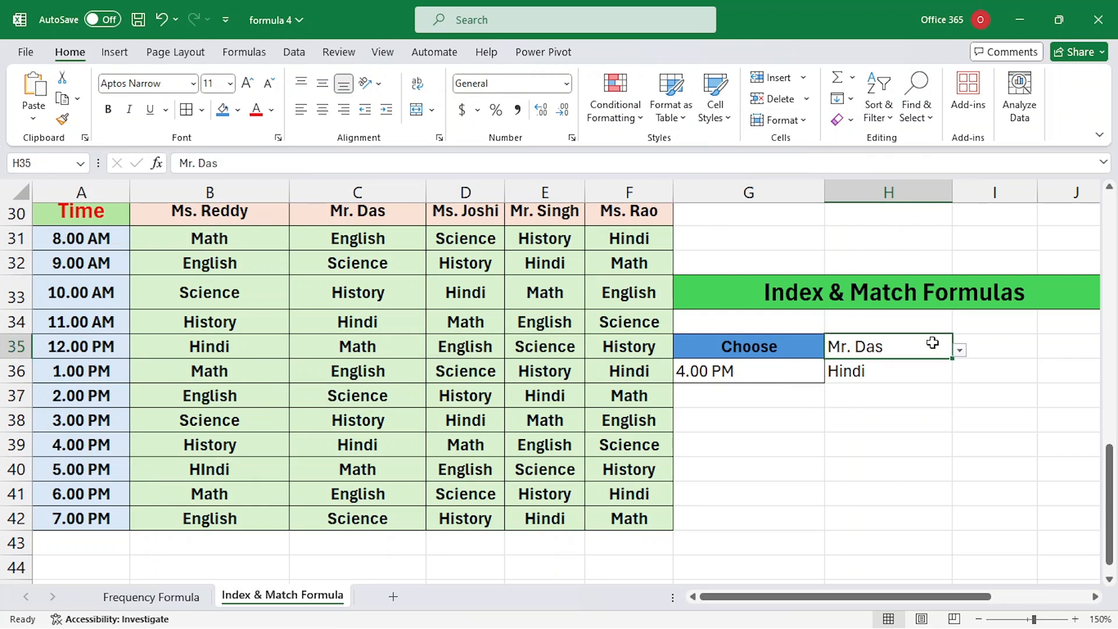
click(960, 351)
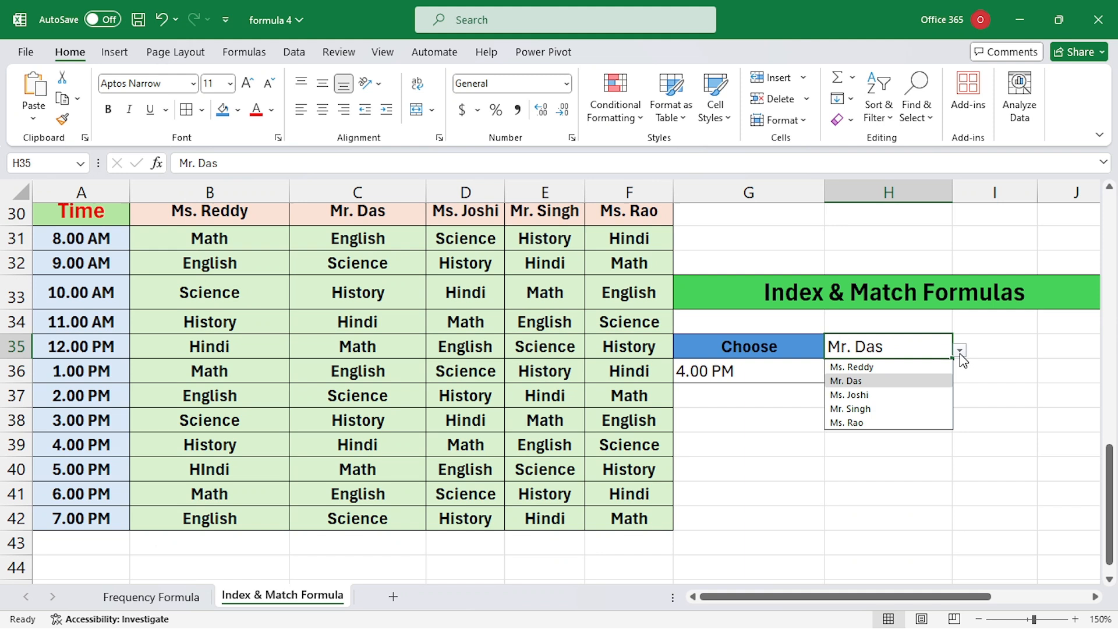
click(899, 392)
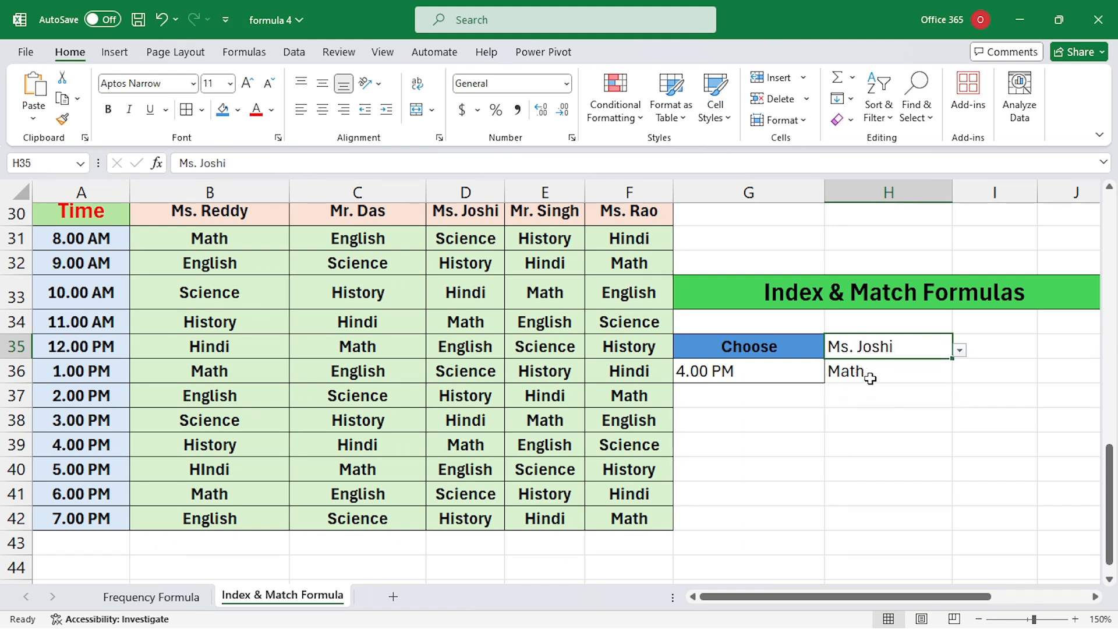
click(960, 350)
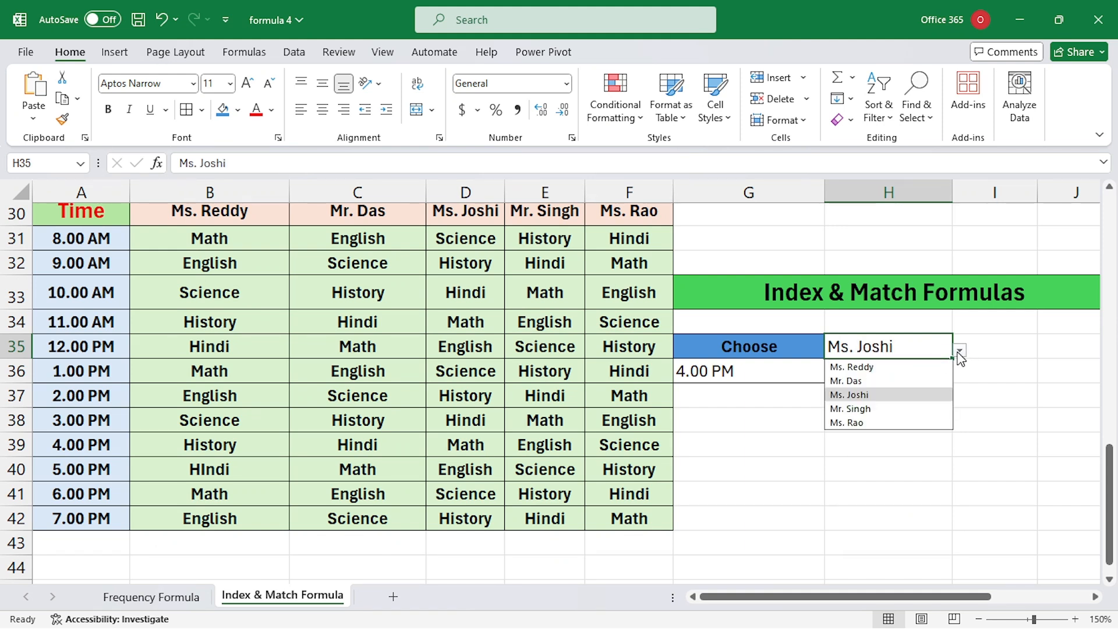
click(867, 409)
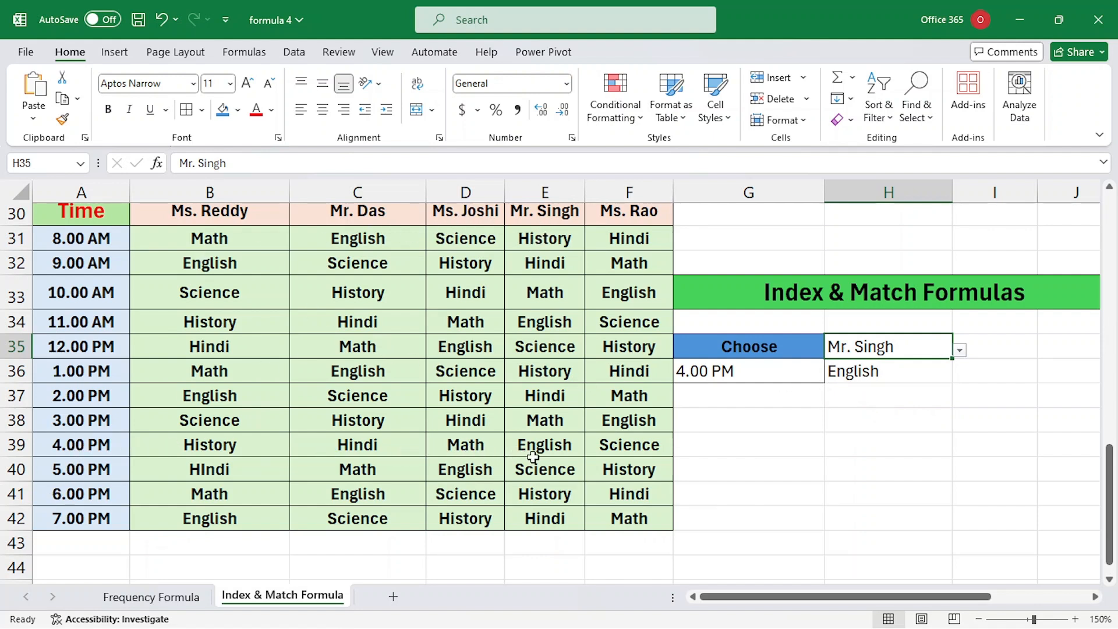
Step: Set G36's time to 7.00 PM so H36 returns Hindi
click(764, 379)
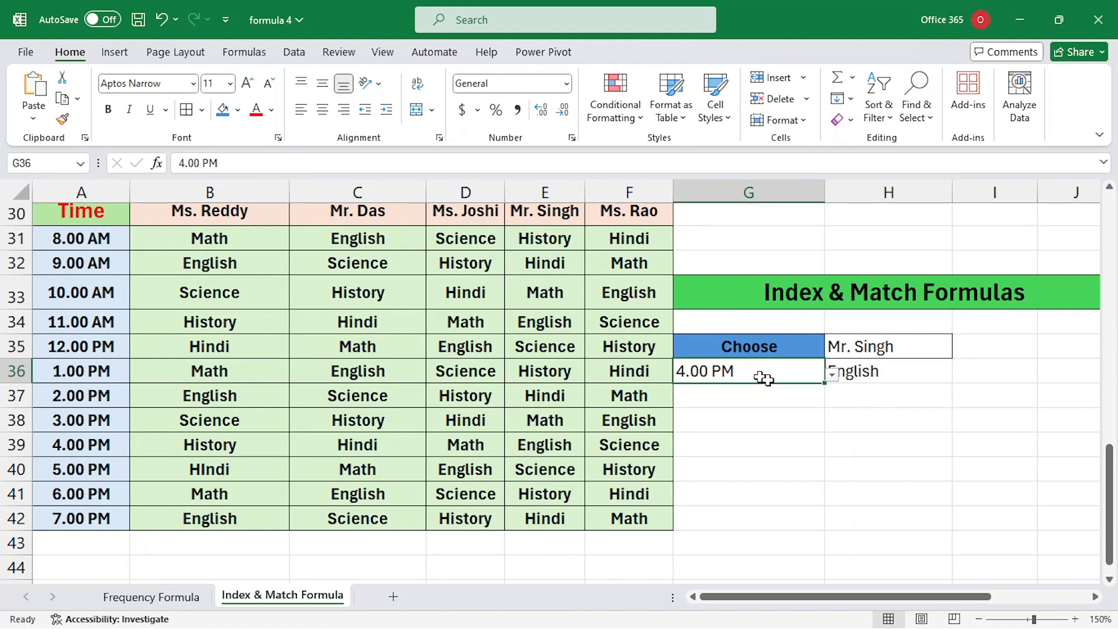
click(834, 378)
click(738, 543)
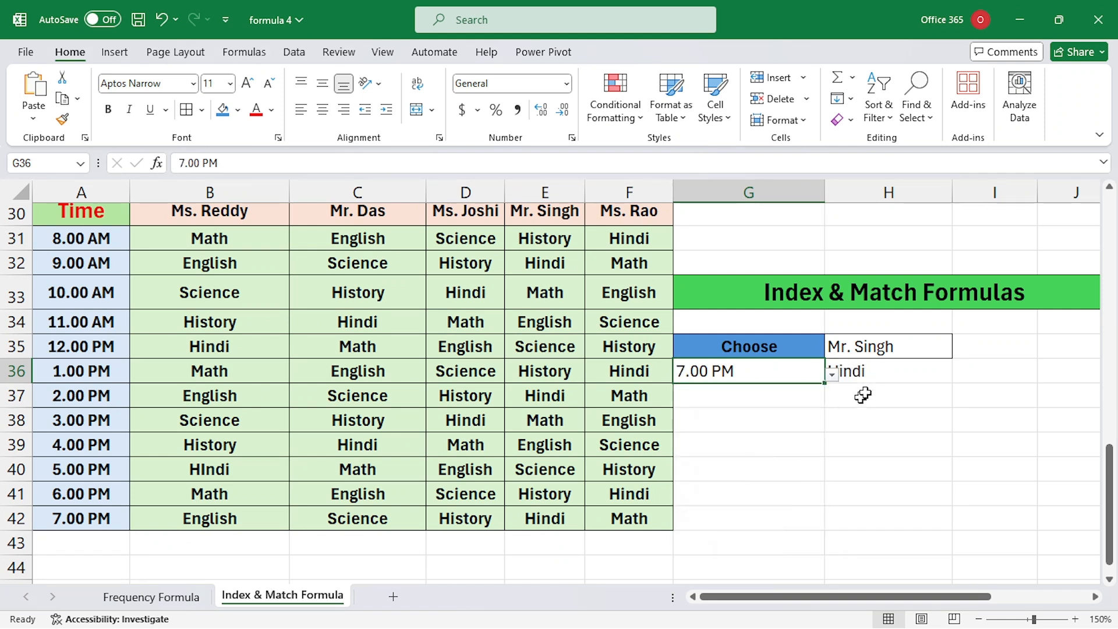
click(555, 532)
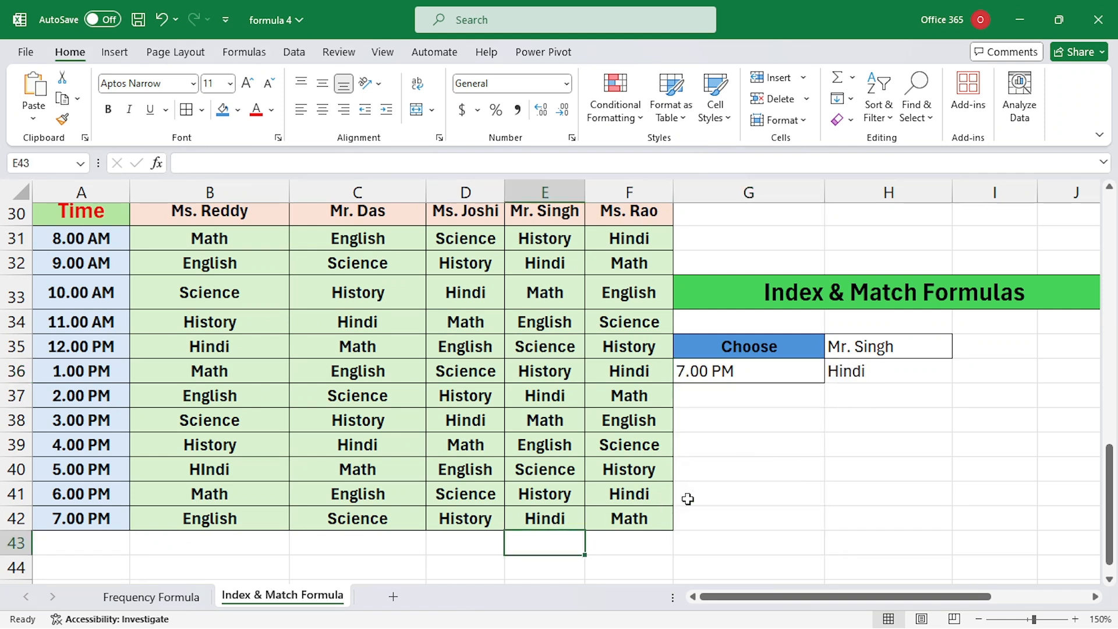
click(858, 433)
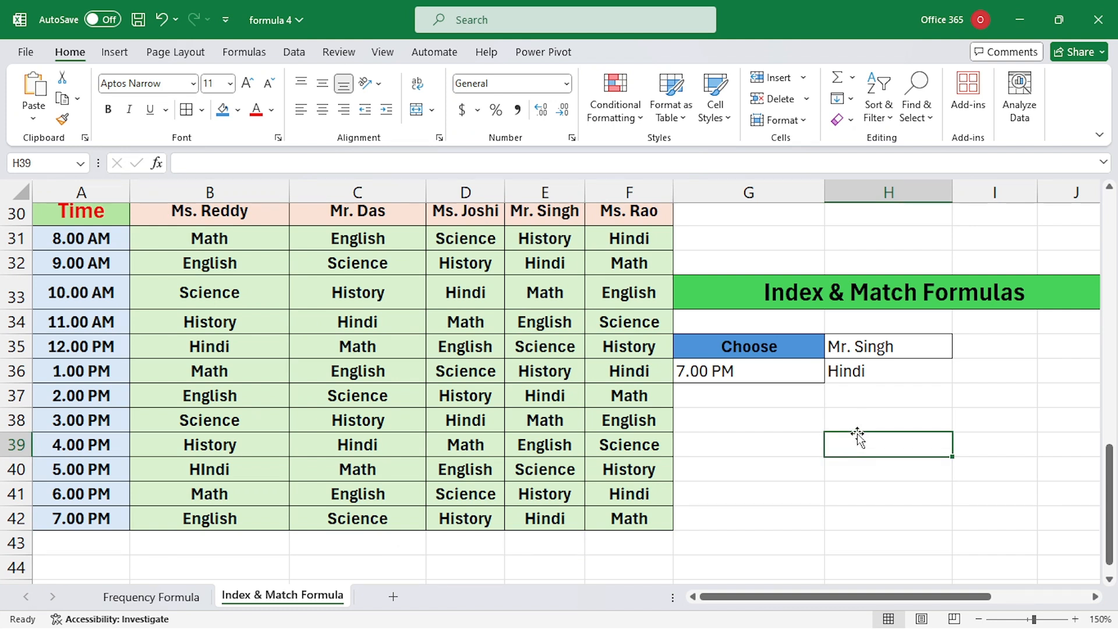
Step: Give H39 a list validation sourced from the teacher header row A30:F30
click(294, 54)
click(868, 120)
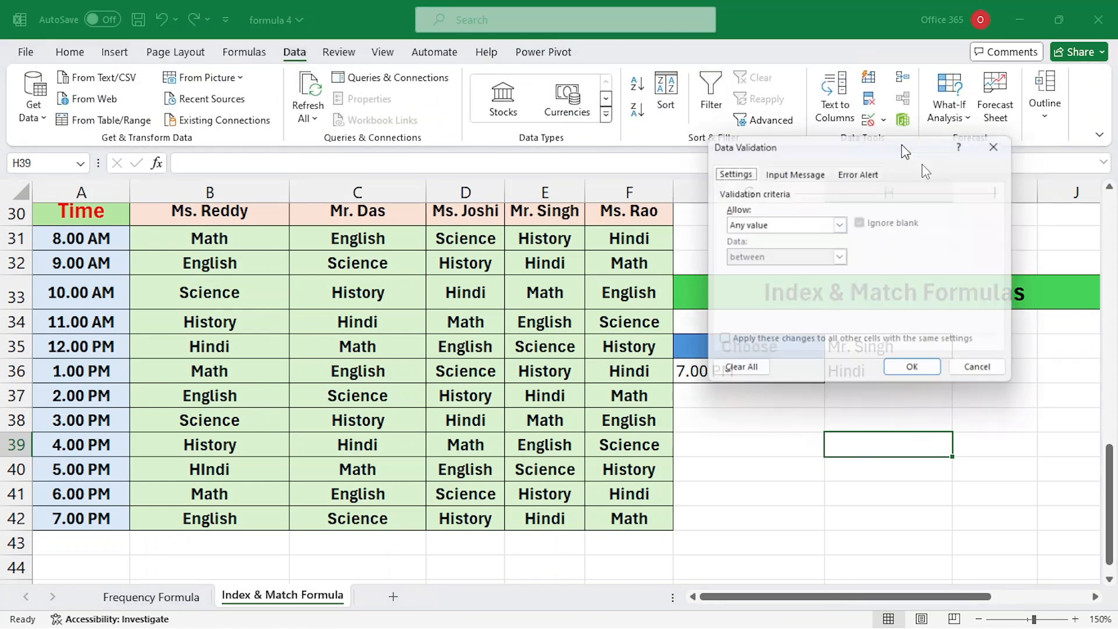
click(841, 224)
click(751, 270)
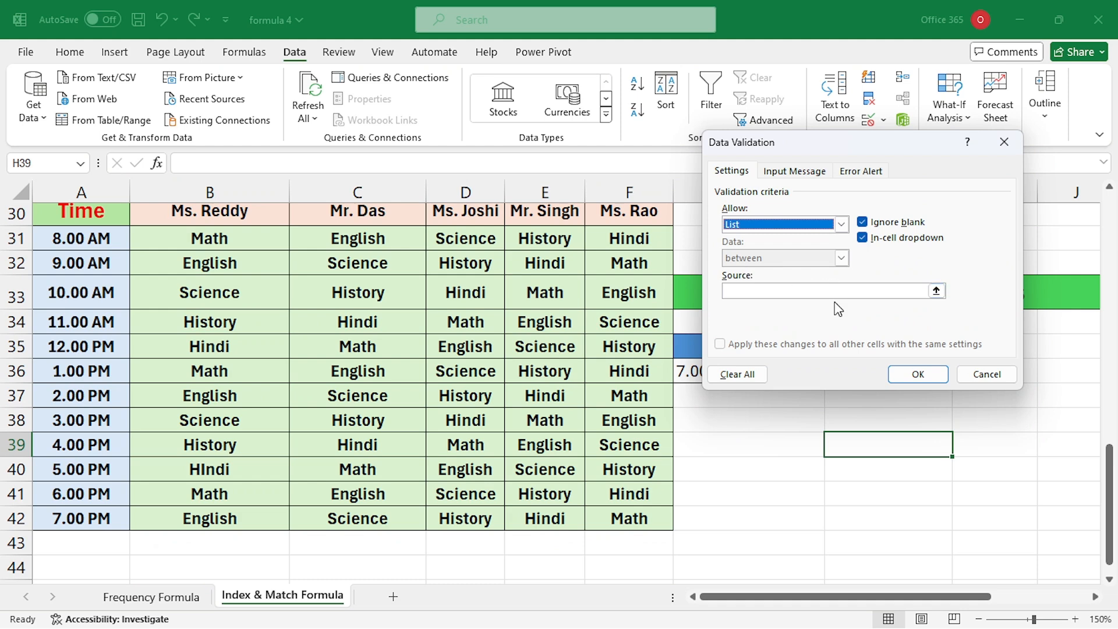
click(873, 291)
drag(233, 216, 504, 231)
drag(82, 219, 597, 219)
key(Return)
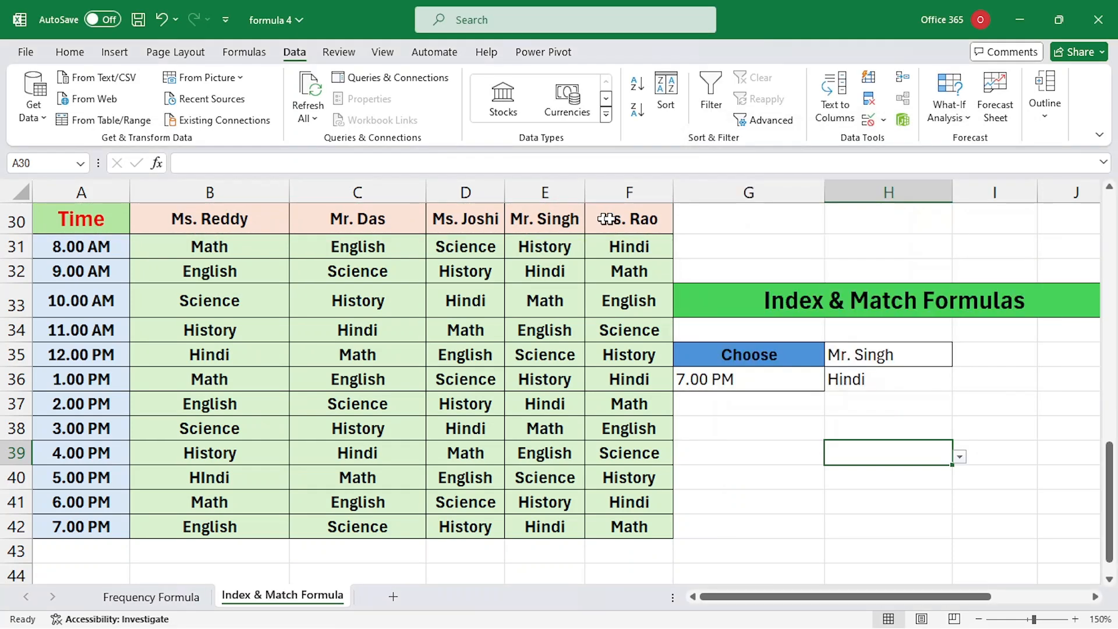
Step: Add a G40 dropdown listing the times in A30:A42 and choose 8.00 AM
click(749, 477)
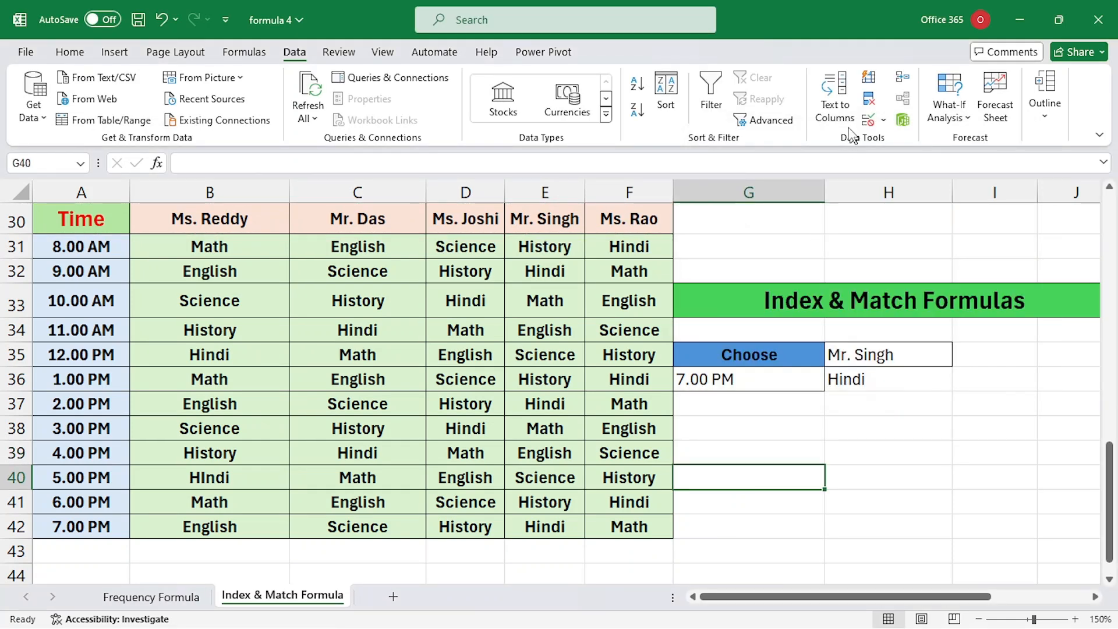
click(869, 121)
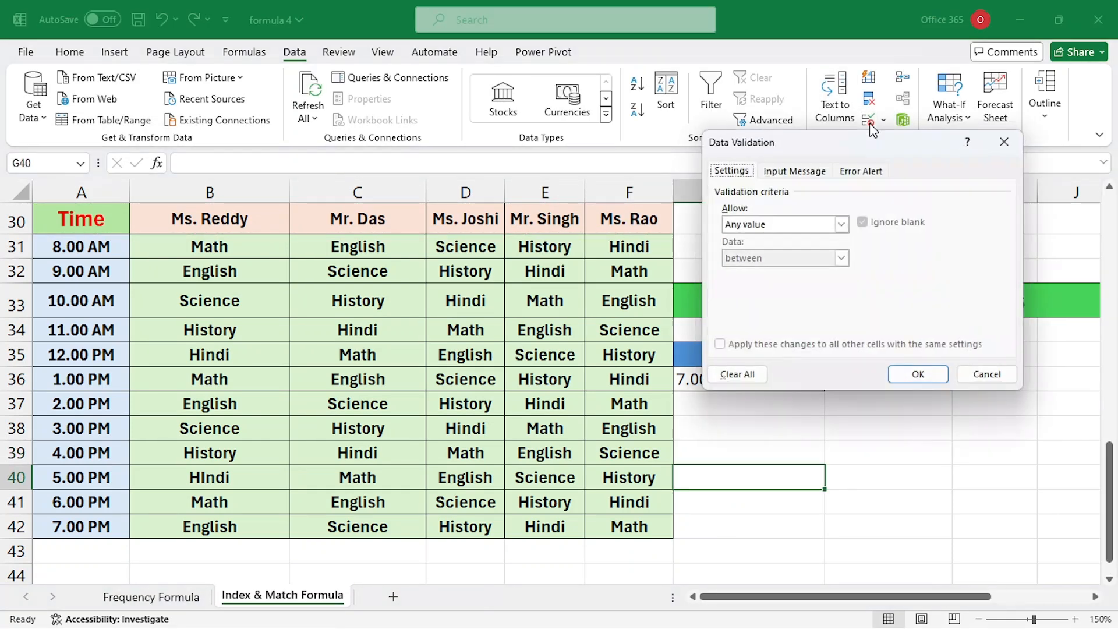
click(806, 227)
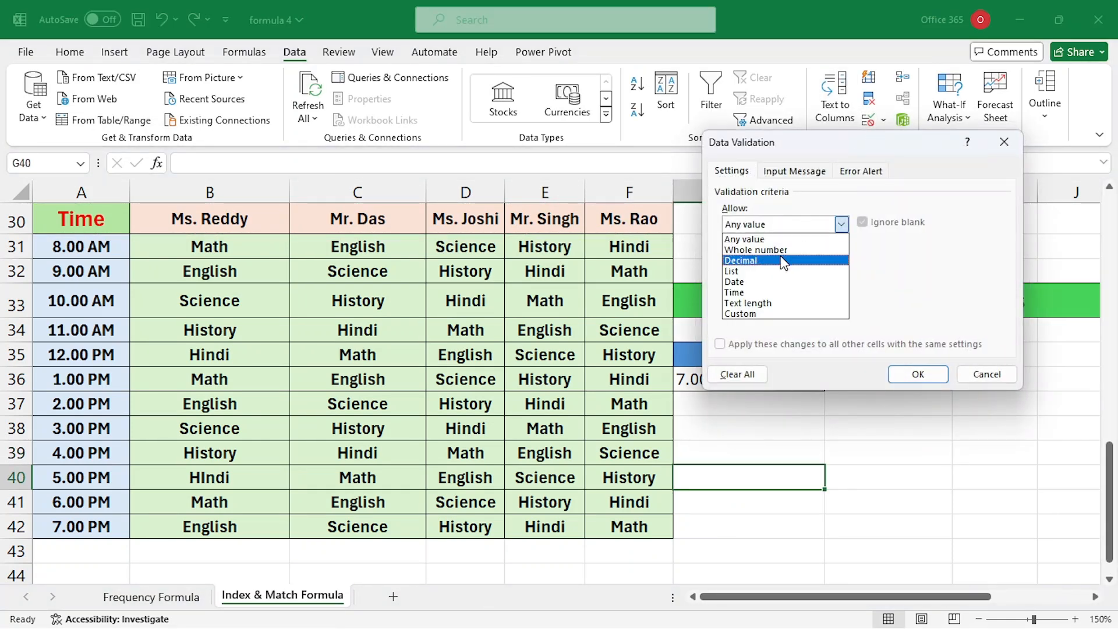
click(749, 273)
click(774, 290)
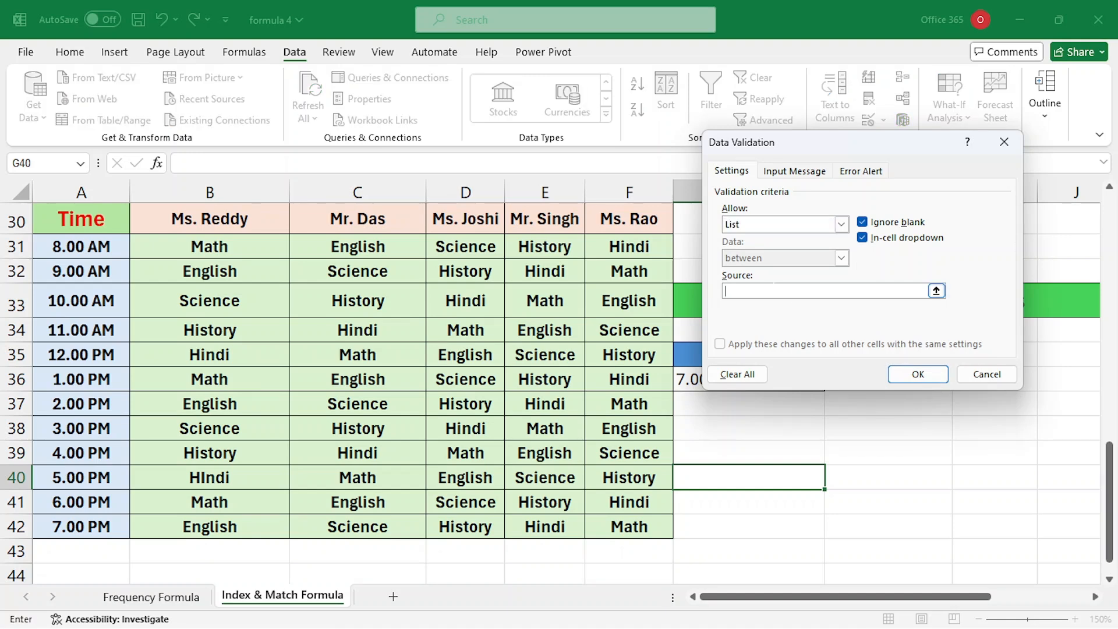
drag(81, 225, 90, 524)
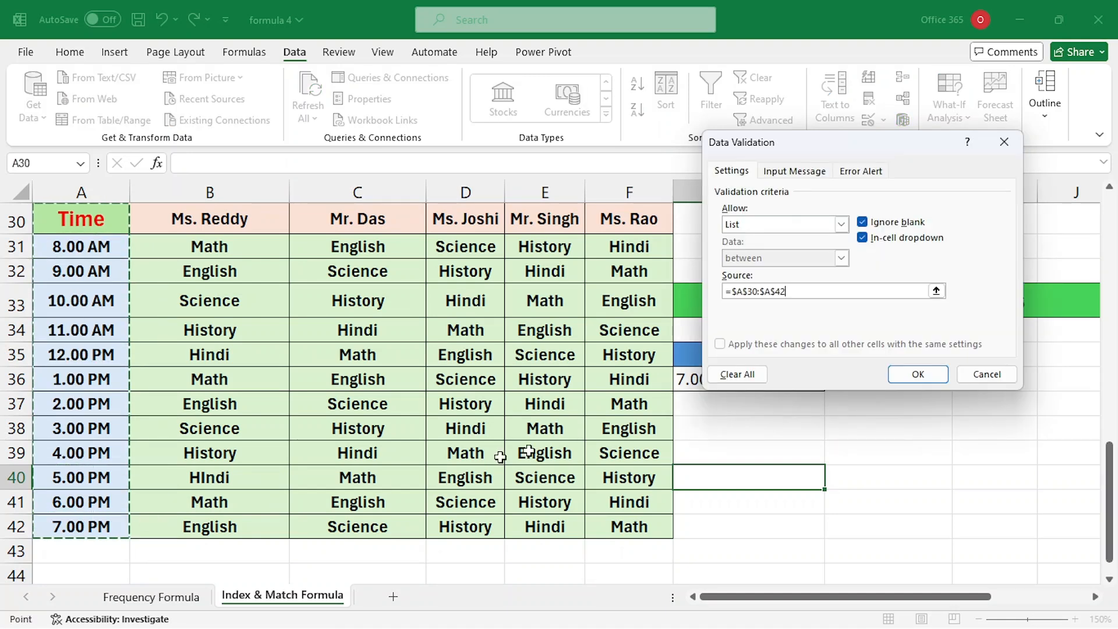
click(932, 377)
click(831, 481)
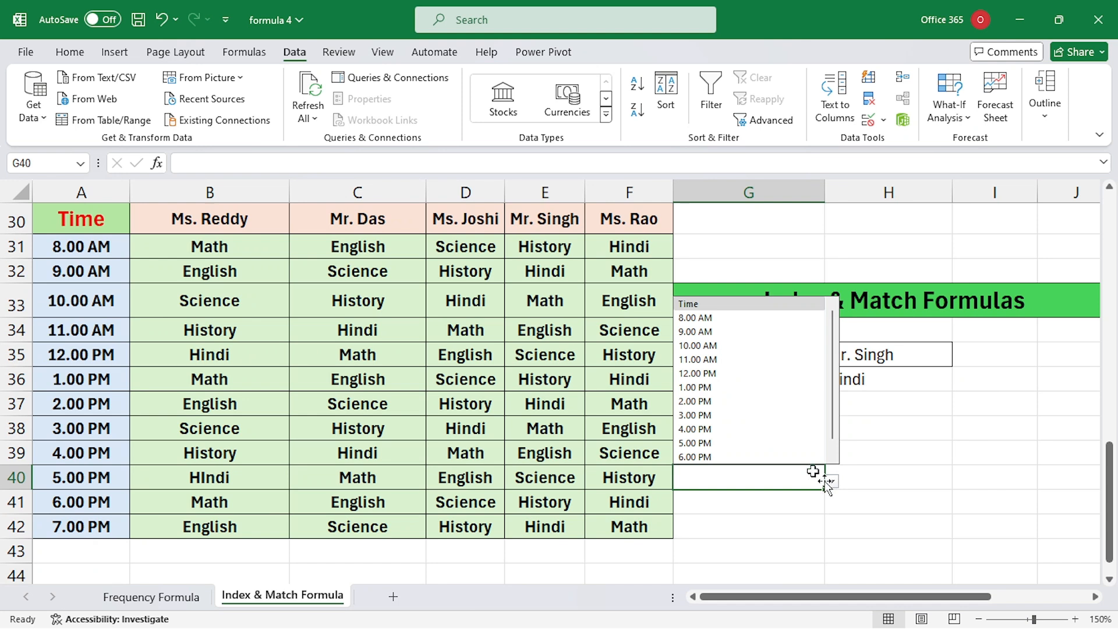
click(697, 317)
Step: Pick a teacher from H39's dropdown list
click(914, 452)
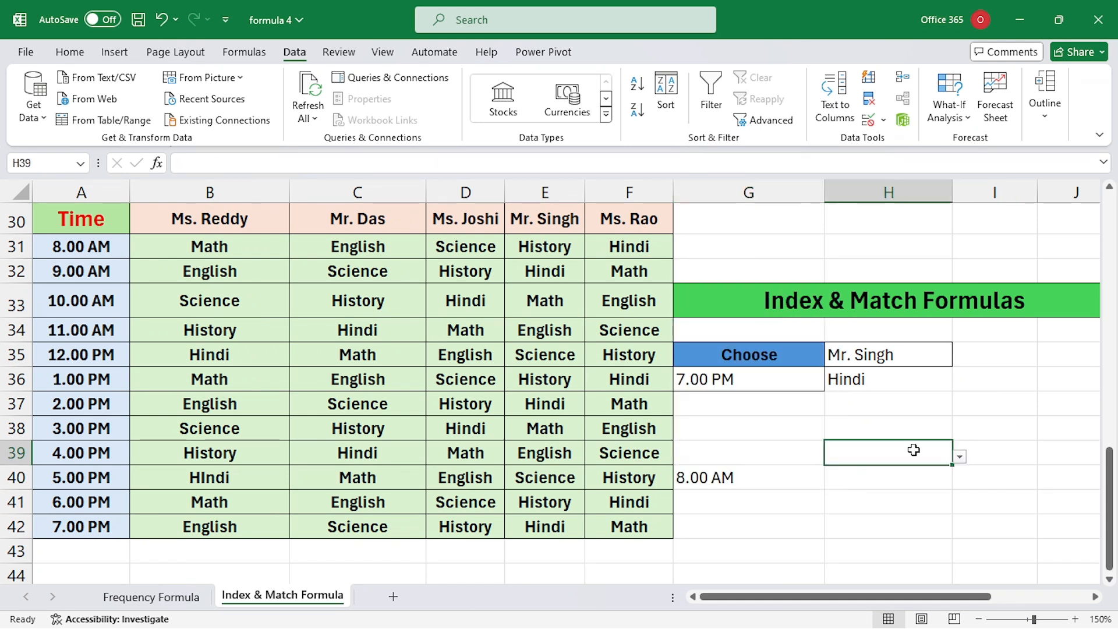
click(961, 459)
click(868, 496)
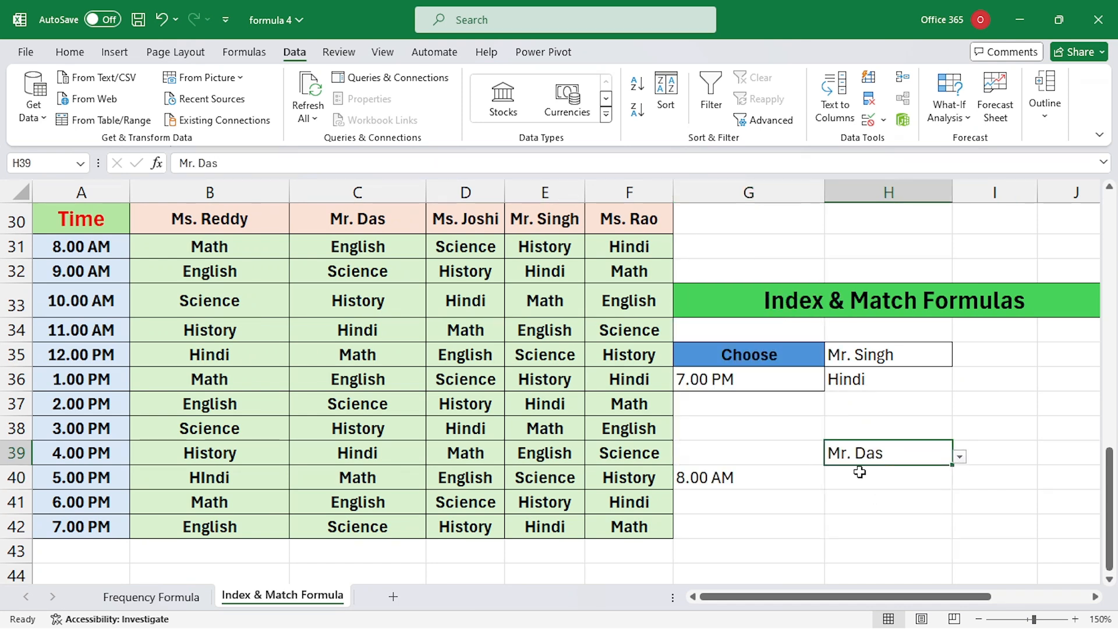
Step: Enter =INDEX(A30:F42,MATCH(G40,A30:A42,0),MATCH(H39,A30:F30,0)) in H40, returning English
click(864, 477)
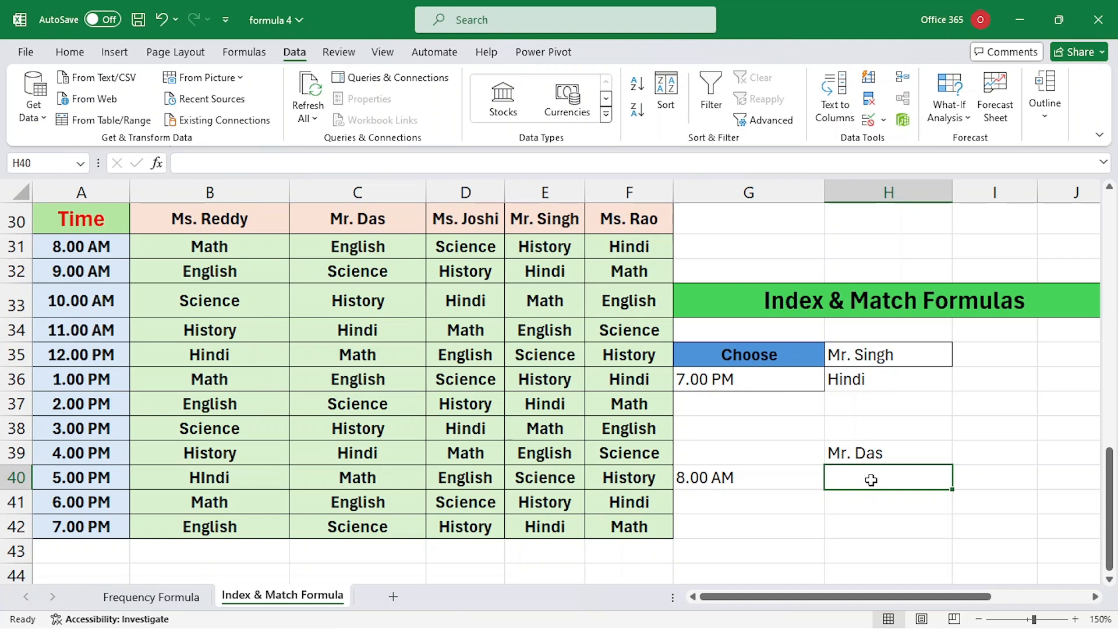
text(=inde)
key(Tab)
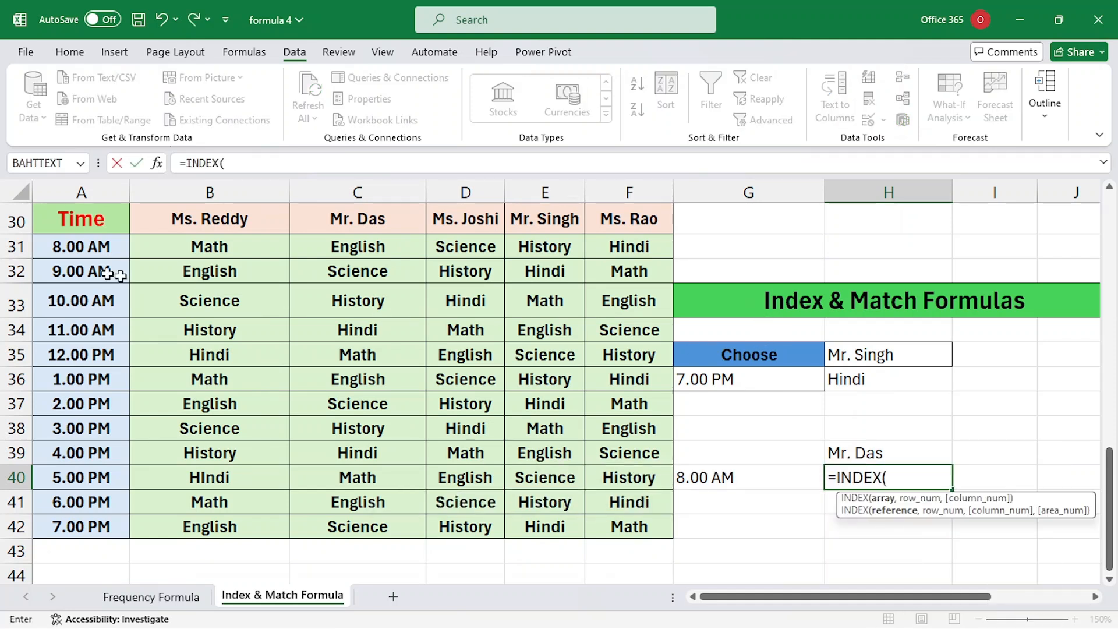
drag(65, 219, 601, 524)
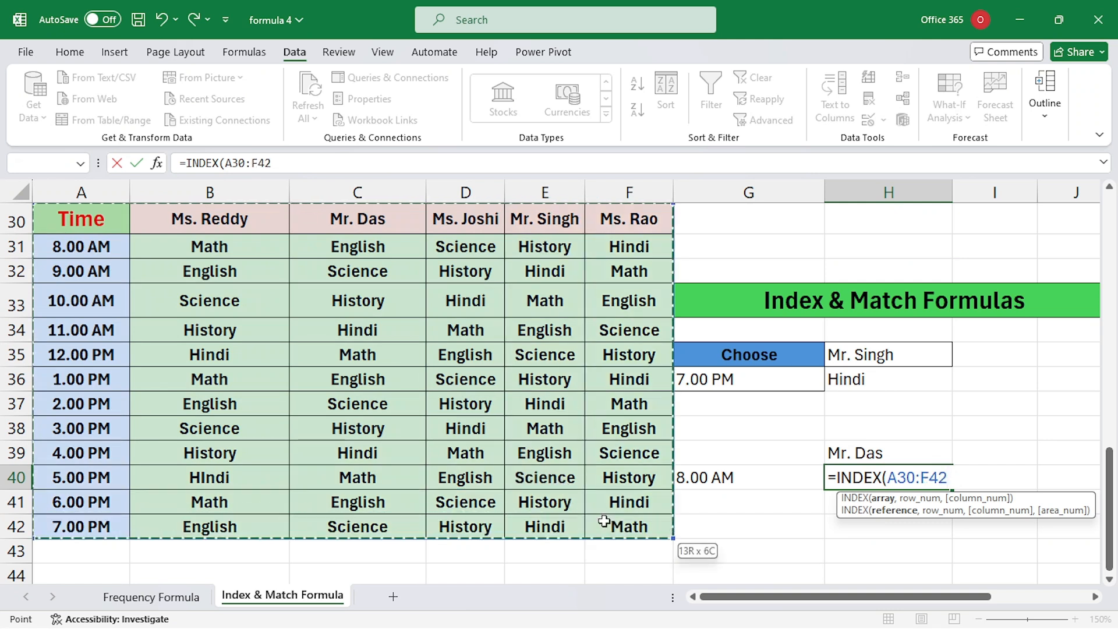
text(,)
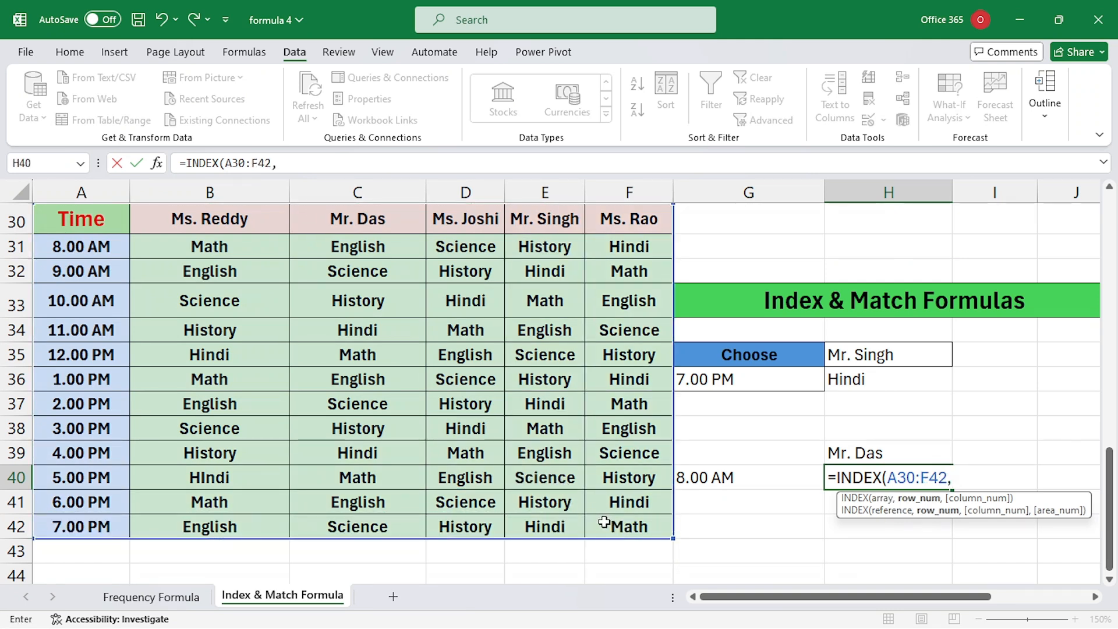
text(matc)
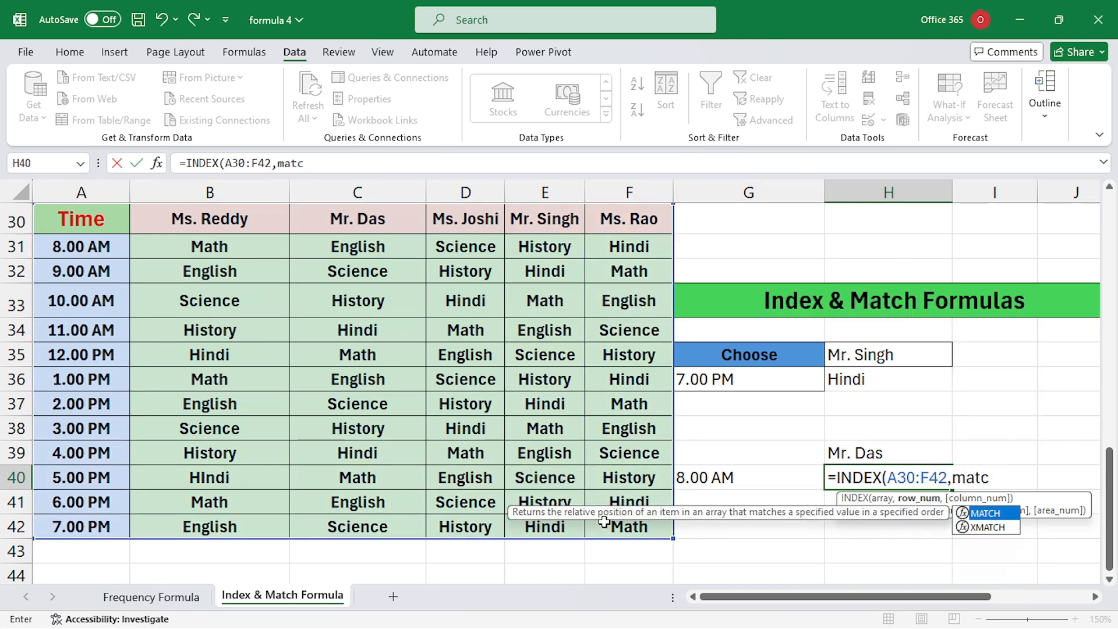
key(Tab)
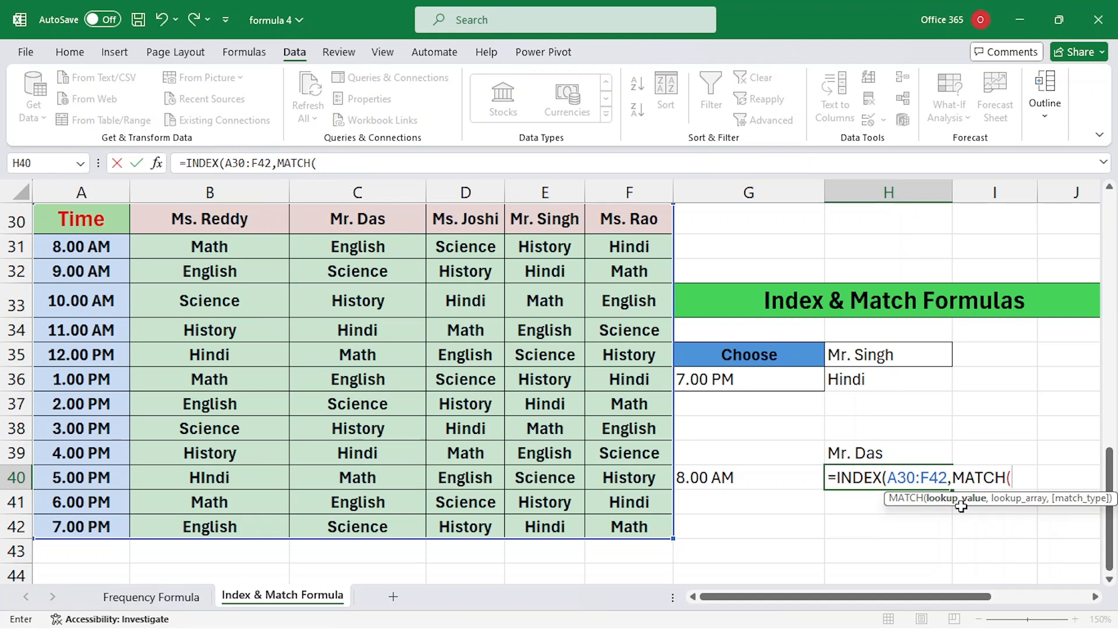
click(741, 474)
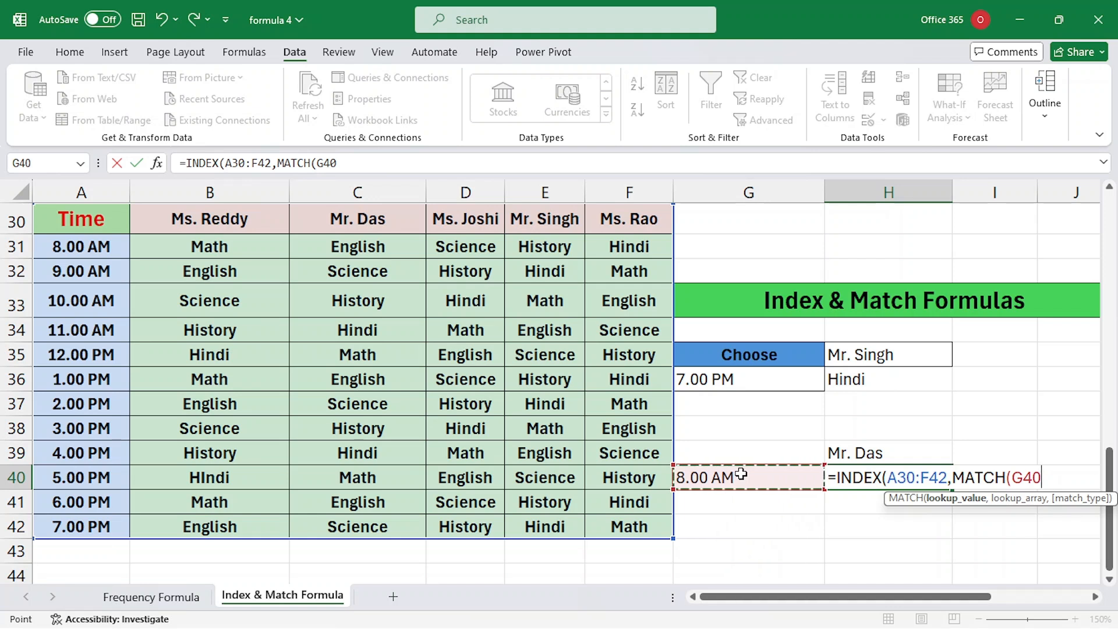
text(,)
drag(89, 228, 110, 523)
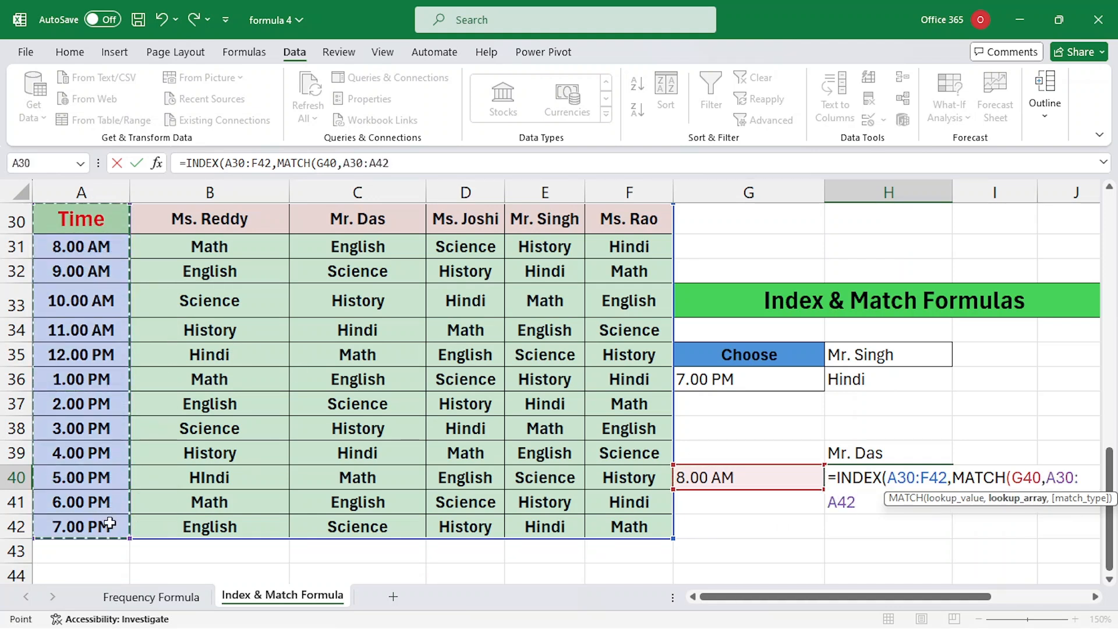
text(,0))
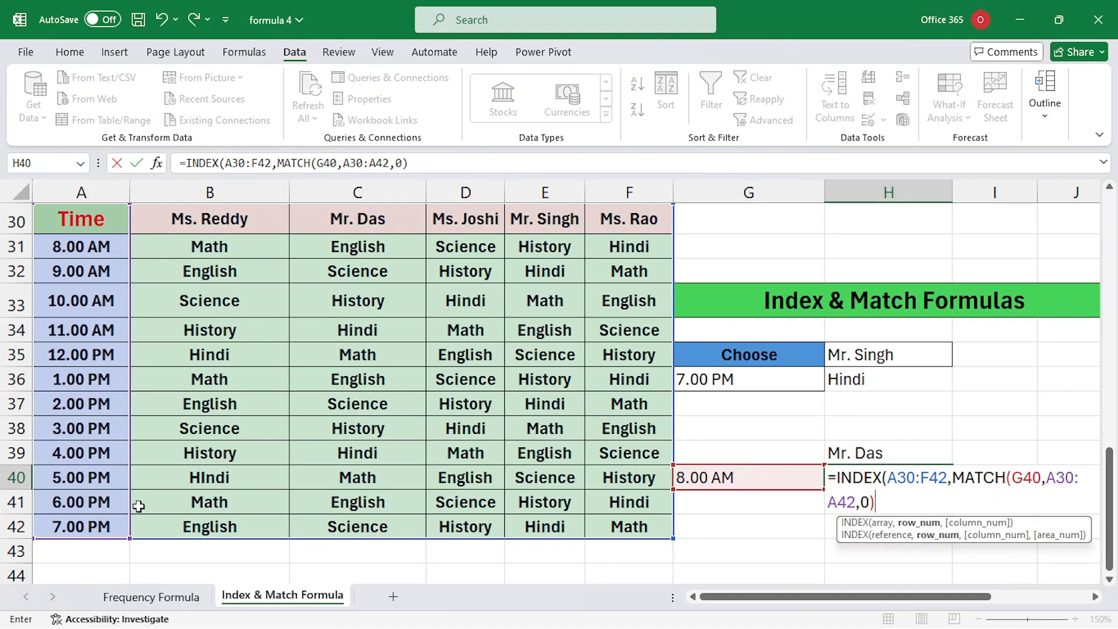
text(,matc)
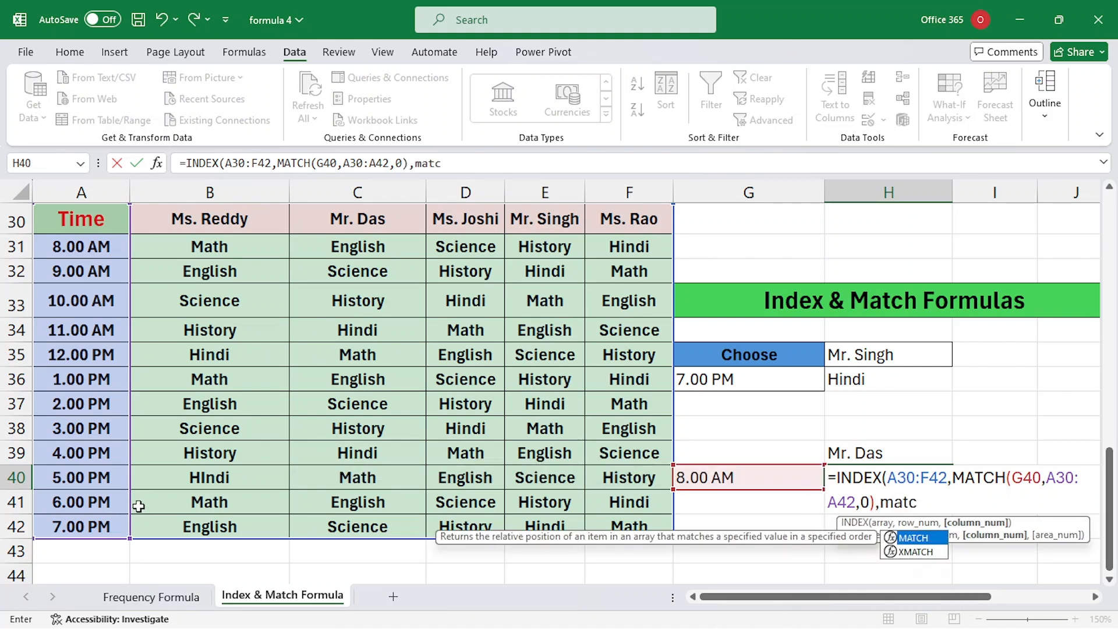
key(Tab)
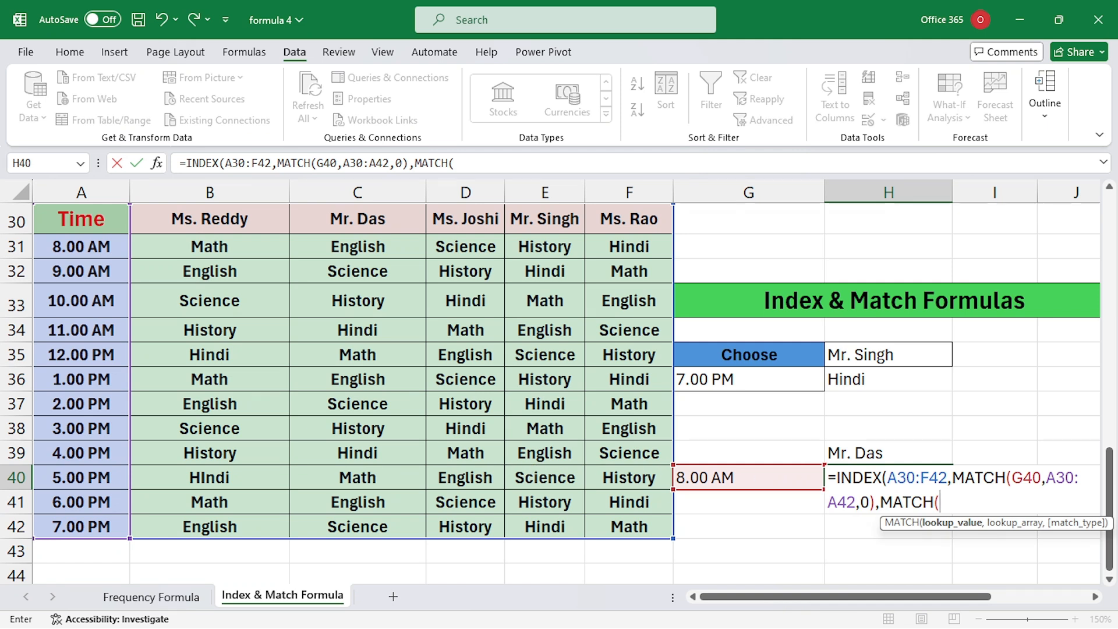
click(868, 454)
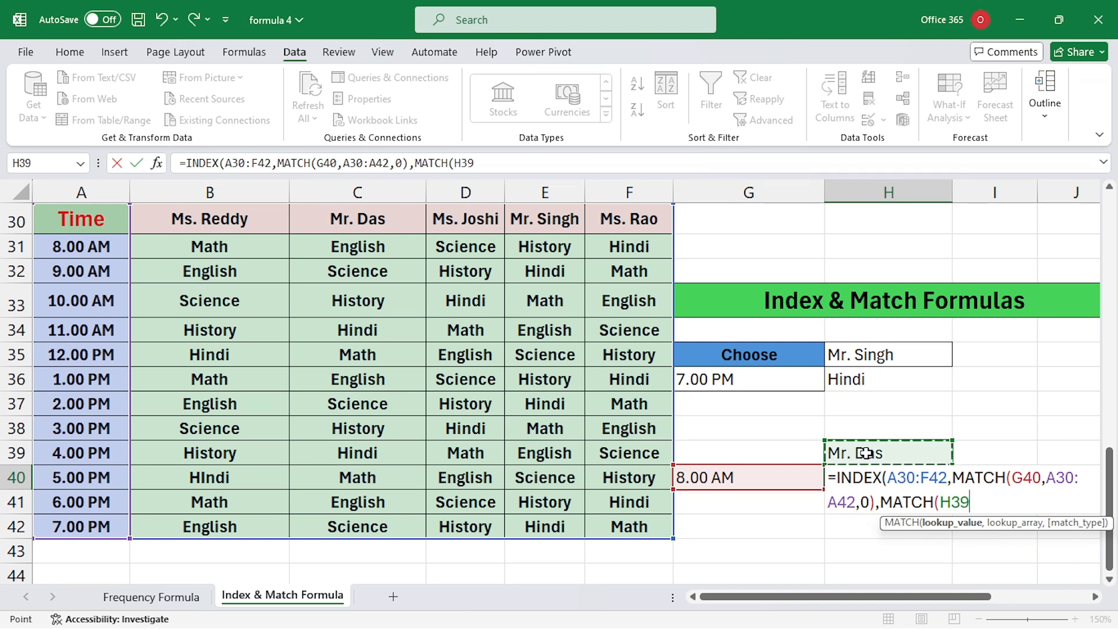
text(,)
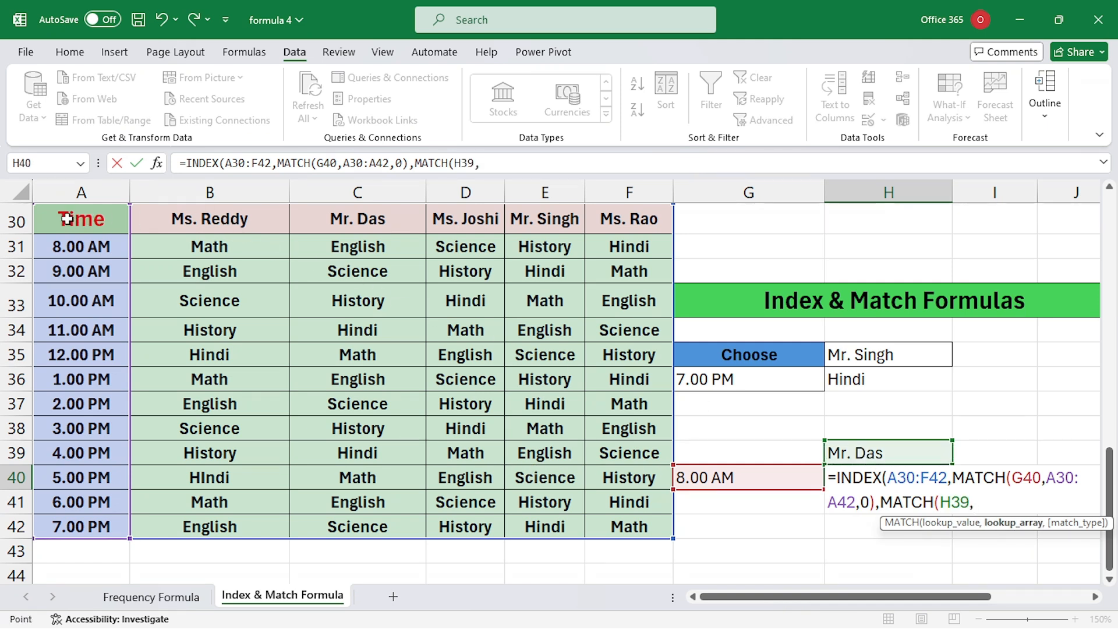
drag(67, 219, 609, 222)
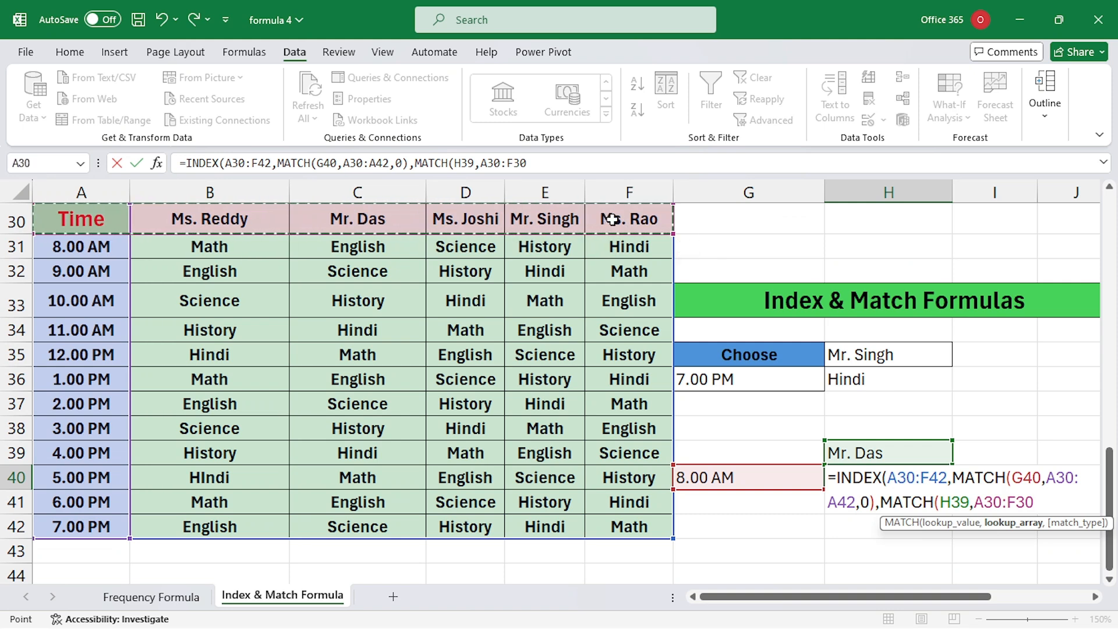
text(,0)
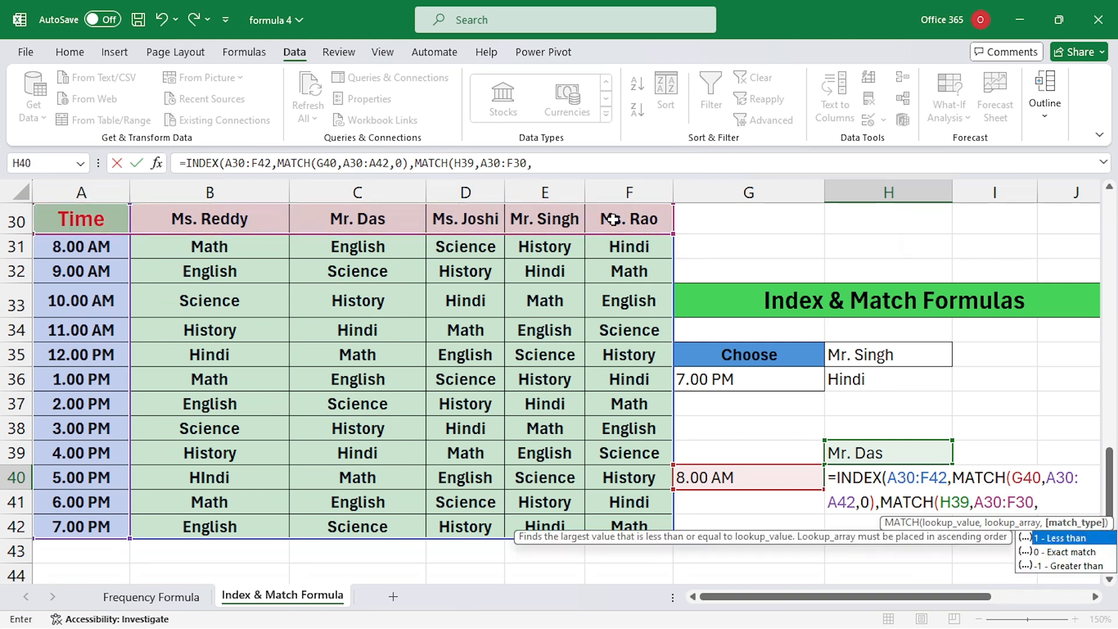
text()))
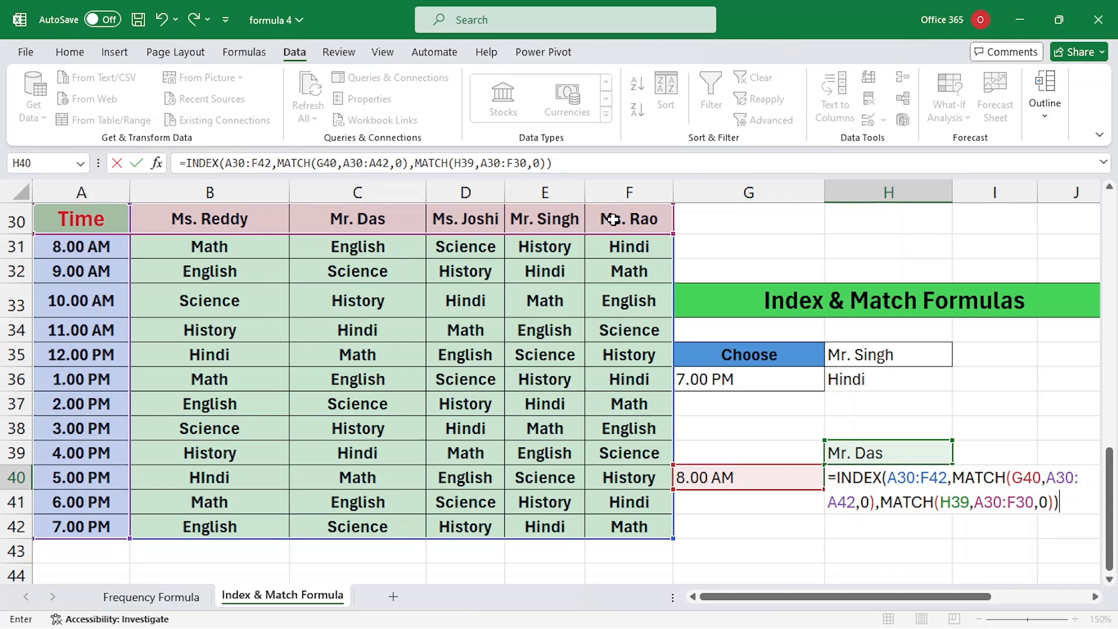
key(Return)
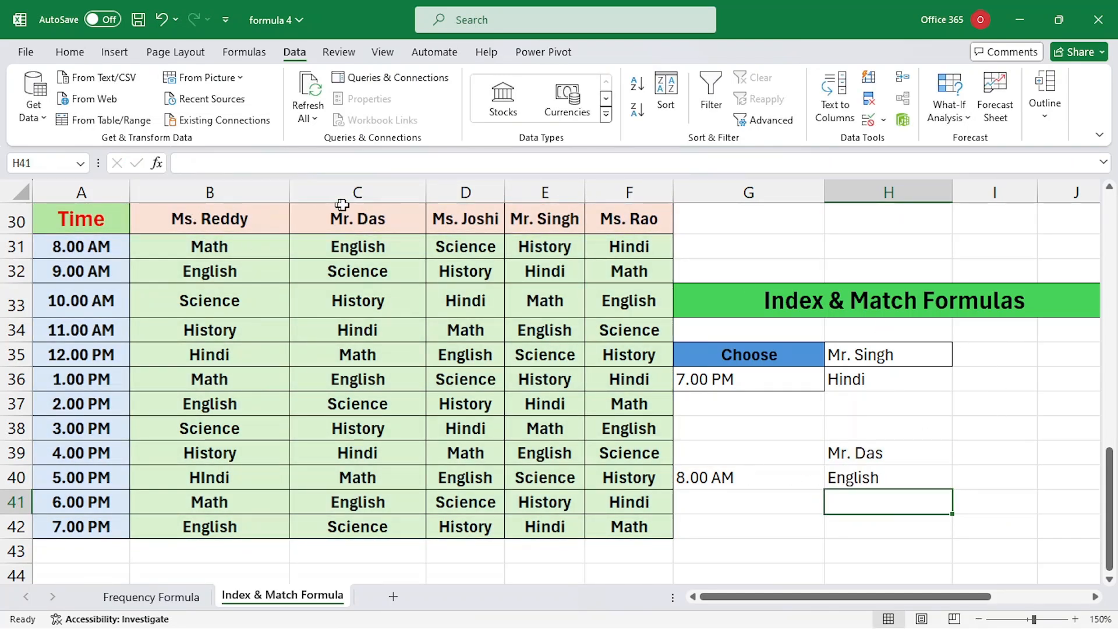
Step: Change H39's teacher twice via its dropdown, leaving H40 showing Hindi for 8.00 AM
click(889, 454)
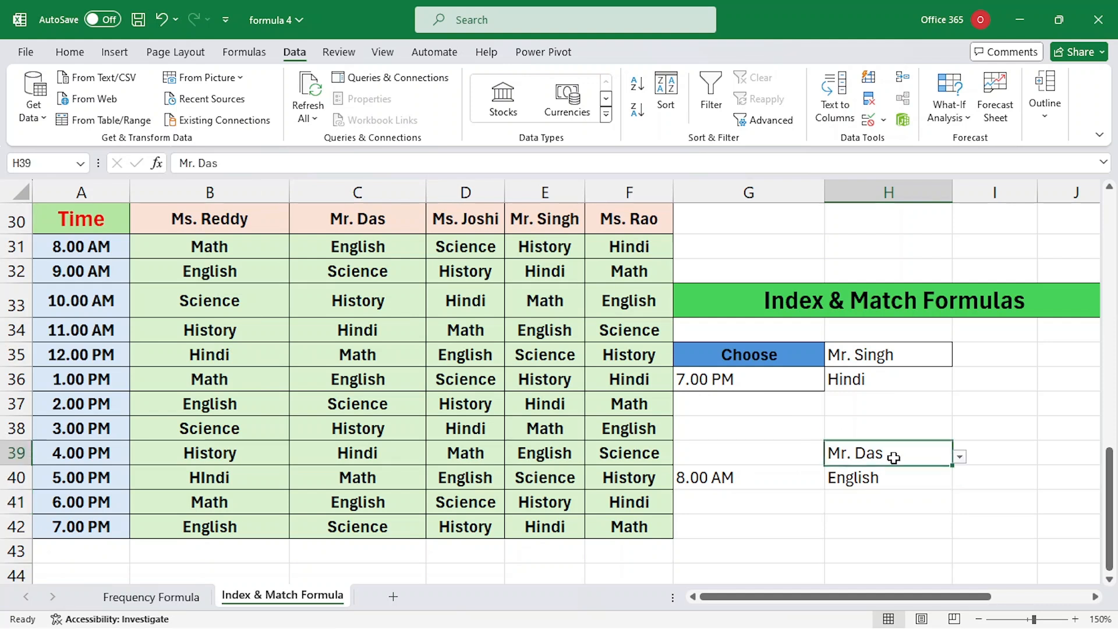
click(958, 457)
click(879, 489)
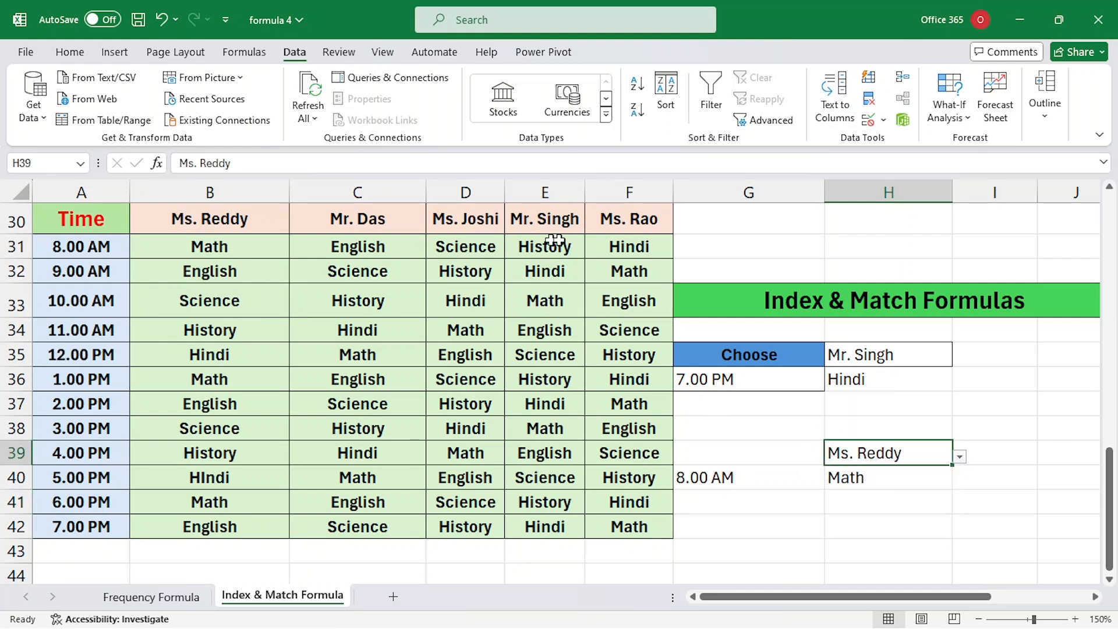
click(960, 457)
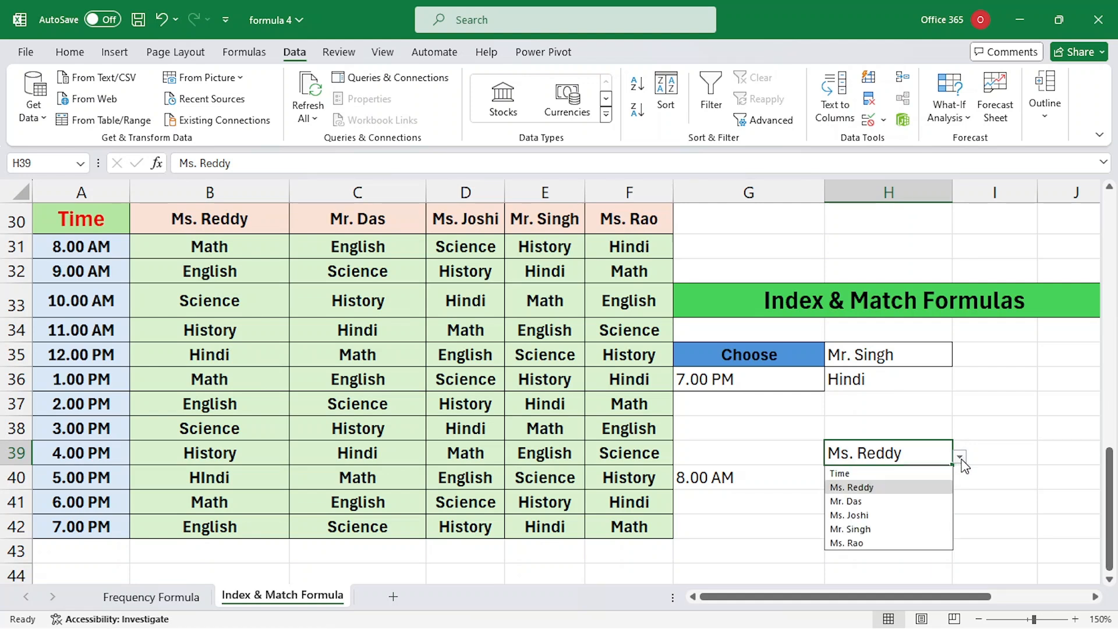
click(905, 542)
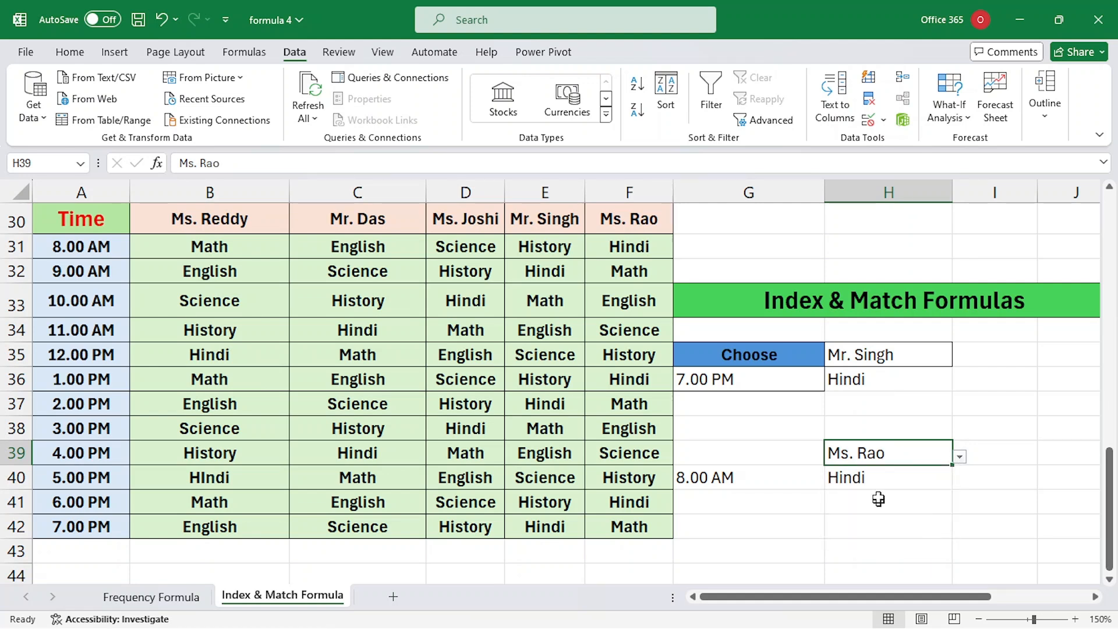